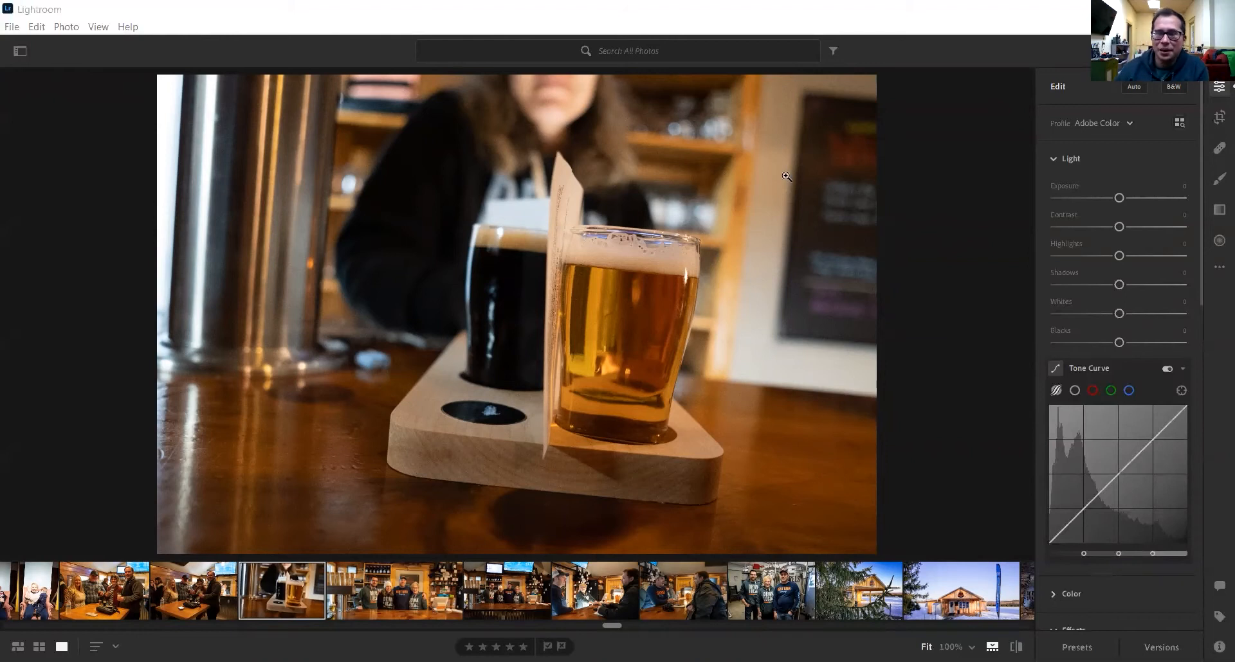
- Try auto and manual straightening to about -5.85°, then undo to restore the light adjustments
{"action": "left_click", "coordinate": [1217, 118]}
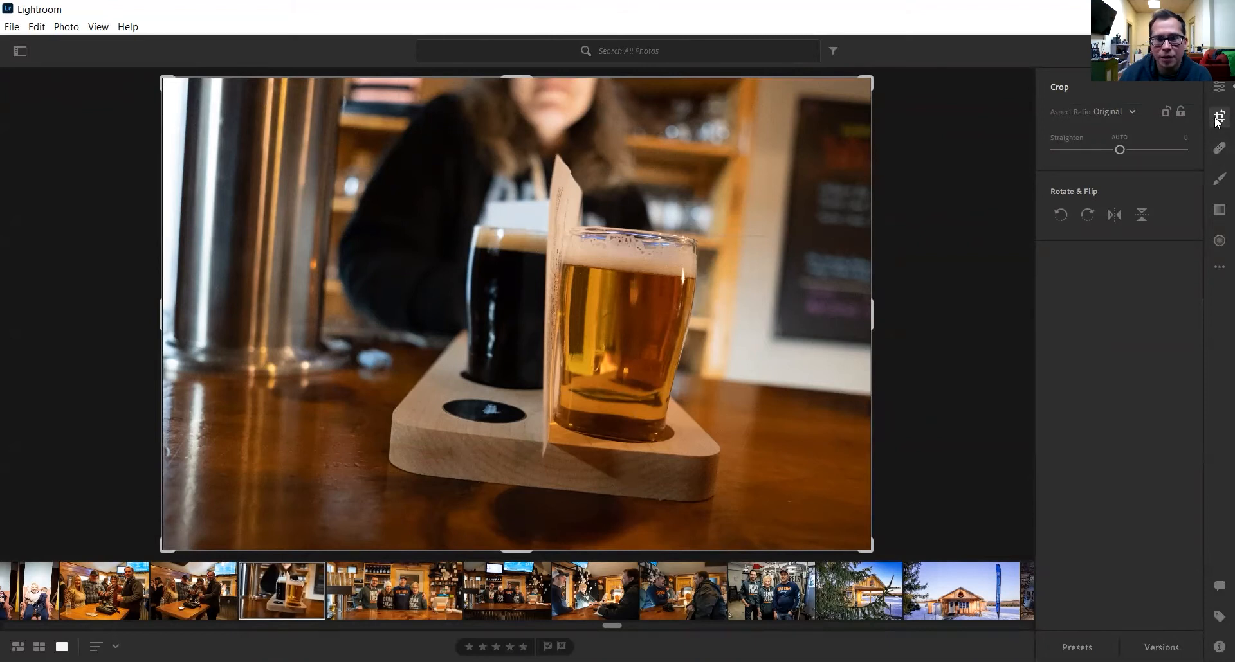
{"action": "left_click", "coordinate": [1121, 135]}
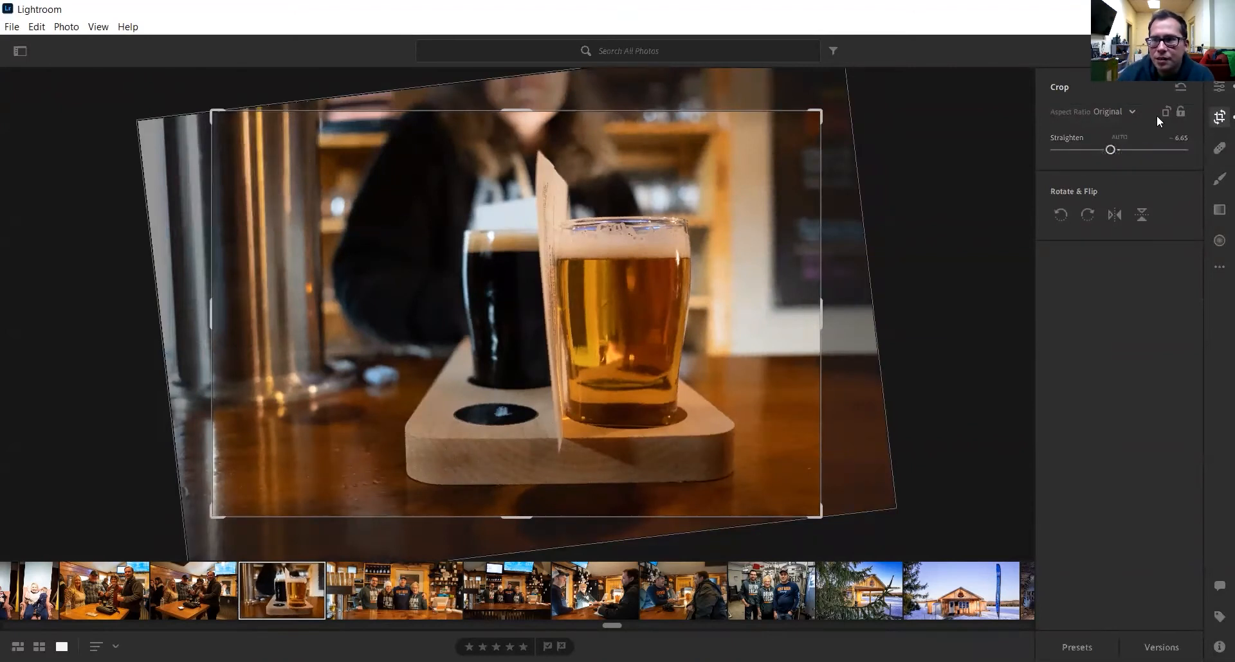
{"action": "left_click", "coordinate": [1146, 133]}
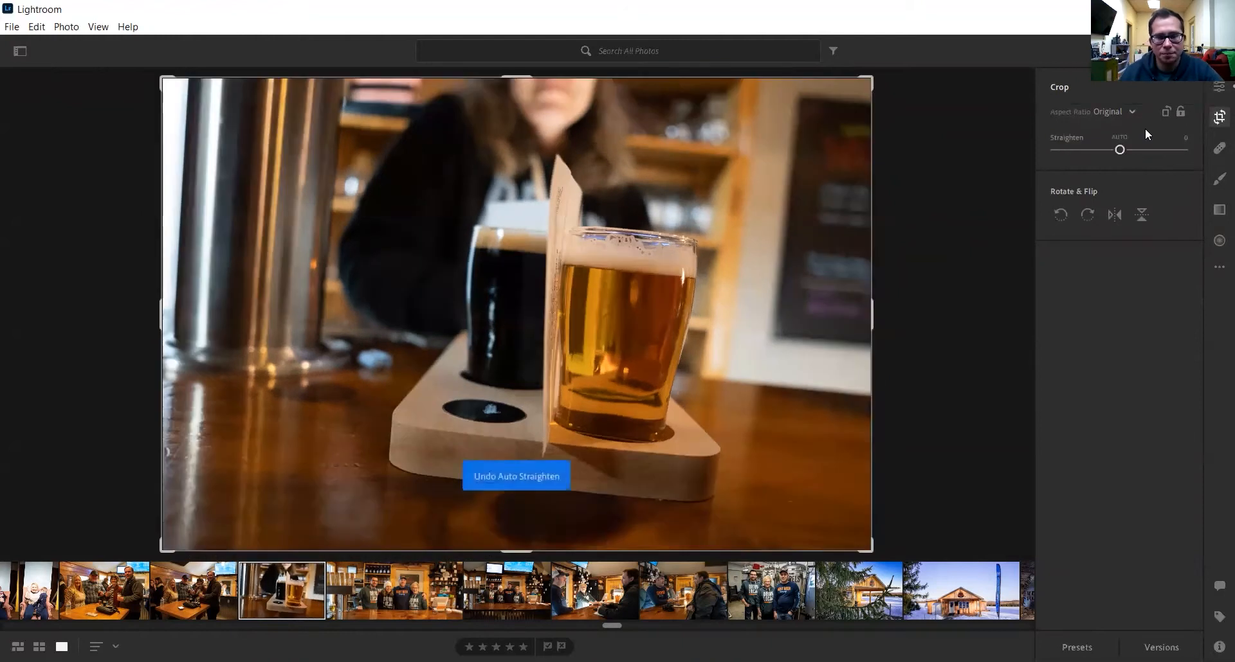
{"action": "mouse_move", "coordinate": [1121, 149]}
{"action": "left_mouse_down"}
{"action": "mouse_move", "coordinate": [1104, 151]}
{"action": "mouse_move", "coordinate": [1133, 150]}
{"action": "mouse_move", "coordinate": [1111, 149]}
{"action": "left_mouse_up"}
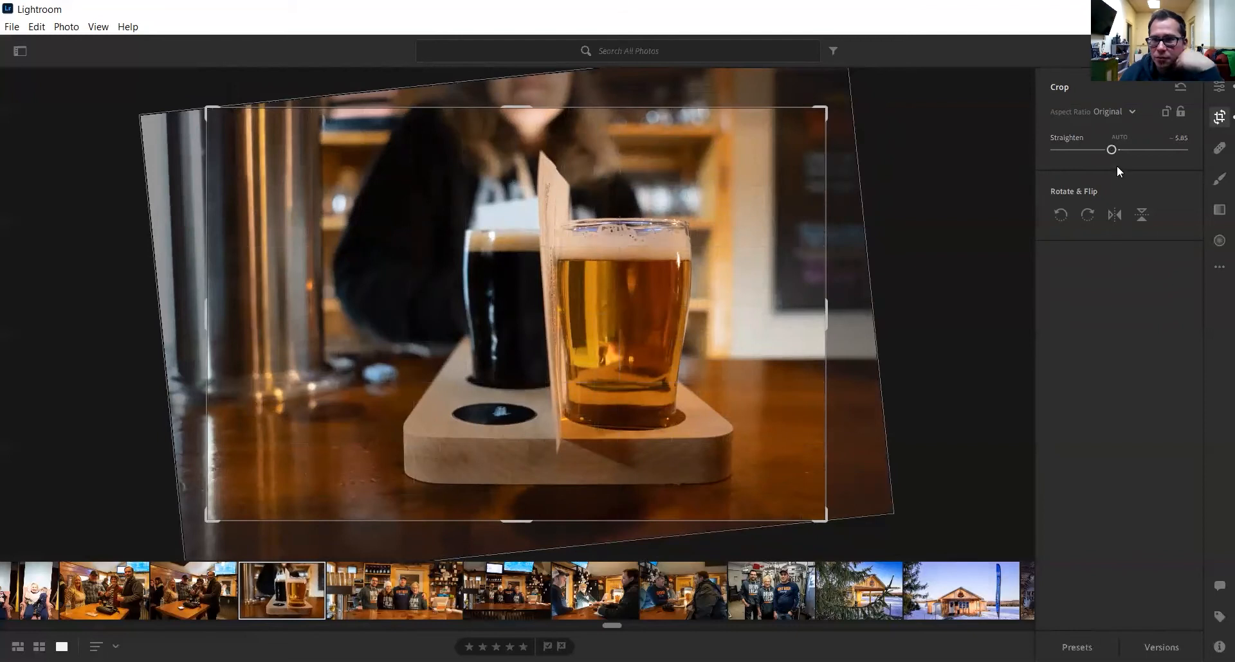
{"action": "left_click_drag", "start_coordinate": [1113, 153], "coordinate": [1113, 149]}
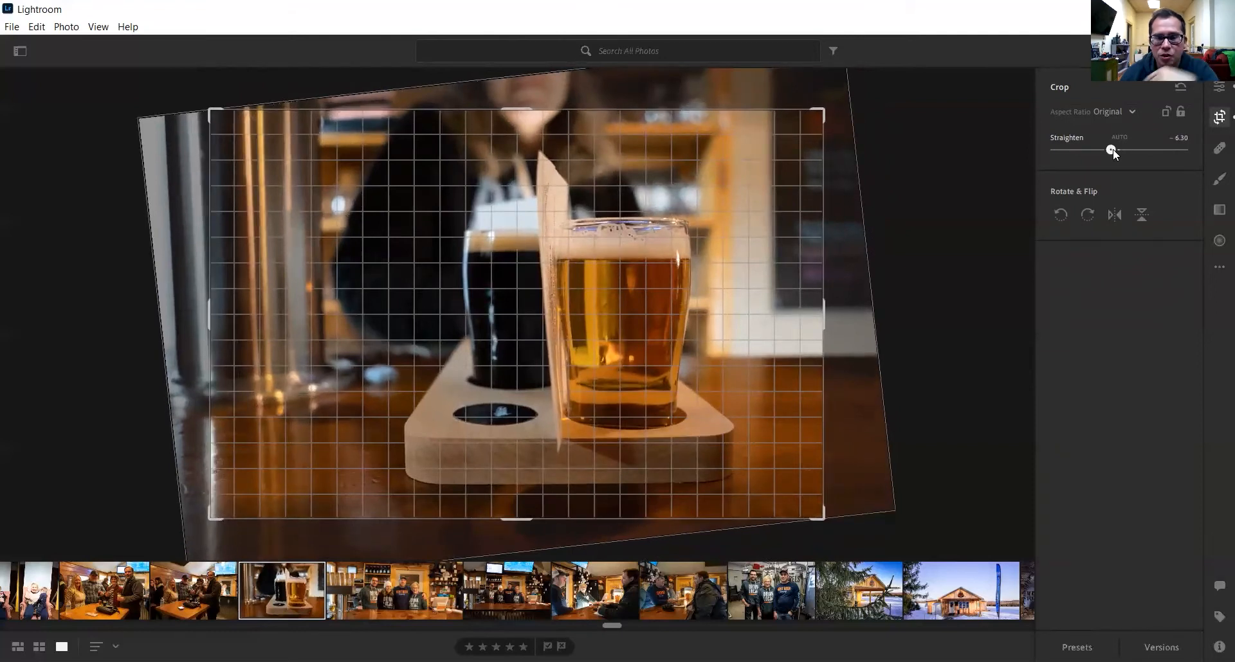
{"action": "left_click_drag", "start_coordinate": [1113, 148], "coordinate": [1115, 148]}
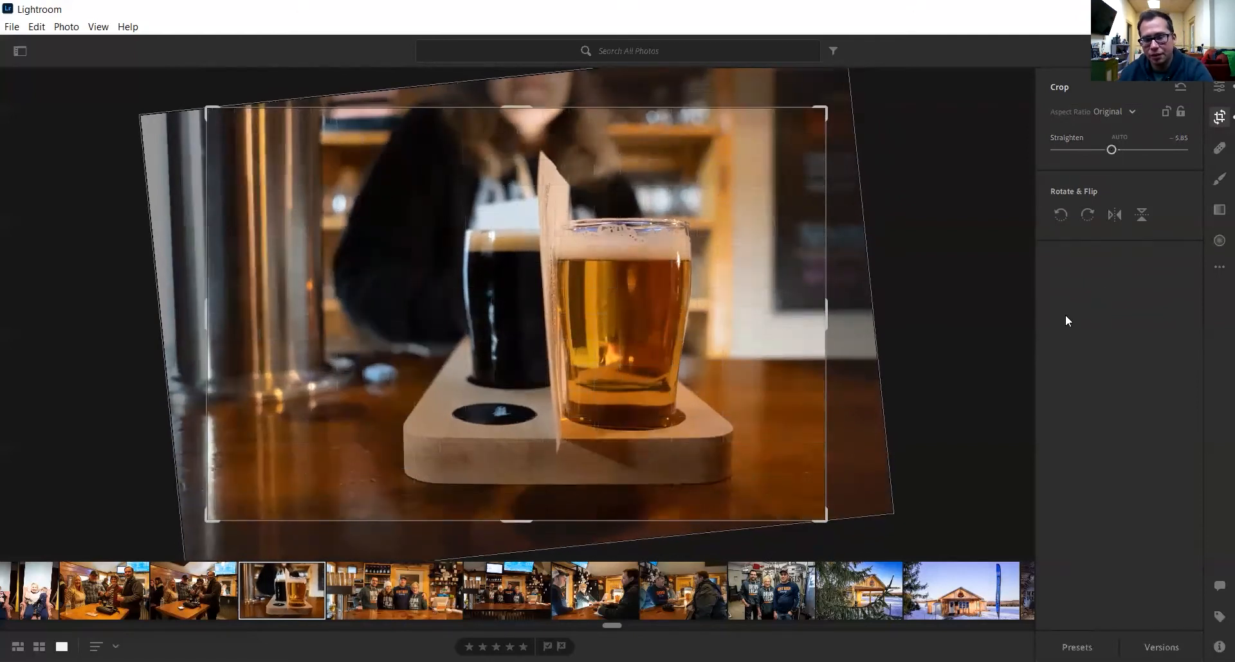
{"action": "key", "text": "e"}
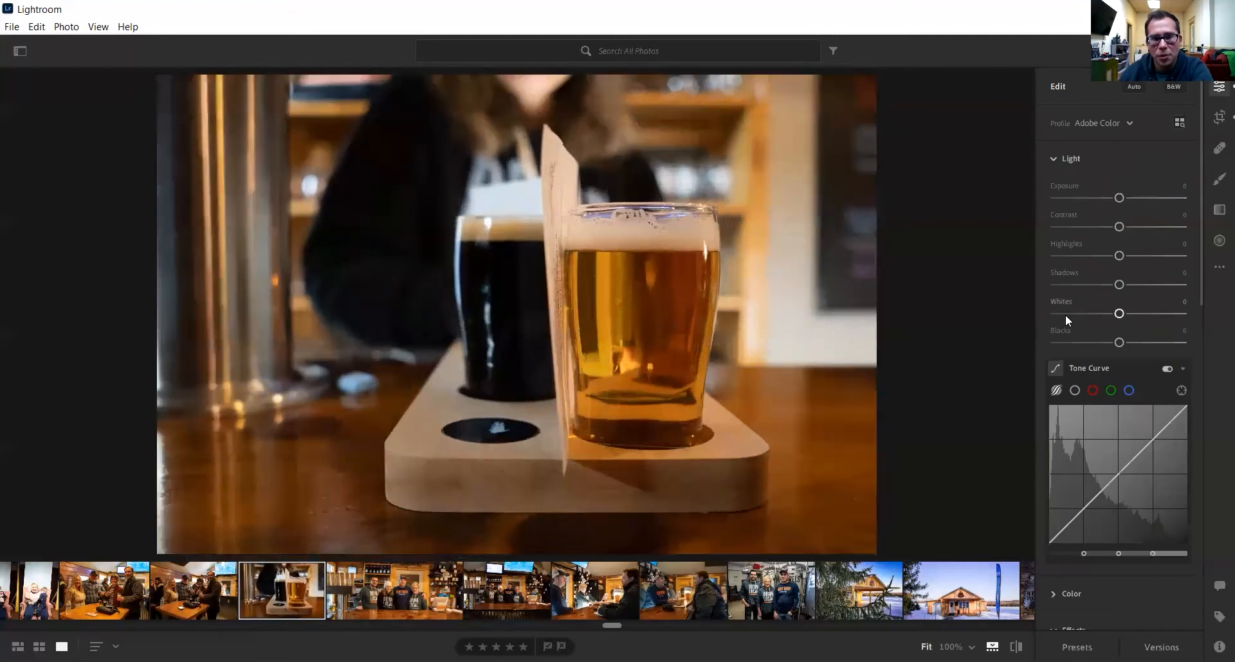
{"action": "key", "text": "ctrl+z"}
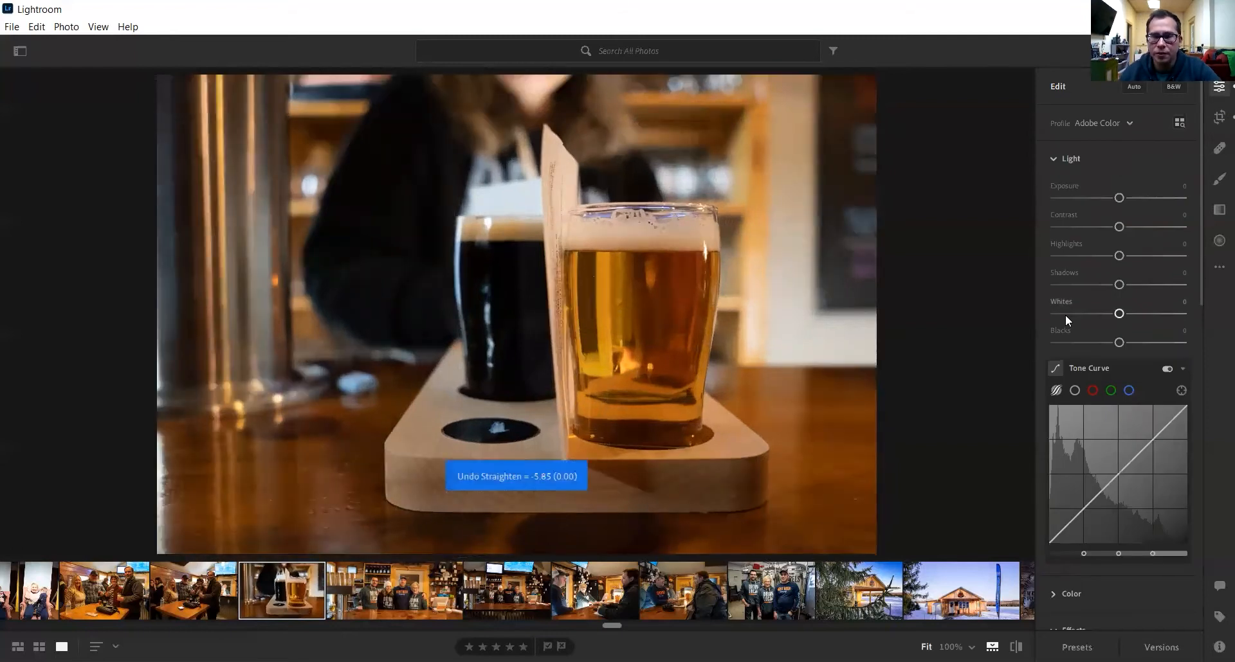
{"action": "key", "text": "ctrl+z"}
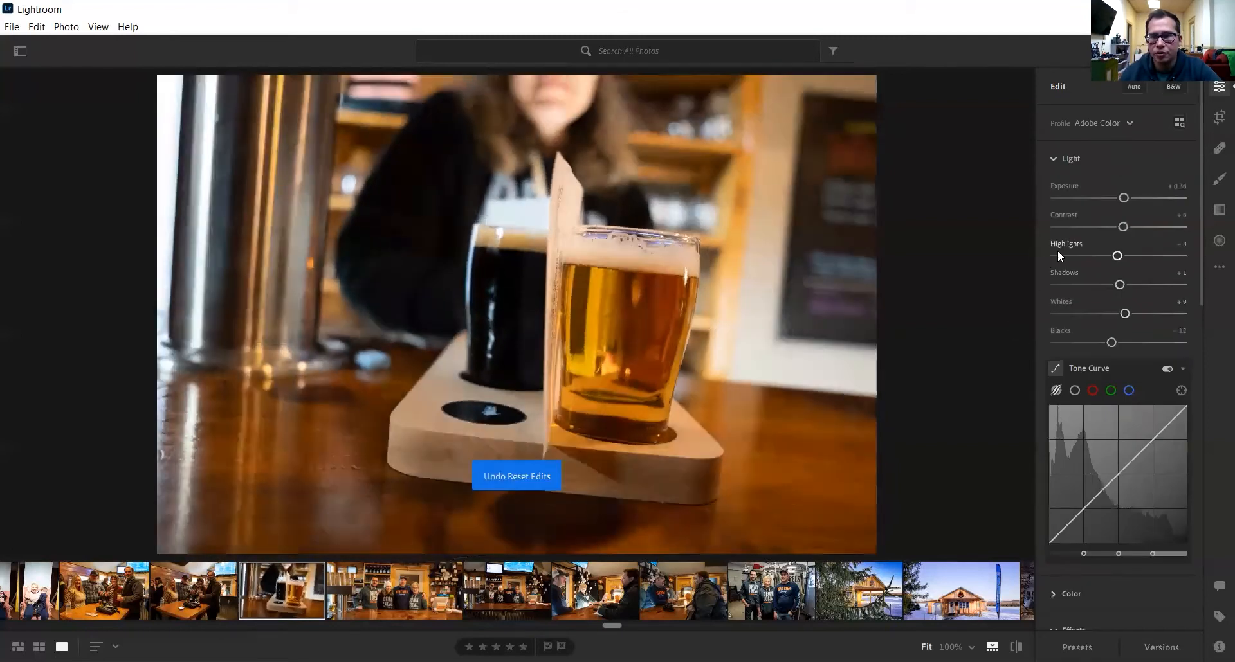
- Auto-straighten the photo to -6.65° and commit the crop
{"action": "left_click", "coordinate": [1218, 122]}
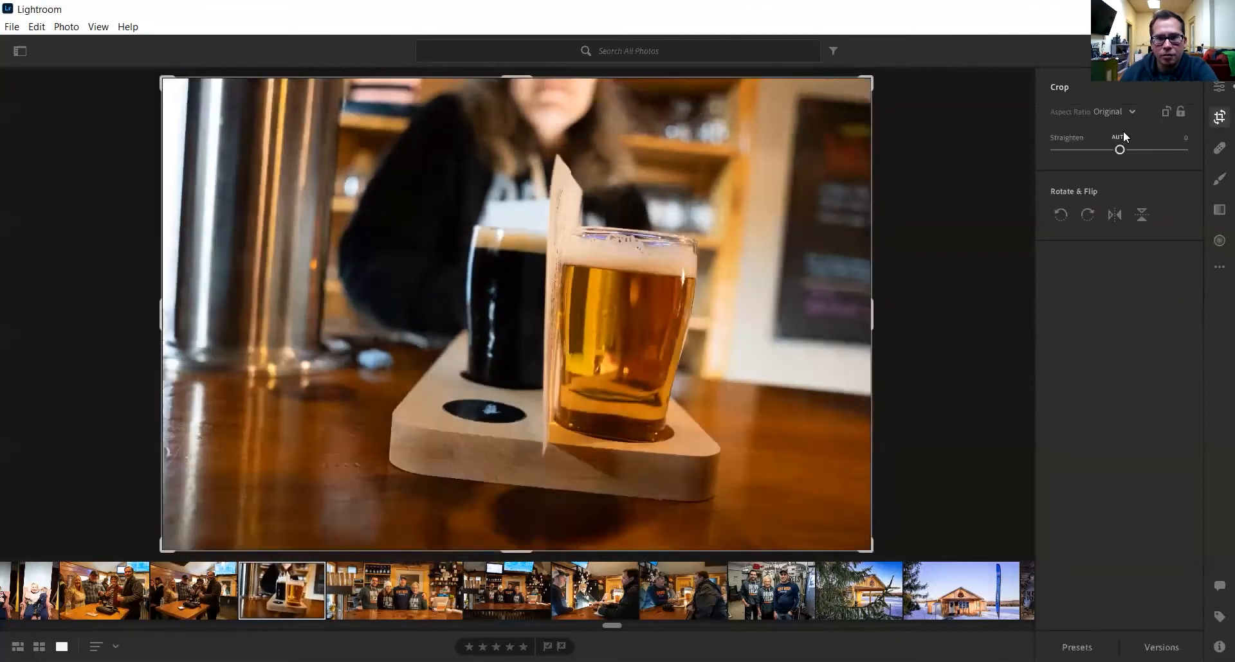
{"action": "left_click", "coordinate": [1127, 138]}
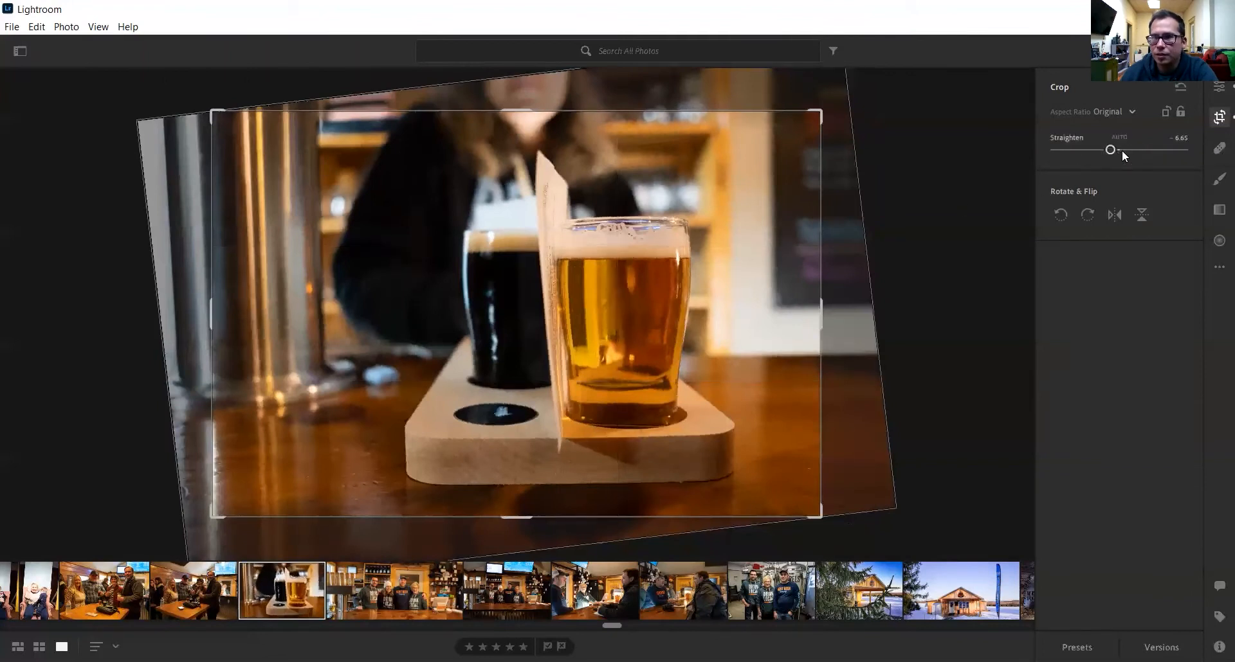
{"action": "left_click", "coordinate": [1217, 88]}
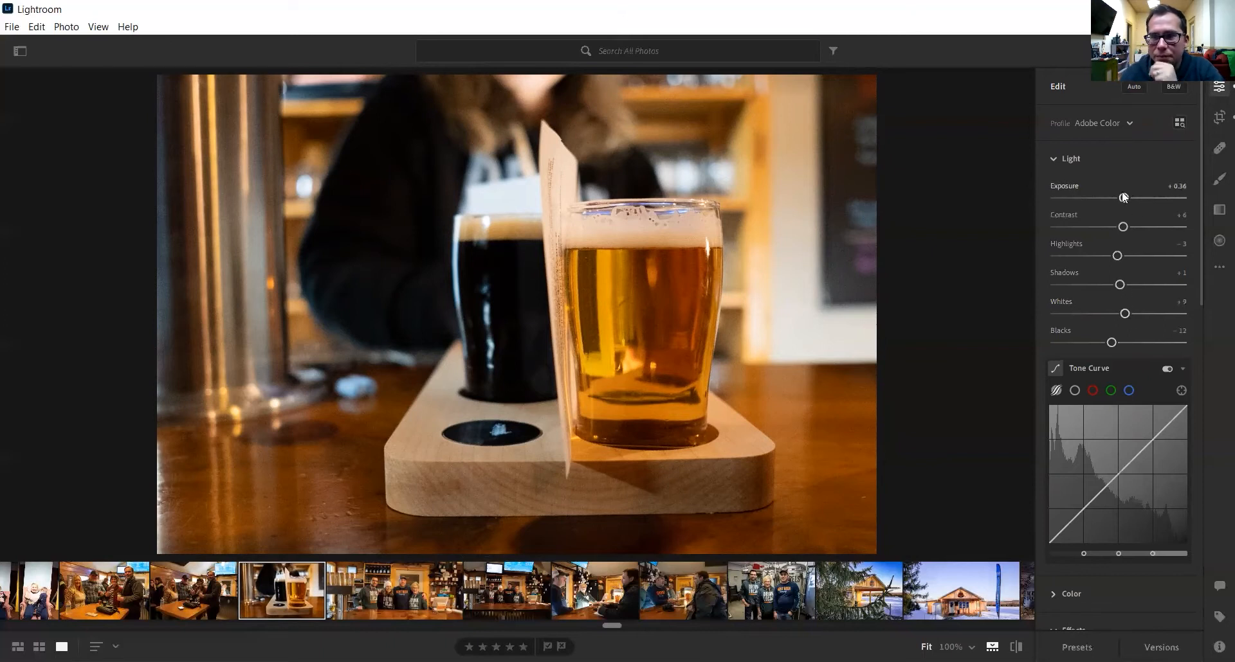
- Apply Auto tone (Exposure +0.52, Highlights -60, Shadows +56) and compare with the original
{"action": "mouse_move", "coordinate": [1125, 200]}
{"action": "left_mouse_down"}
{"action": "mouse_move", "coordinate": [1108, 207]}
{"action": "mouse_move", "coordinate": [1148, 201]}
{"action": "mouse_move", "coordinate": [1120, 199]}
{"action": "mouse_move", "coordinate": [1138, 203]}
{"action": "left_mouse_up"}
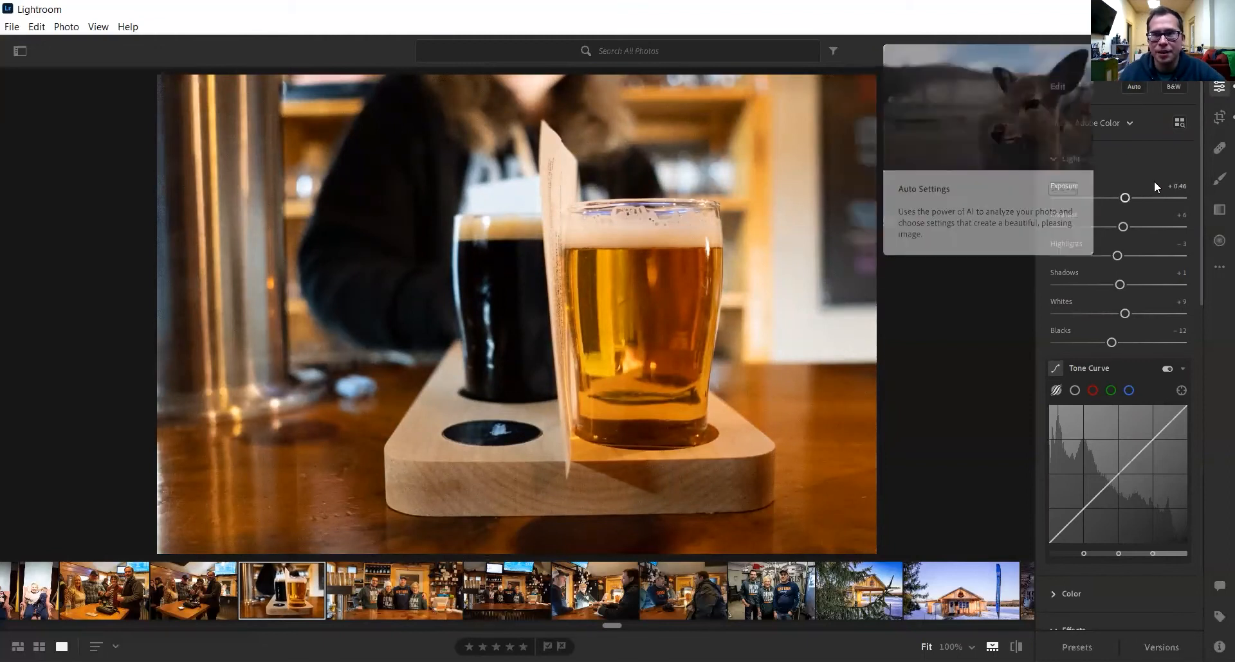
{"action": "left_click", "coordinate": [1136, 90]}
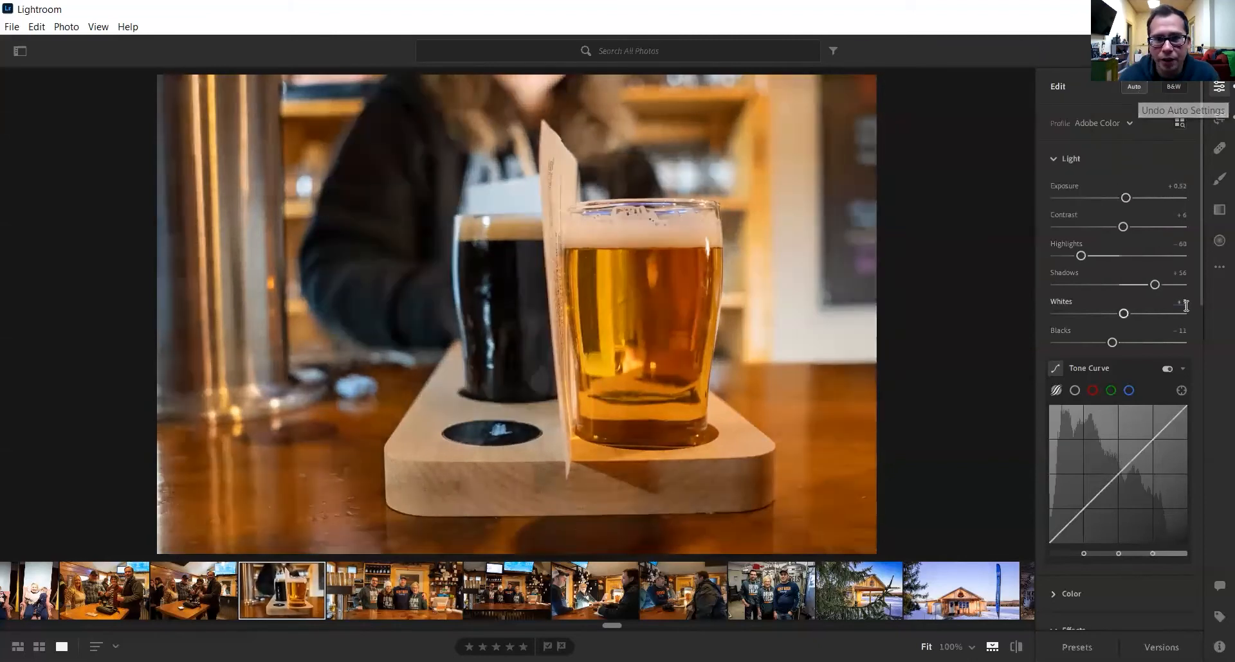
{"action": "key", "text": "backslash"}
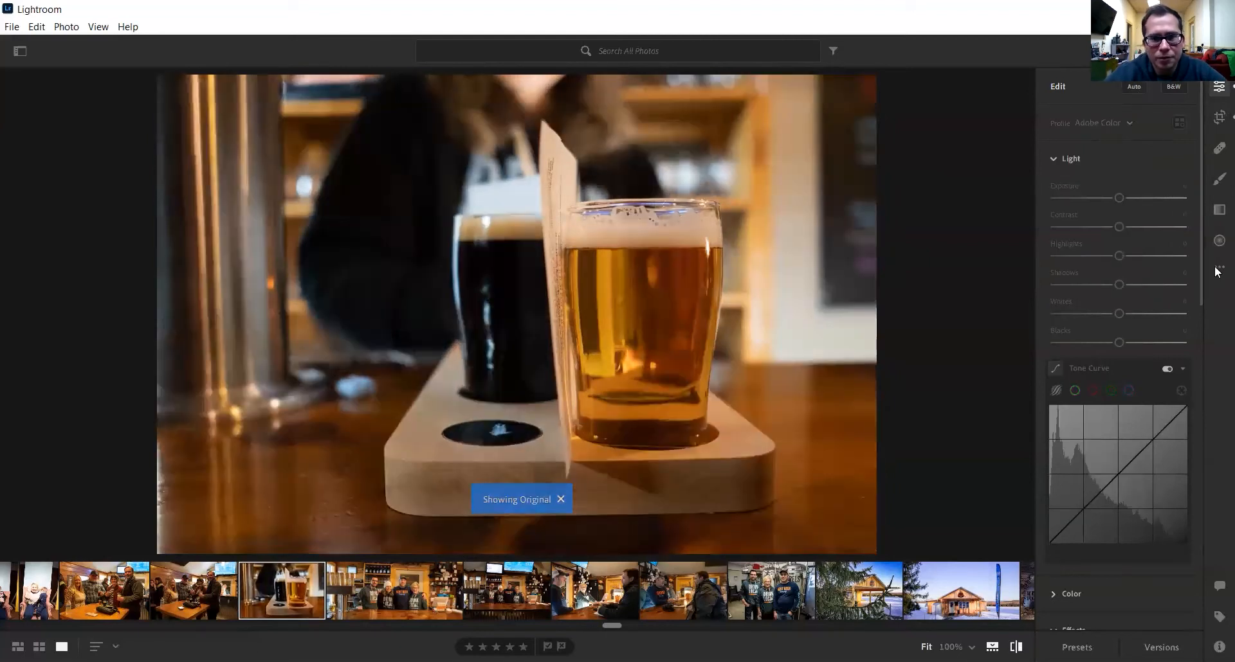
{"action": "key", "text": "backslash"}
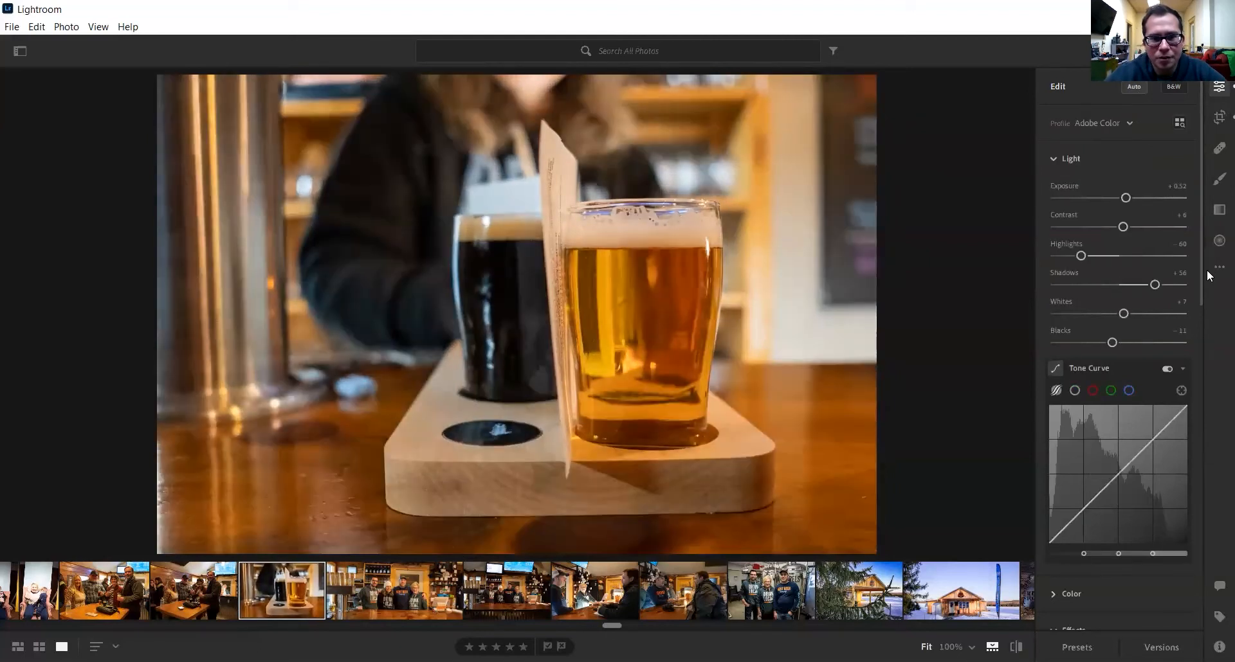
{"action": "key", "text": "backslash"}
{"action": "key", "text": "backslash"}
{"action": "key", "text": "backslash"}
{"action": "key", "text": "backslash"}
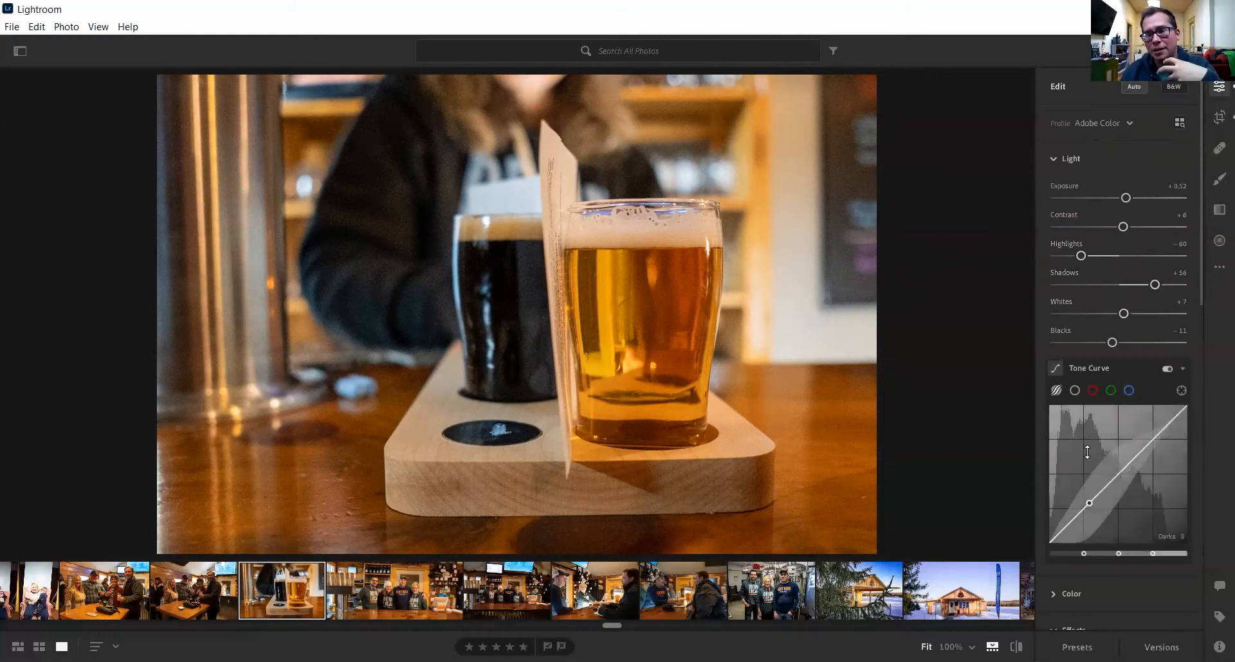
- Set Shadows to +31, Blacks to -36, Whites to +54 and Highlights to -17
{"action": "mouse_move", "coordinate": [1159, 284]}
{"action": "left_mouse_down"}
{"action": "mouse_move", "coordinate": [1122, 288]}
{"action": "mouse_move", "coordinate": [1141, 285]}
{"action": "left_mouse_up"}
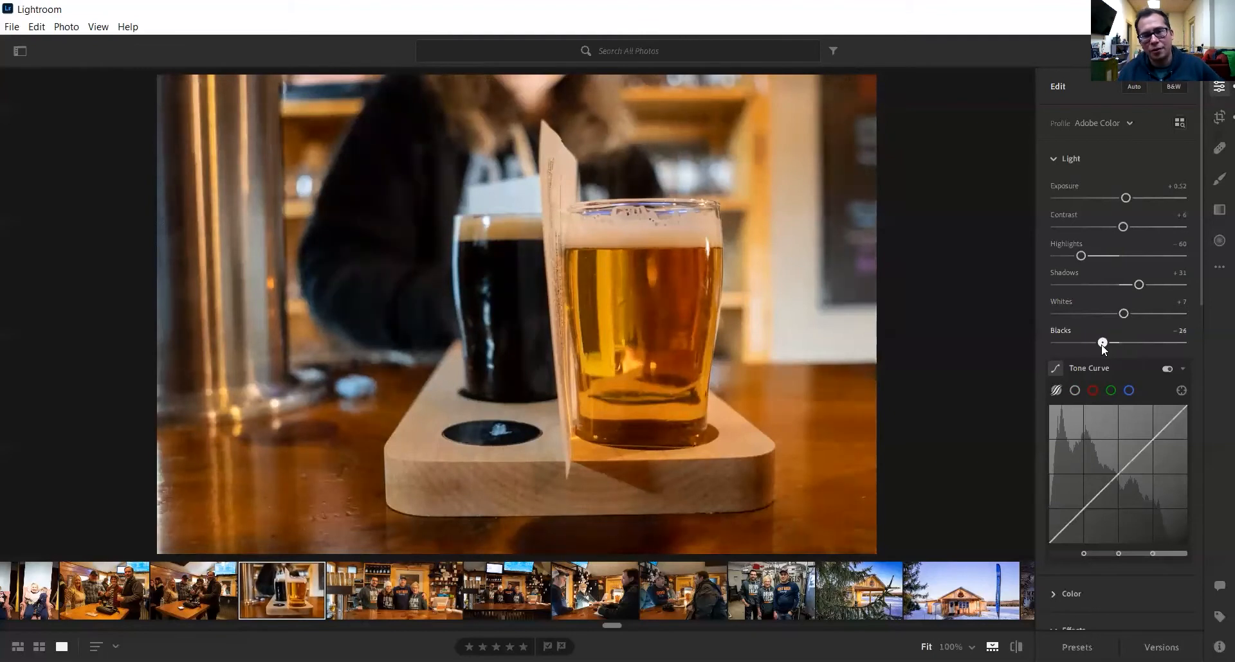
{"action": "left_click_drag", "start_coordinate": [1098, 350], "coordinate": [1097, 343]}
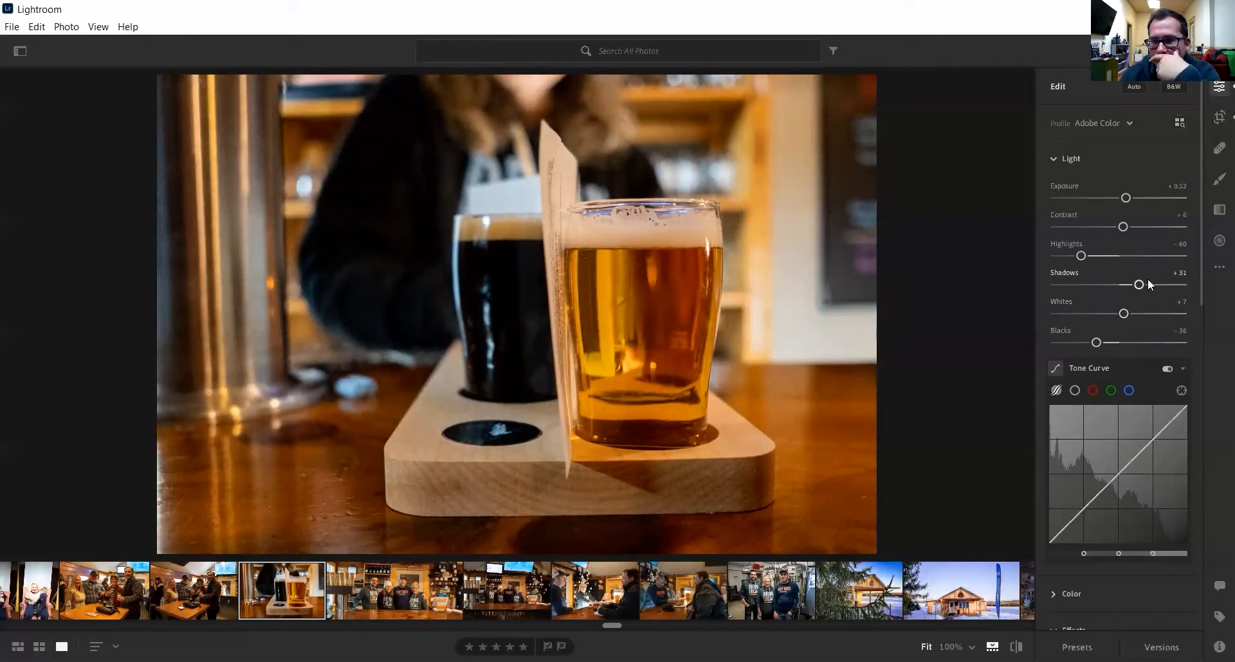
{"action": "left_click_drag", "start_coordinate": [1133, 313], "coordinate": [1153, 315]}
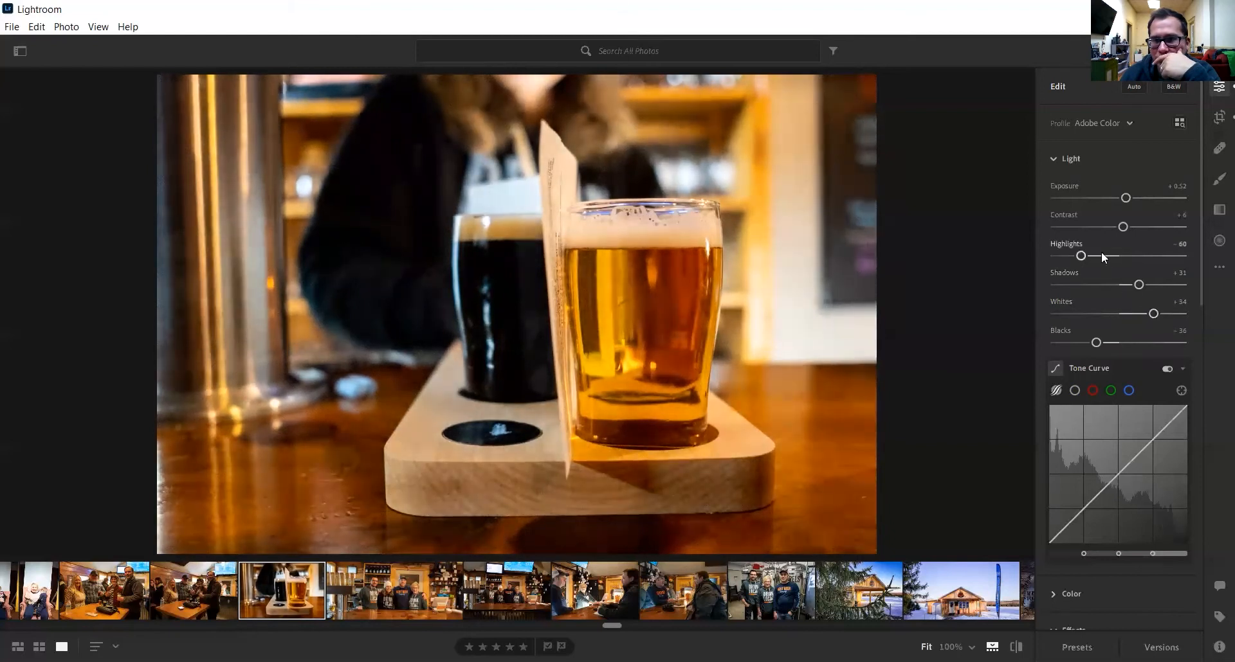
{"action": "left_click_drag", "start_coordinate": [1080, 256], "coordinate": [1115, 256]}
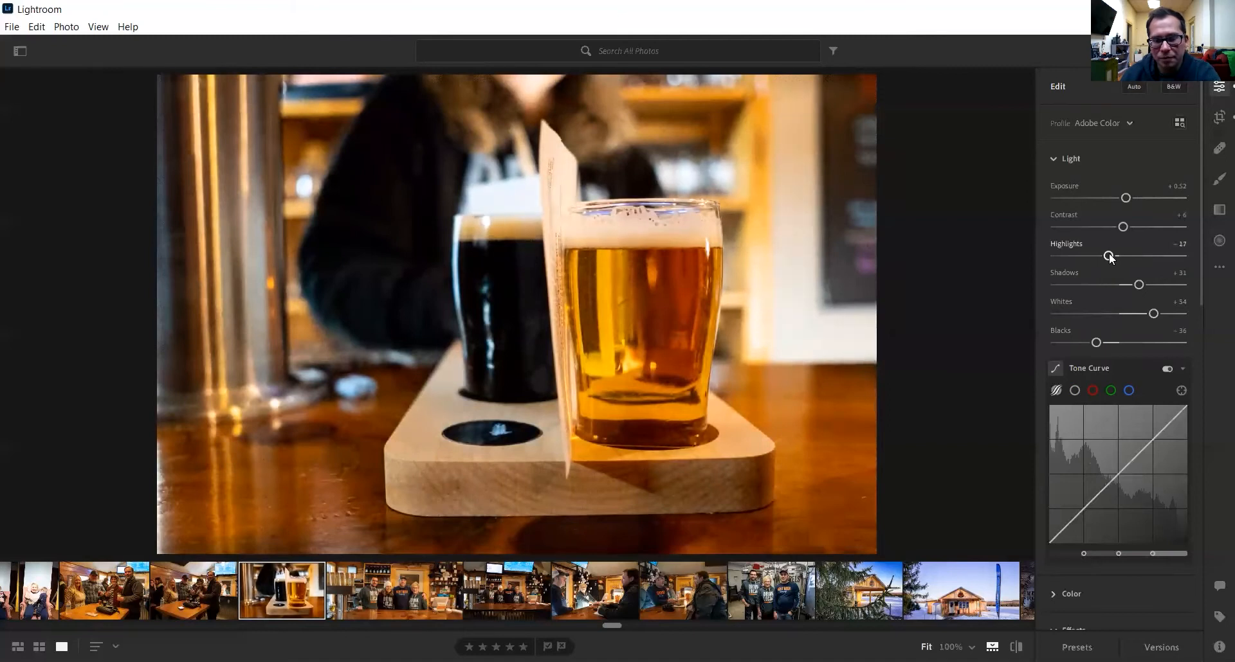
- Toggle repeatedly between the original and edited photo to compare
{"action": "key", "text": "backslash"}
{"action": "key", "text": "backslash"}
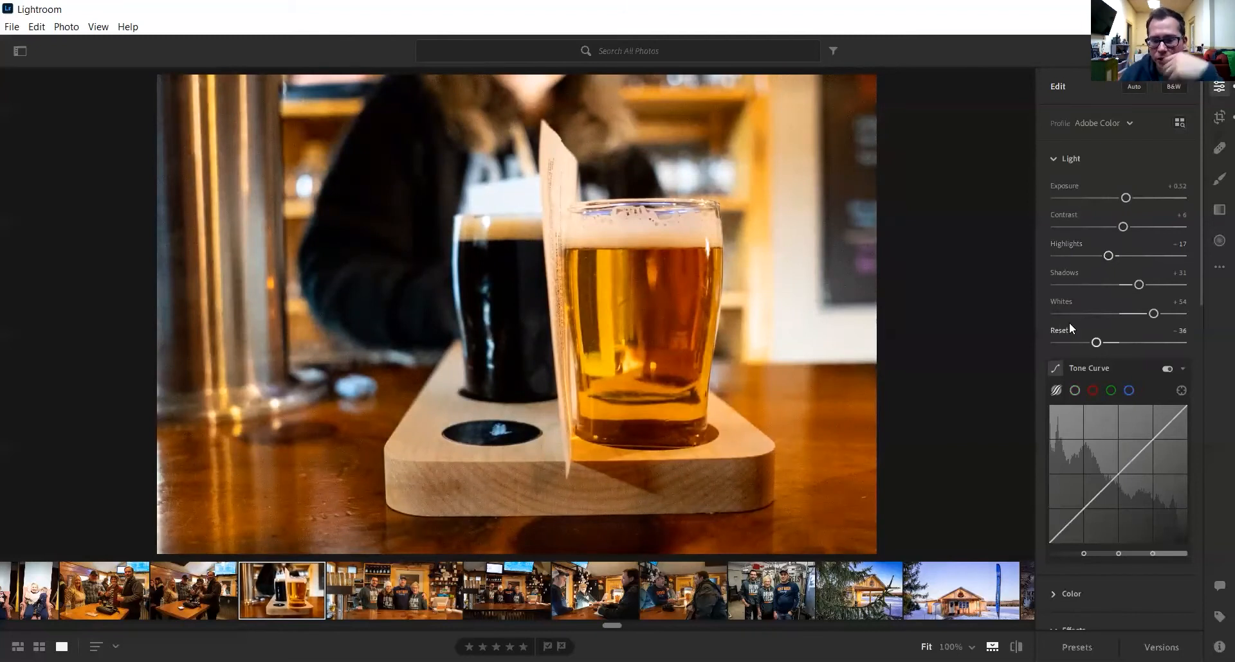
{"action": "key", "text": "backslash"}
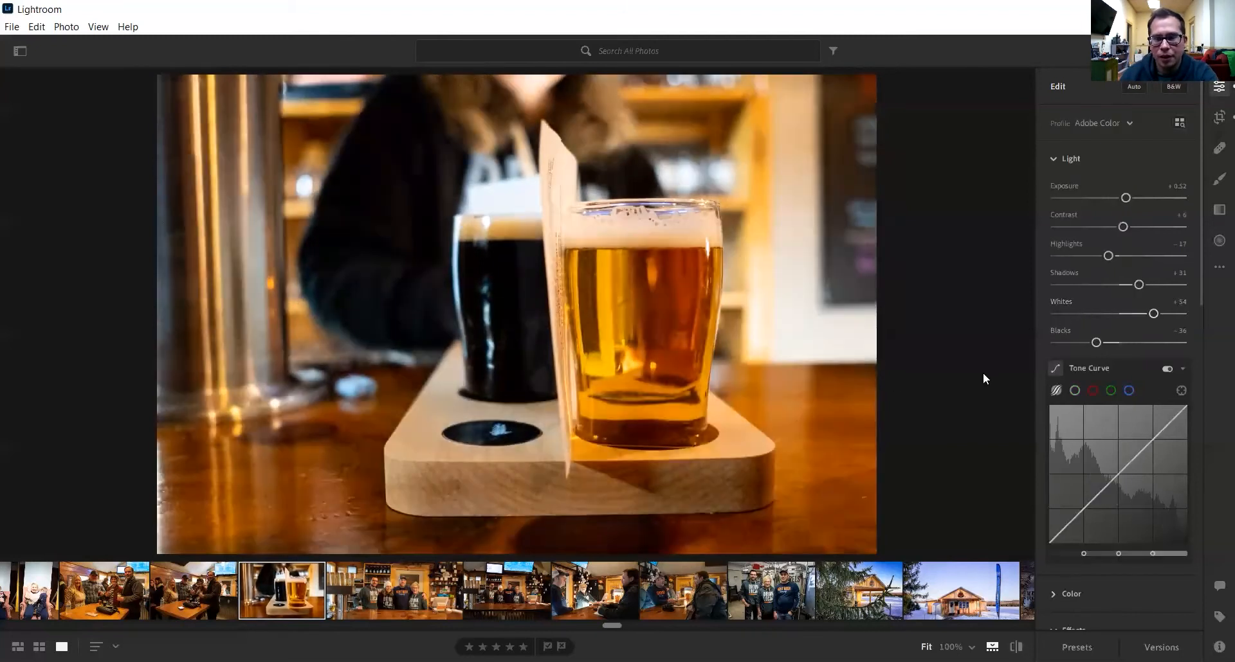
{"action": "key", "text": "backslash"}
{"action": "key", "text": "backslash"}
{"action": "key", "text": "backslash"}
{"action": "key", "text": "backslash"}
{"action": "key", "text": "backslash"}
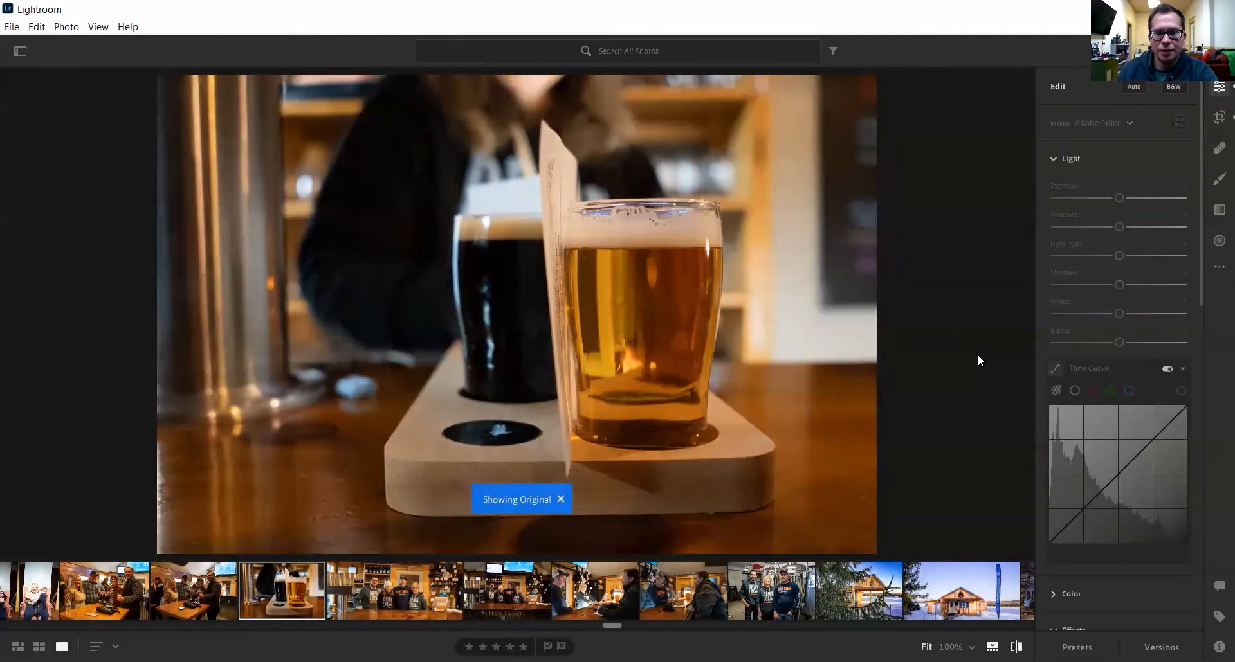
{"action": "key", "text": "backslash"}
{"action": "key", "text": "backslash"}
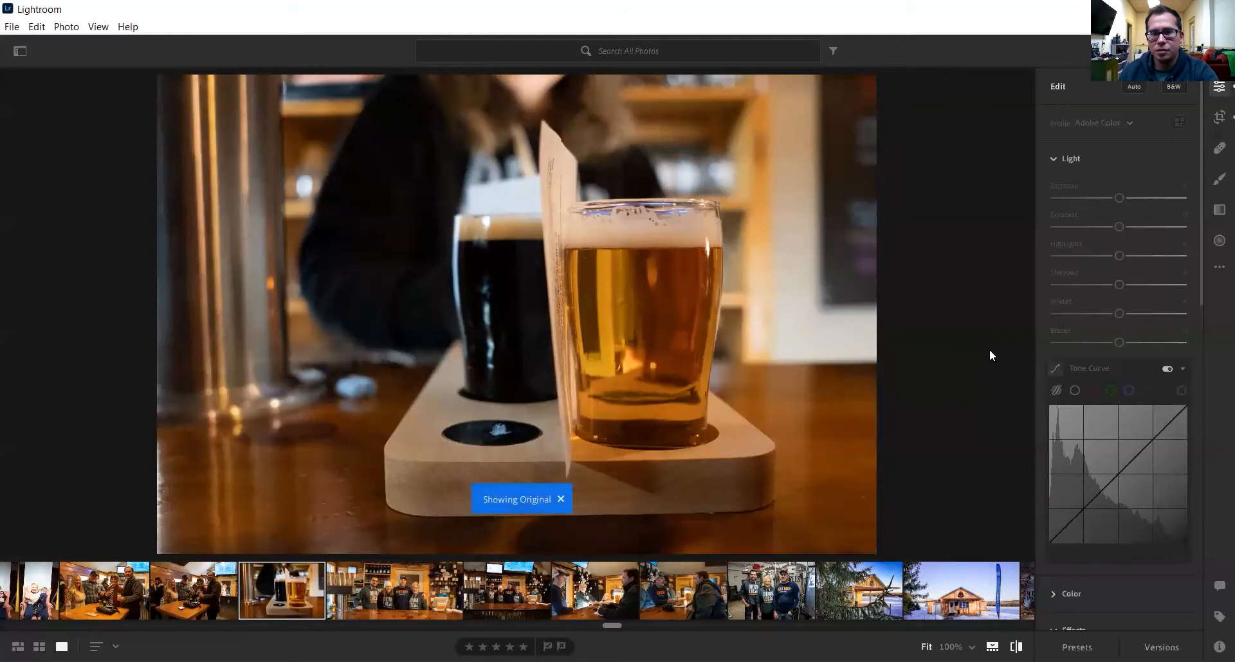
{"action": "key", "text": "backslash"}
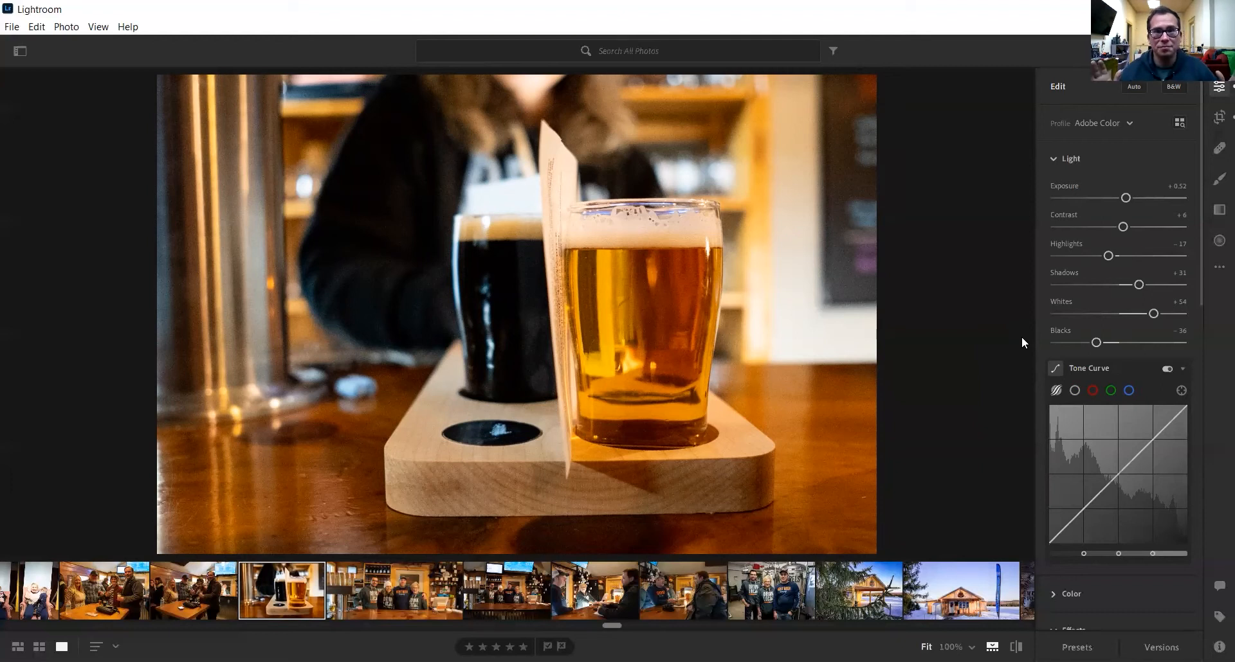
- Add luminance noise reduction in Detail and zoom in on the glass rim to check
{"action": "scroll", "coordinate": [1171, 319], "scroll_direction": "down", "scroll_amount": 5}
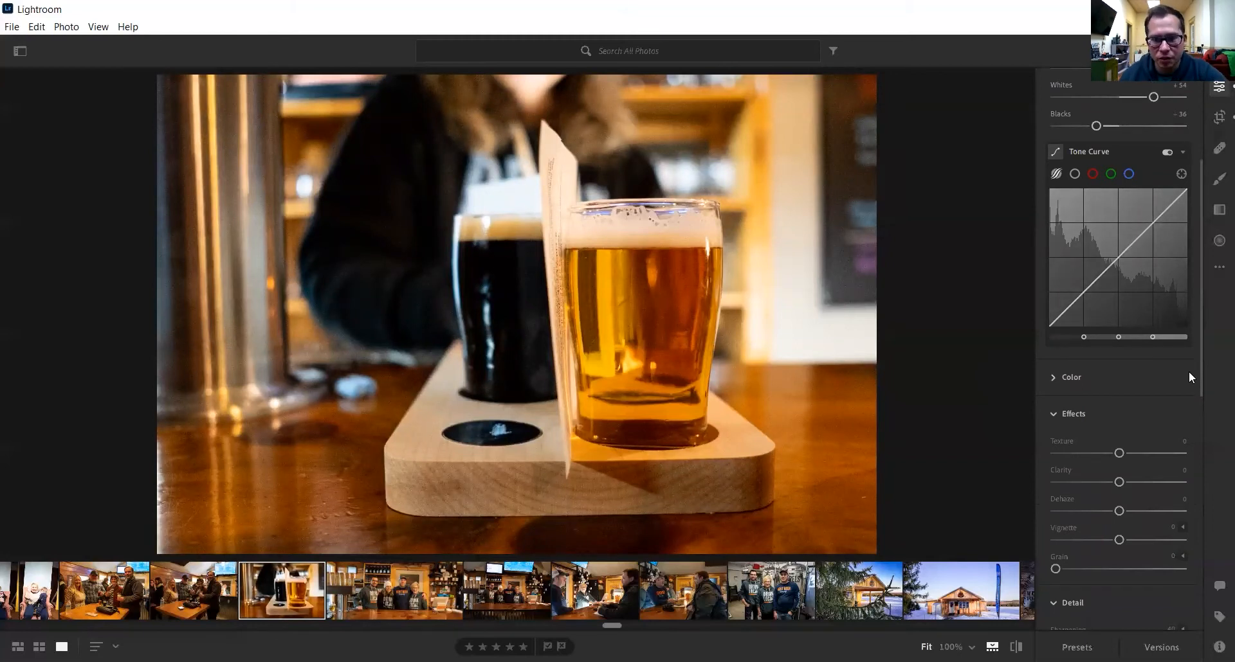
{"action": "scroll", "coordinate": [1187, 377], "scroll_direction": "down", "scroll_amount": 2}
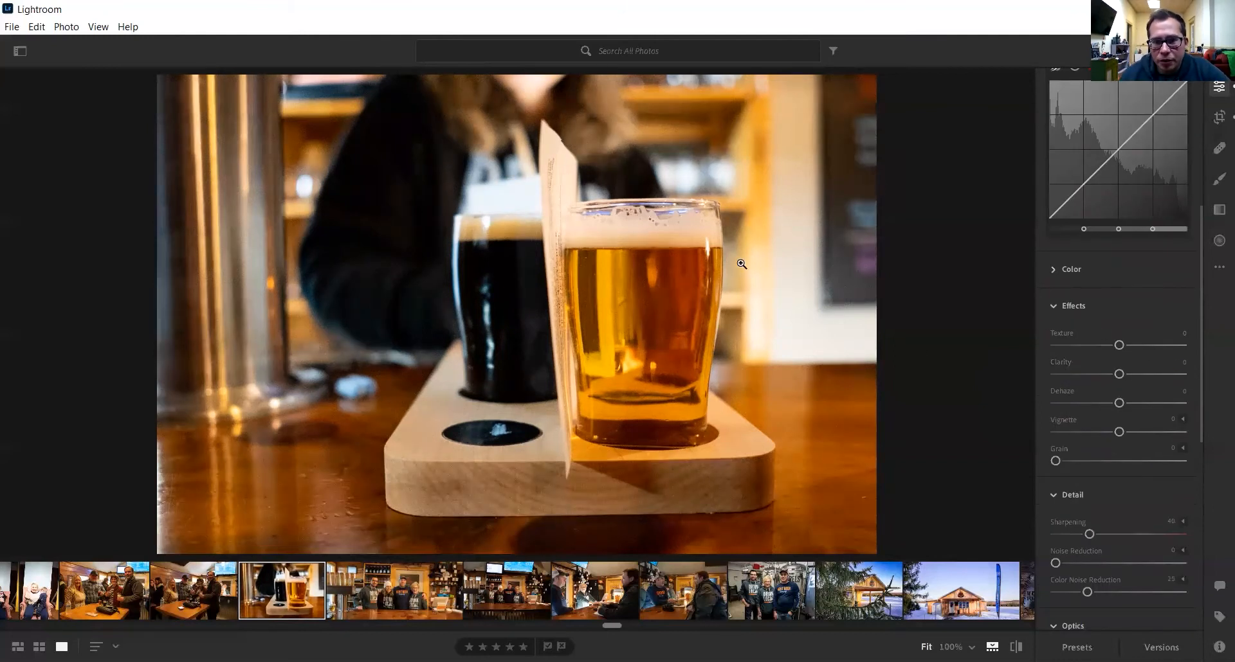
{"action": "scroll", "coordinate": [1115, 507], "scroll_direction": "down", "scroll_amount": 2}
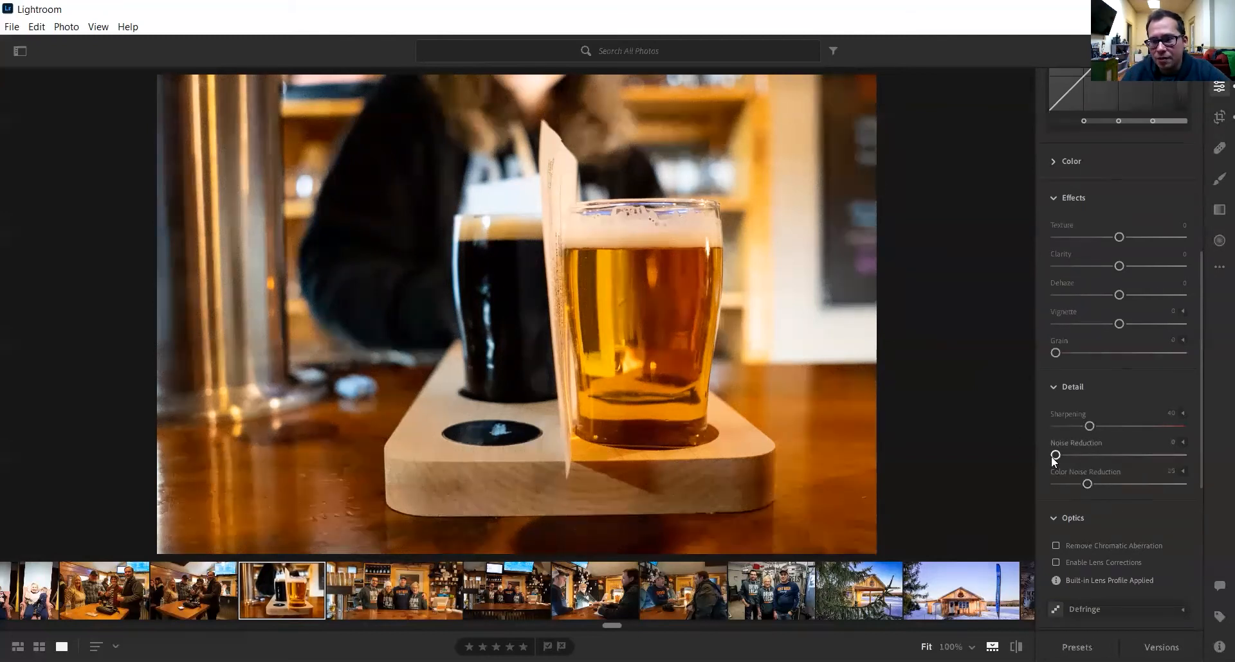
{"action": "left_click_drag", "start_coordinate": [1051, 458], "coordinate": [1077, 457]}
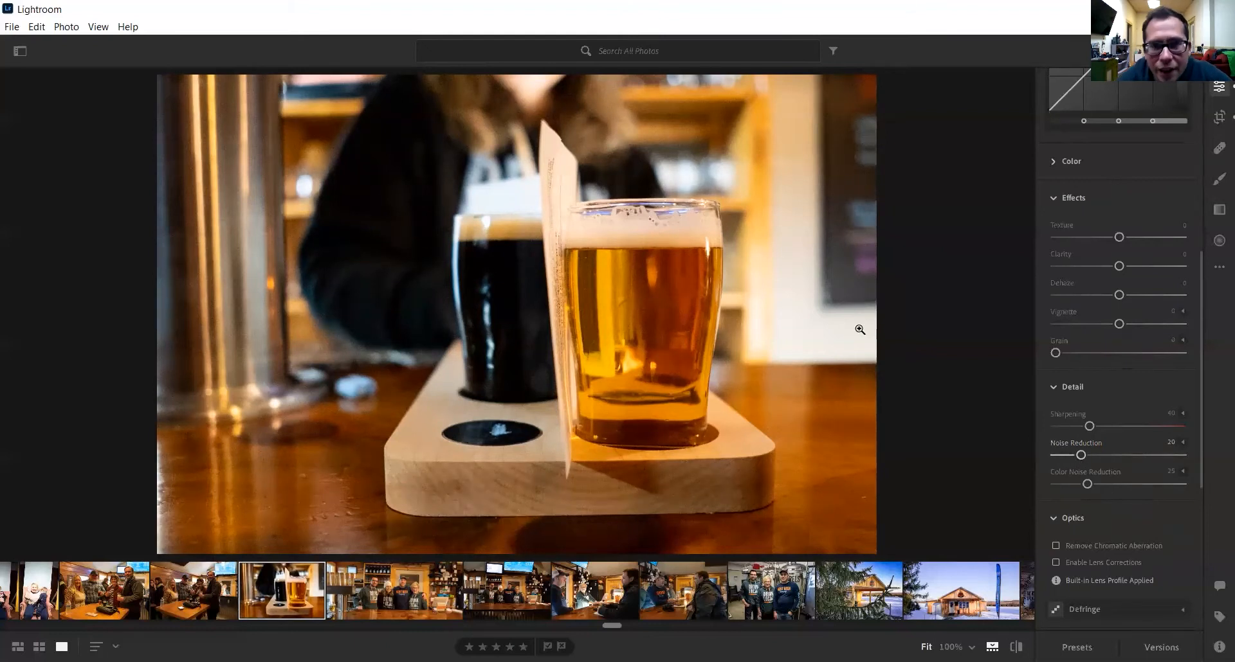
{"action": "left_click", "coordinate": [802, 324]}
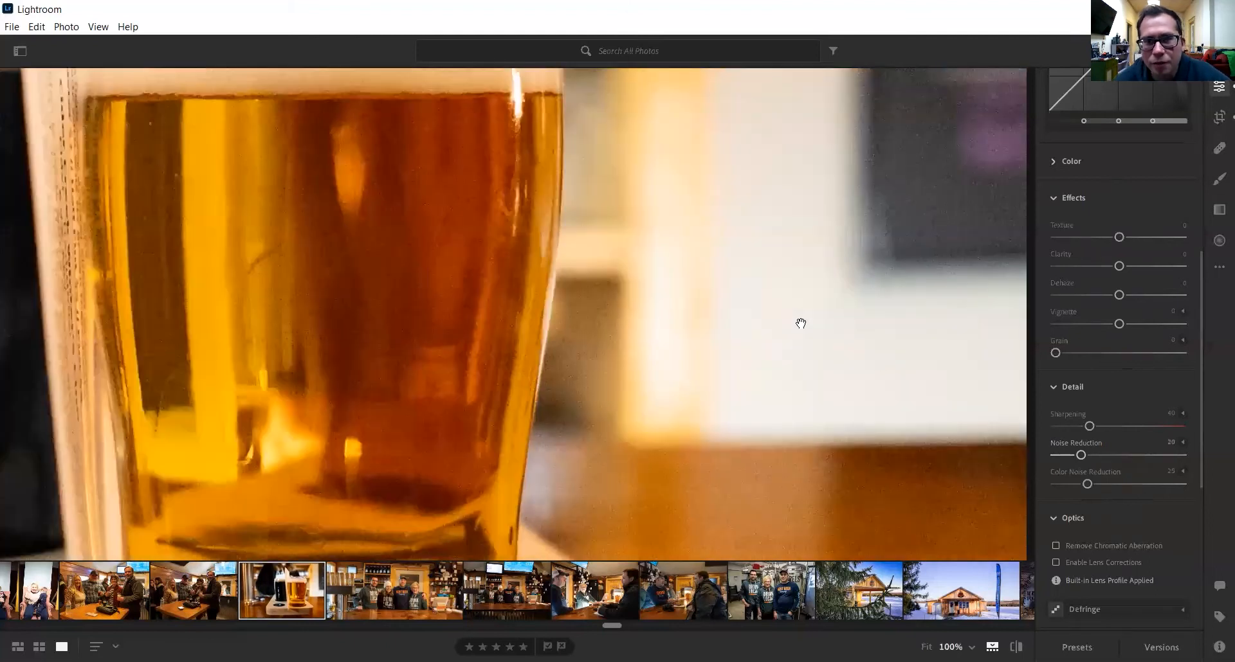
{"action": "left_click", "coordinate": [836, 270]}
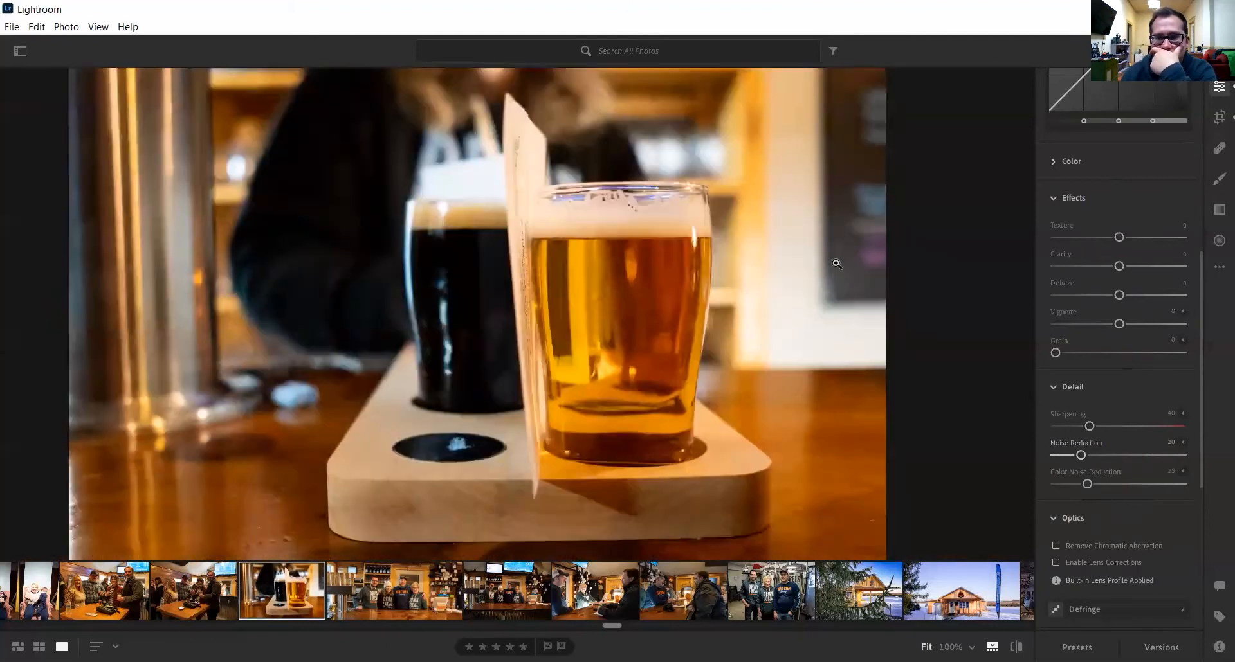
{"action": "left_click", "coordinate": [807, 264]}
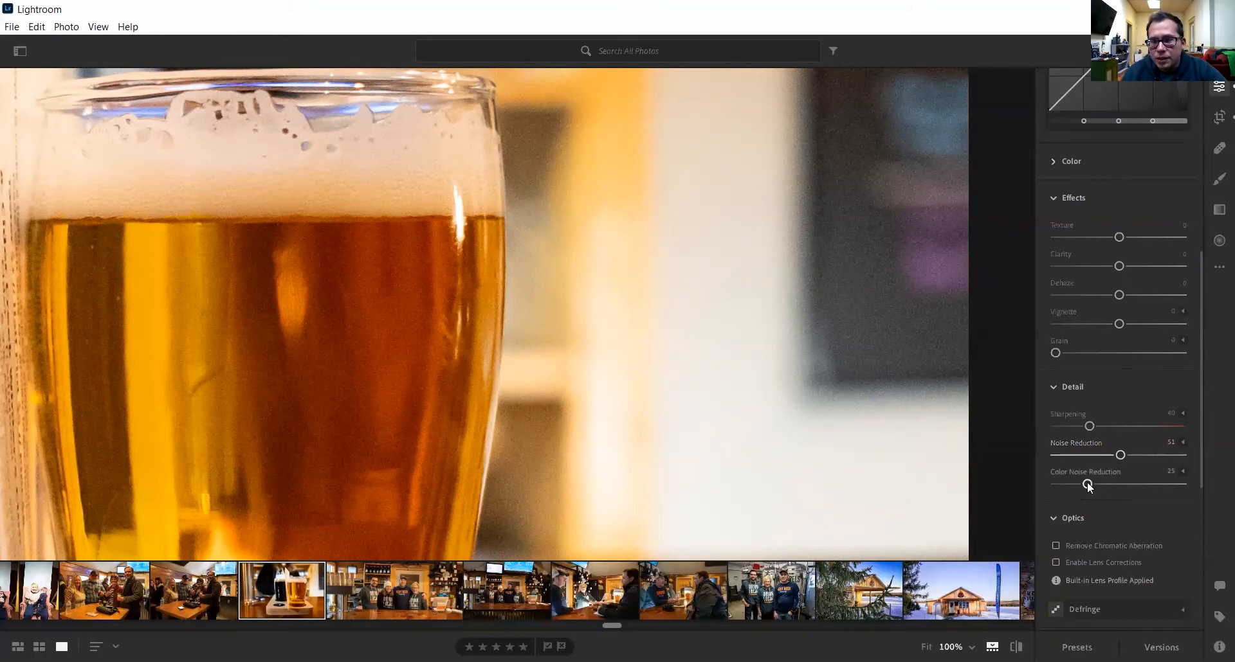
- Set Color Noise Reduction to 24 and Noise Reduction to 56 after comparing without it
{"action": "mouse_move", "coordinate": [1117, 482]}
{"action": "left_mouse_down"}
{"action": "mouse_move", "coordinate": [1086, 489]}
{"action": "mouse_move", "coordinate": [1108, 492]}
{"action": "left_mouse_up"}
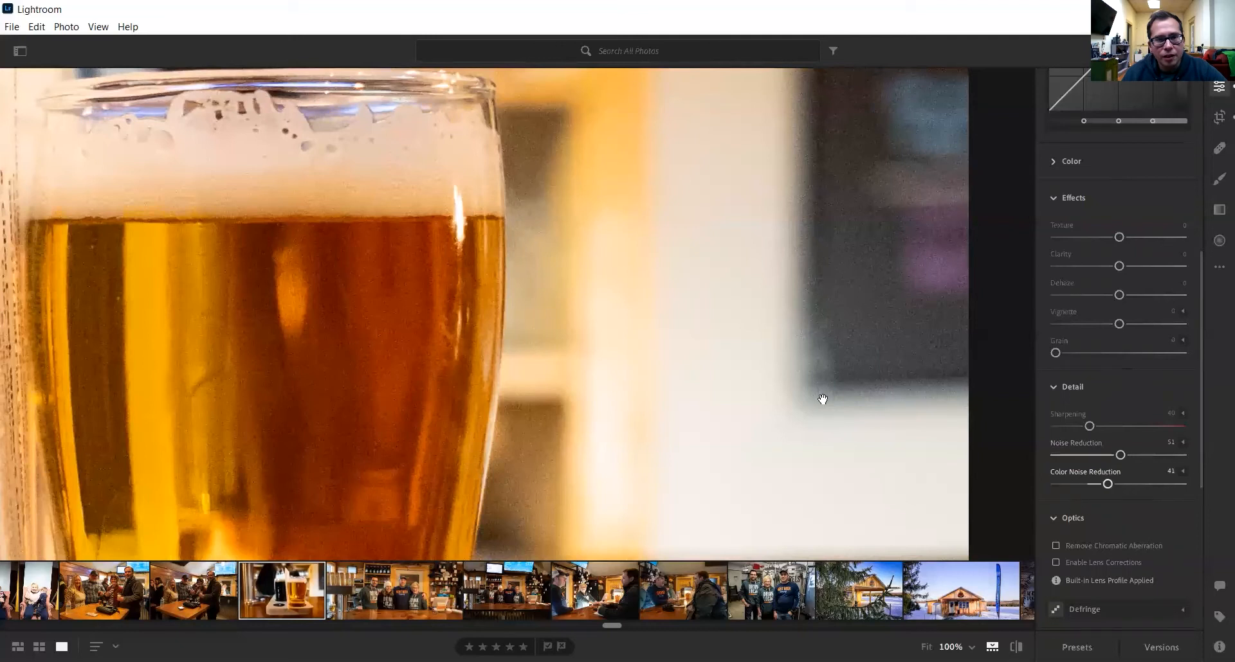
{"action": "left_click", "coordinate": [1108, 483]}
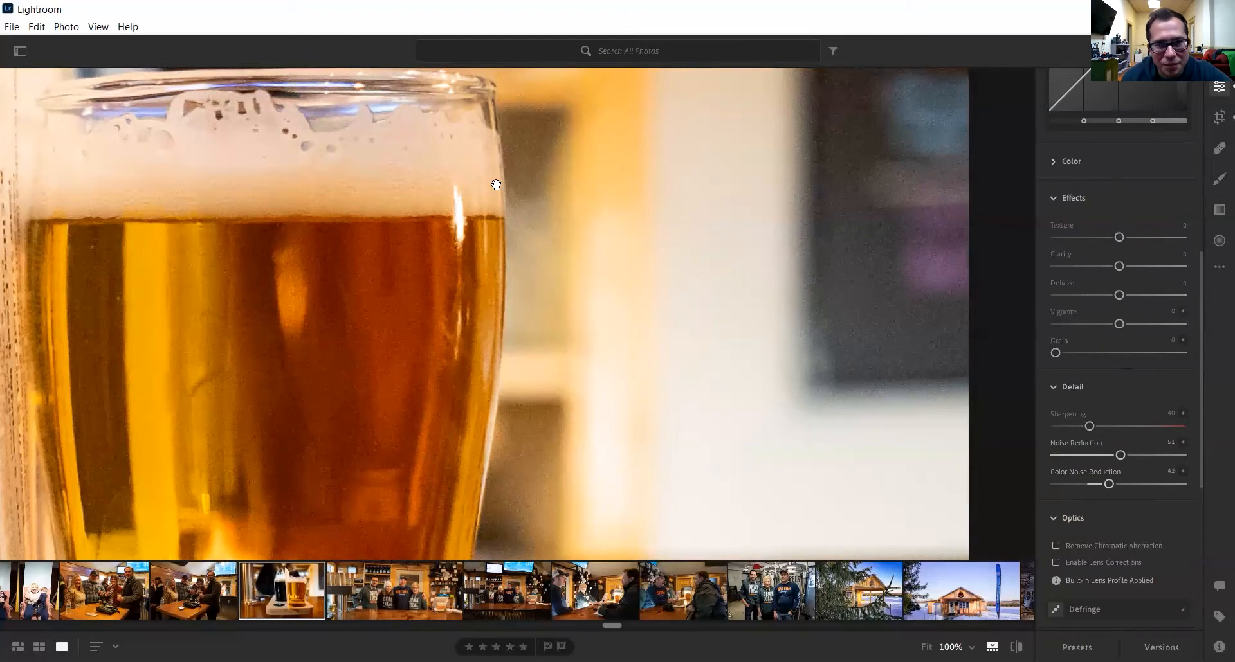
{"action": "left_click_drag", "start_coordinate": [1104, 483], "coordinate": [1087, 483]}
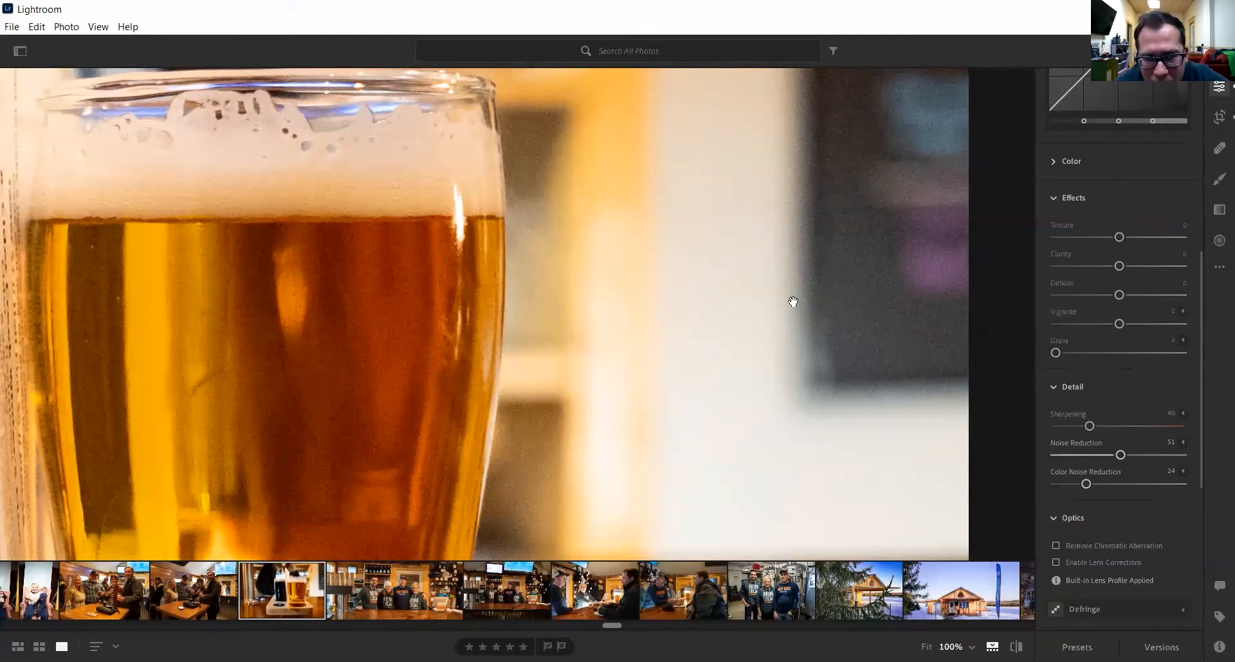
{"action": "left_click", "coordinate": [745, 303]}
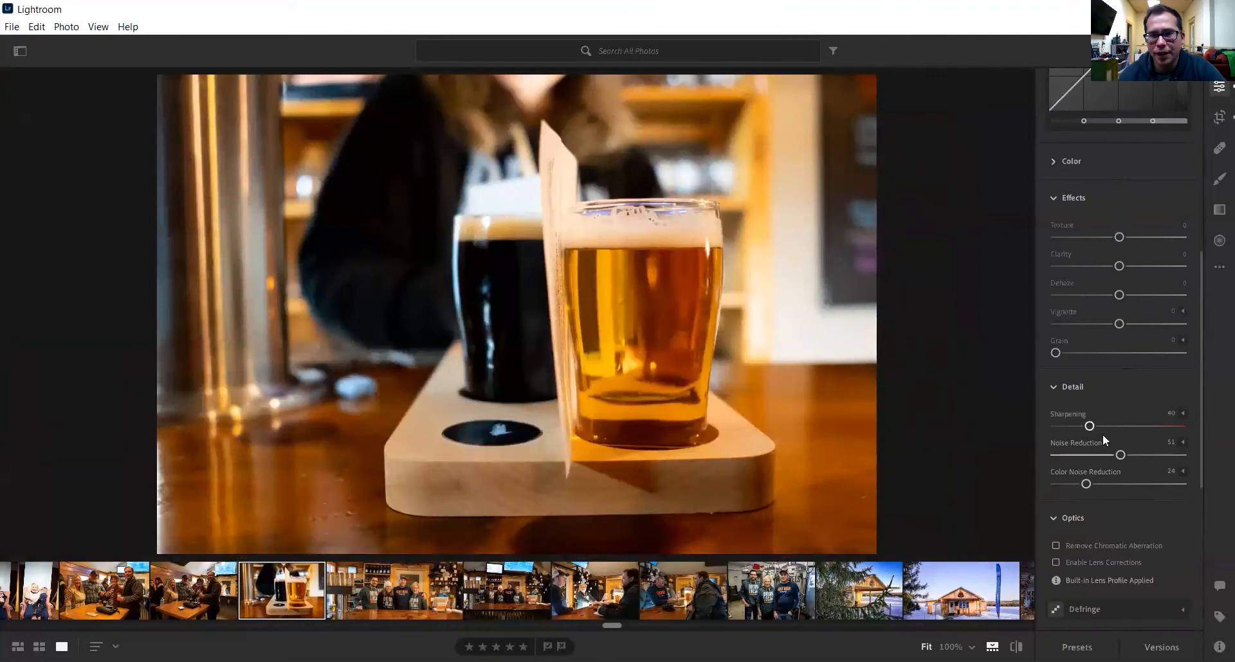
{"action": "left_click_drag", "start_coordinate": [1120, 455], "coordinate": [1043, 457]}
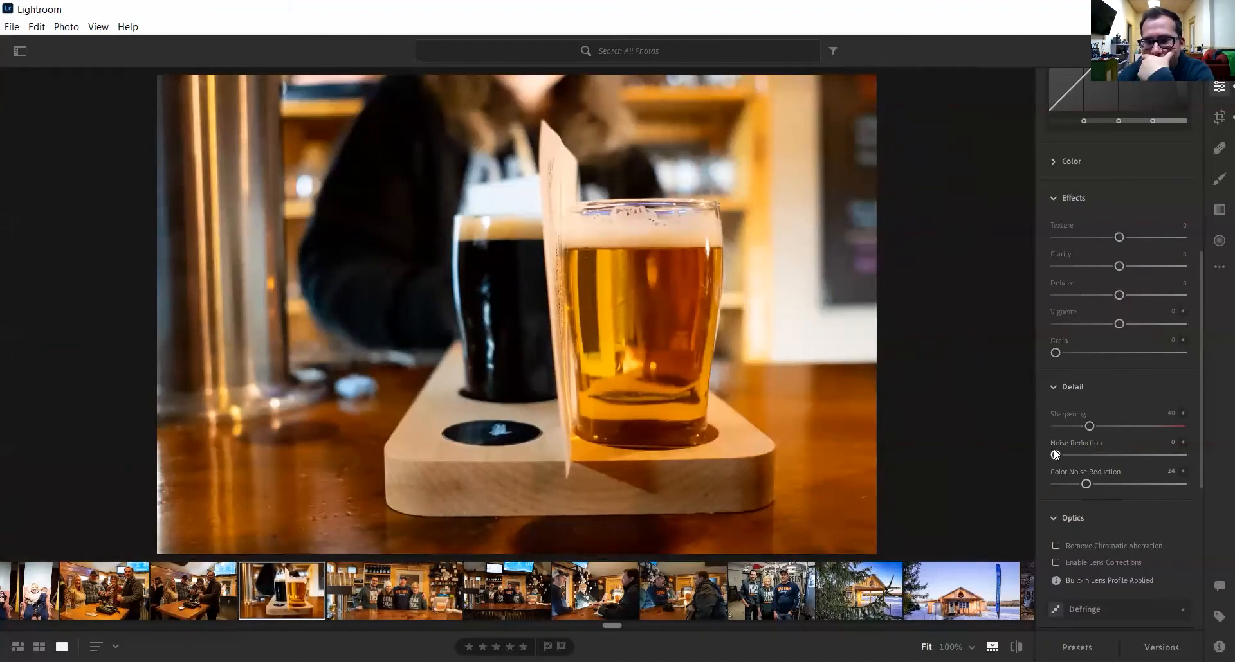
{"action": "left_click_drag", "start_coordinate": [1119, 456], "coordinate": [1126, 456]}
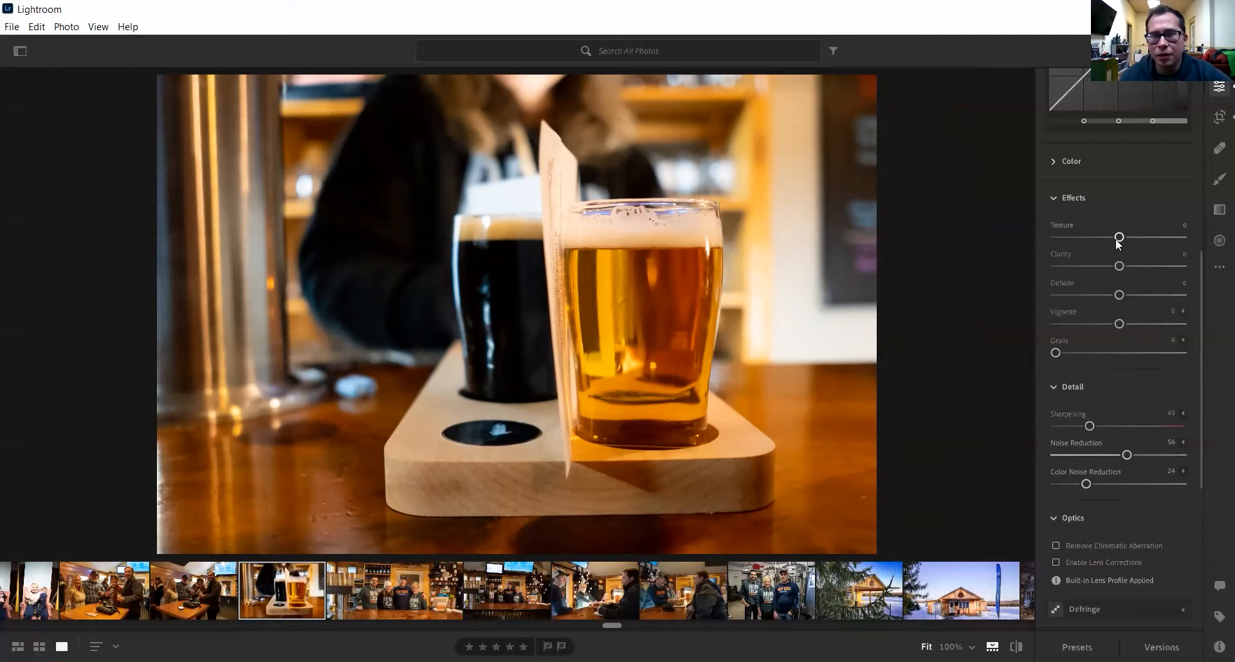
- Try the Texture slider across its range, settling it at +33
{"action": "left_click_drag", "start_coordinate": [1118, 238], "coordinate": [1146, 239]}
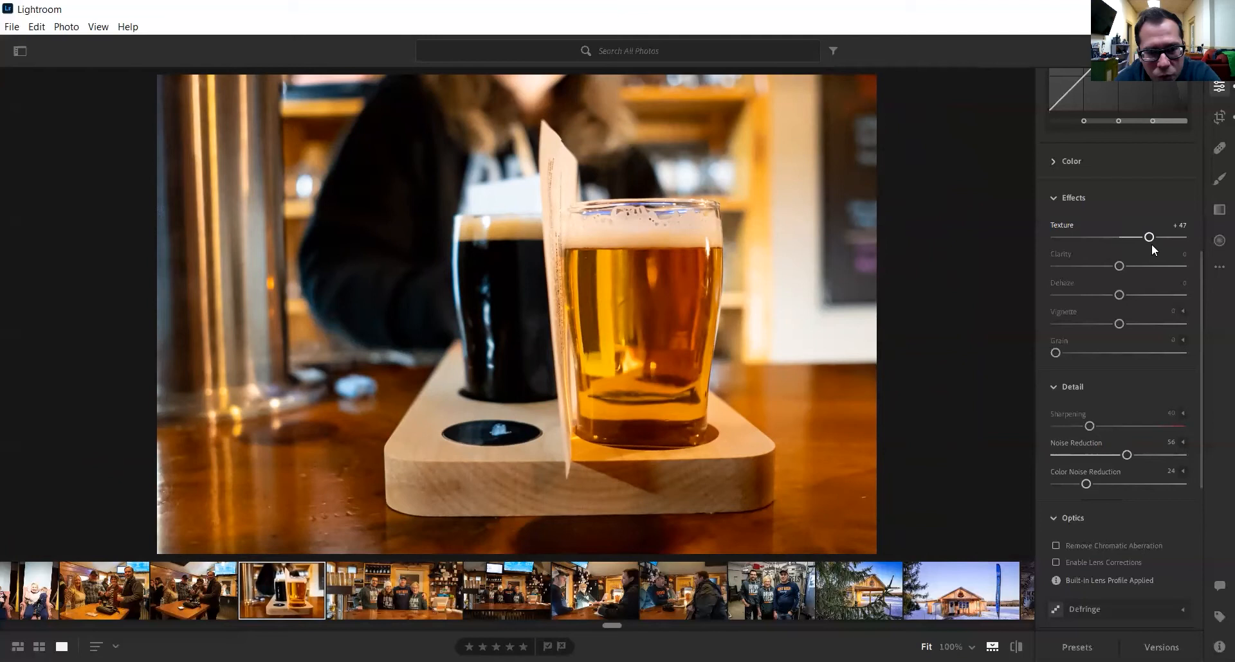
{"action": "left_click_drag", "start_coordinate": [1149, 238], "coordinate": [1030, 241]}
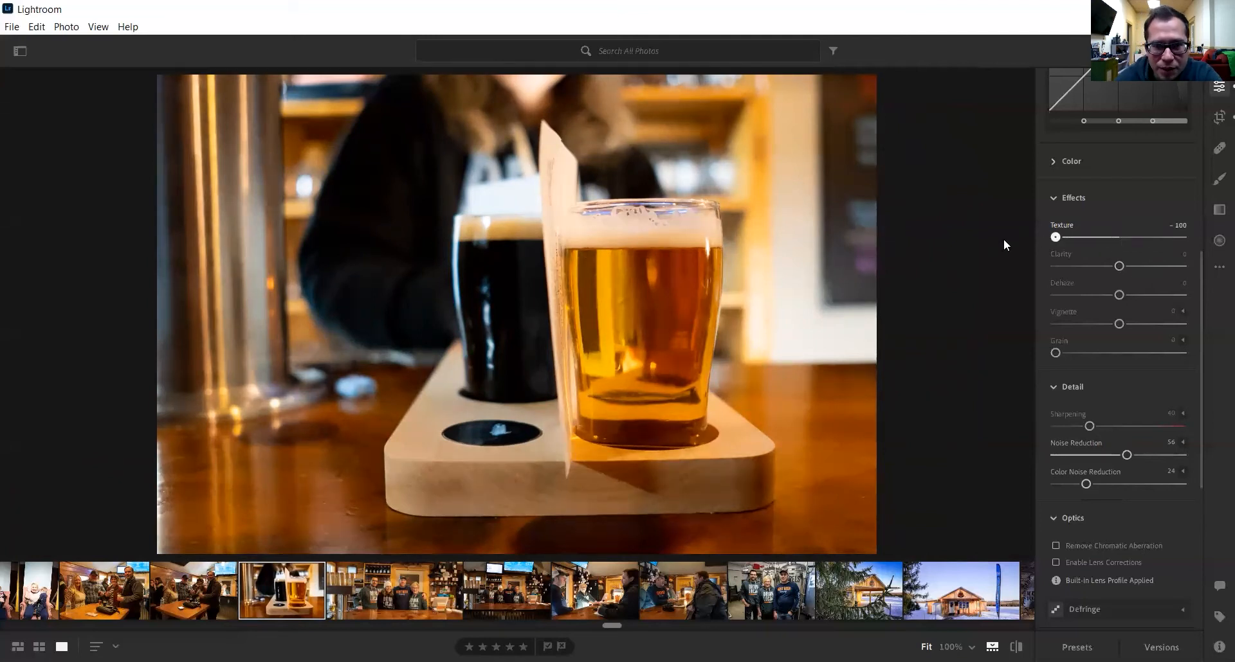
{"action": "left_click_drag", "start_coordinate": [1055, 238], "coordinate": [1063, 238]}
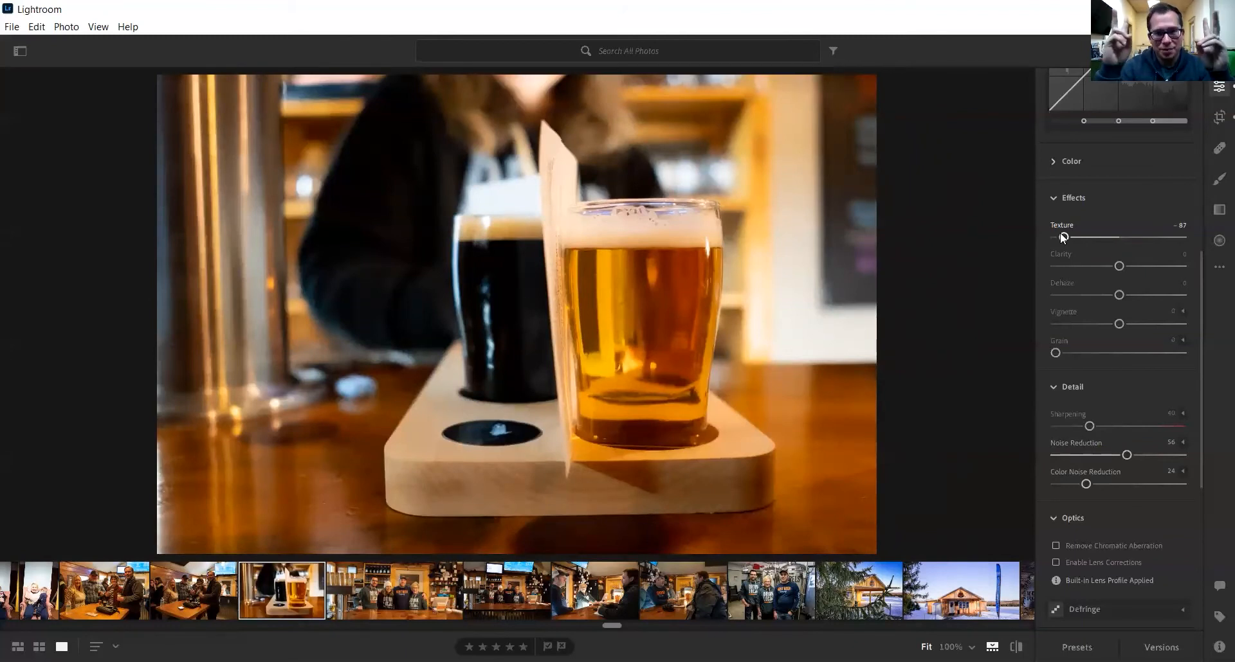
{"action": "left_click_drag", "start_coordinate": [1060, 234], "coordinate": [1169, 237]}
{"action": "left_click_drag", "start_coordinate": [1089, 238], "coordinate": [1137, 240]}
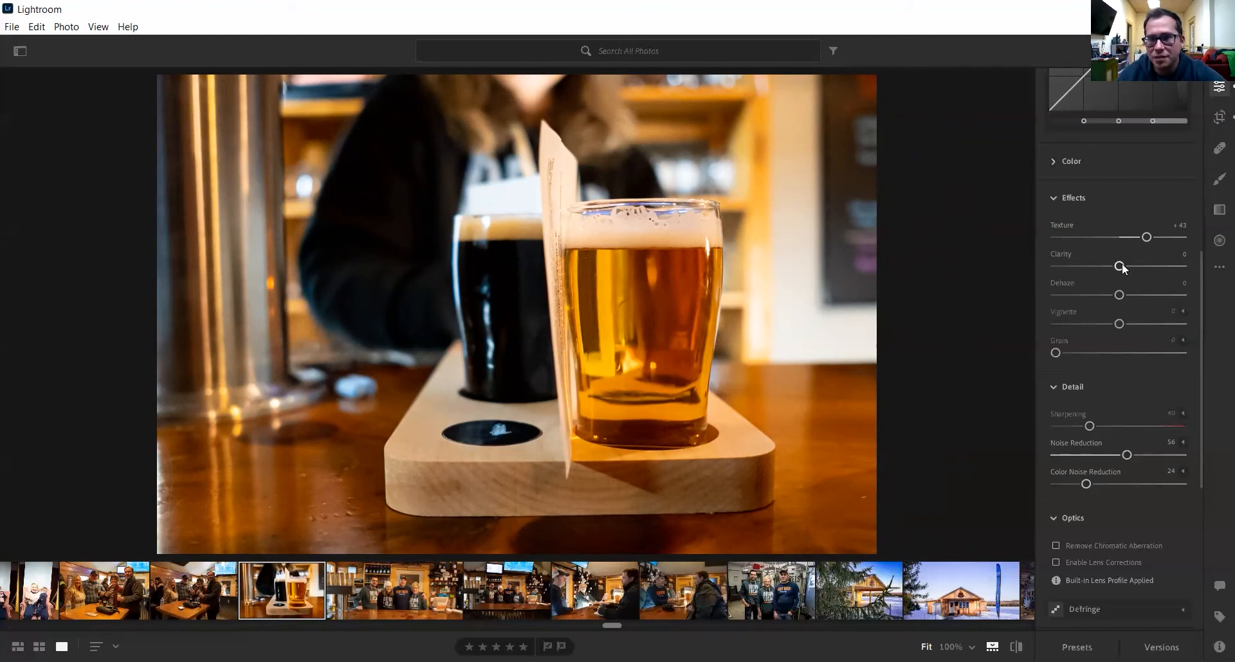
{"action": "mouse_move", "coordinate": [1116, 239]}
{"action": "left_mouse_down"}
{"action": "mouse_move", "coordinate": [1045, 241]}
{"action": "mouse_move", "coordinate": [1137, 238]}
{"action": "left_mouse_up"}
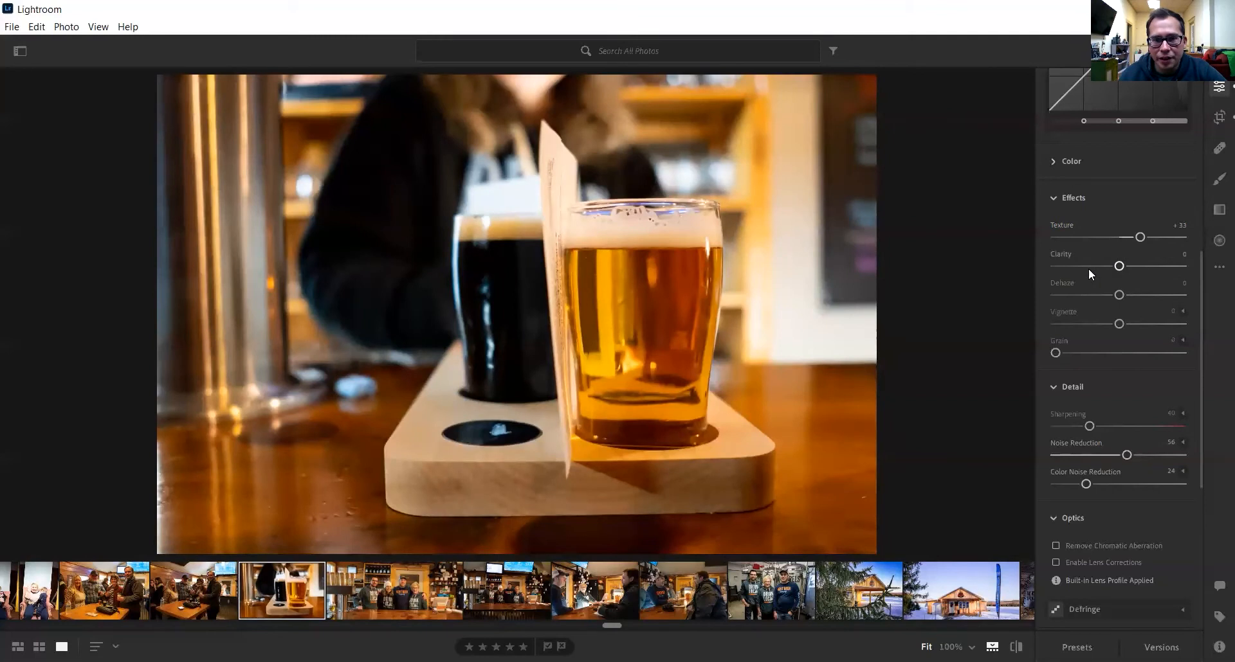
- Set Clarity to +23 and try Dehaze, leaving it at 0
{"action": "left_click_drag", "start_coordinate": [1122, 260], "coordinate": [1139, 241]}
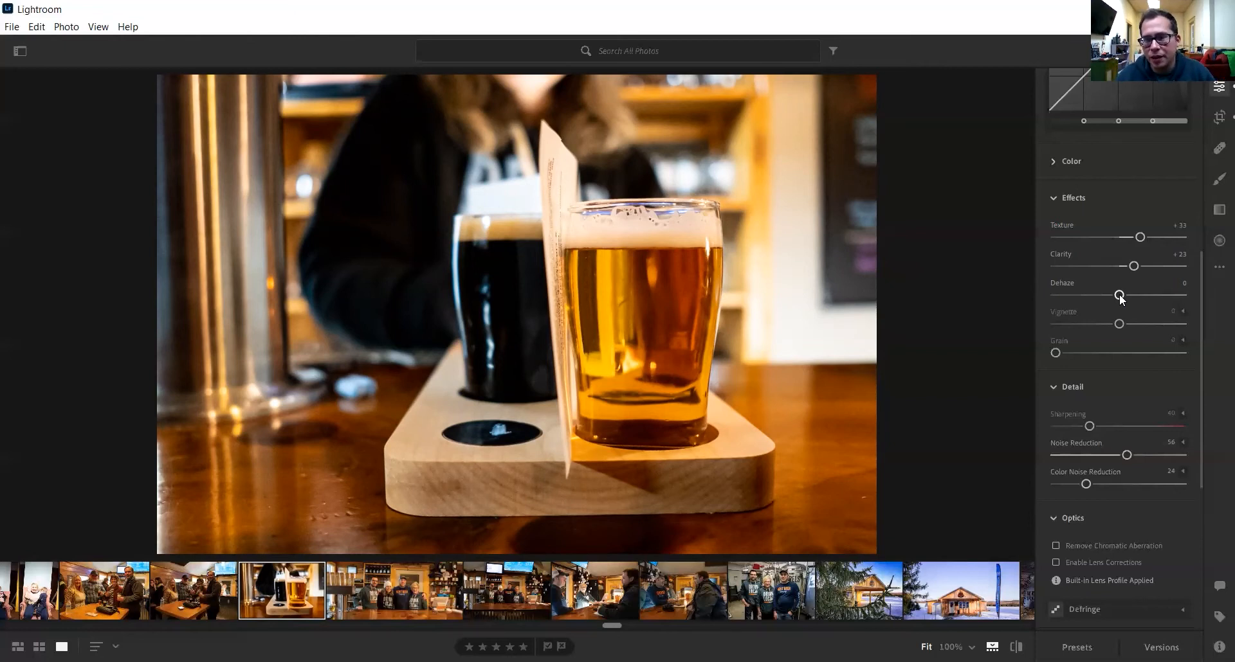
{"action": "mouse_move", "coordinate": [1120, 295]}
{"action": "left_mouse_down"}
{"action": "mouse_move", "coordinate": [1147, 290]}
{"action": "mouse_move", "coordinate": [1119, 300]}
{"action": "left_mouse_up"}
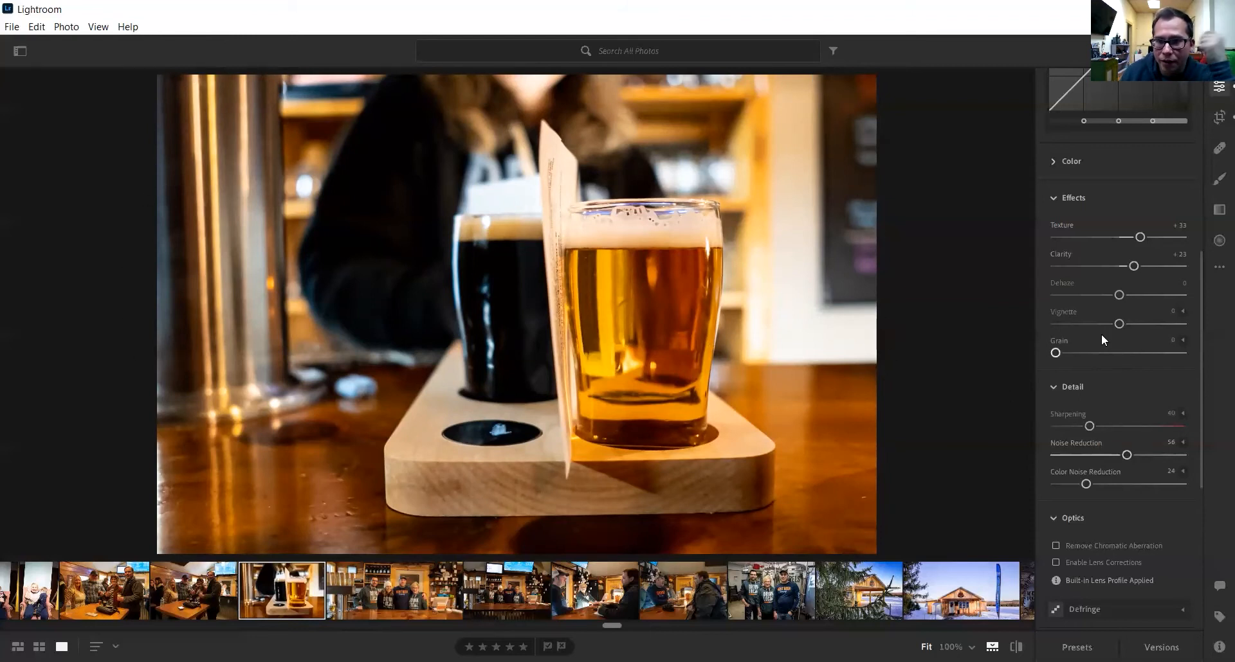
- Set the Vignette amount to -10 and compare before and after
{"action": "mouse_move", "coordinate": [1119, 323]}
{"action": "left_mouse_down"}
{"action": "mouse_move", "coordinate": [1150, 324]}
{"action": "mouse_move", "coordinate": [1101, 328]}
{"action": "mouse_move", "coordinate": [1112, 328]}
{"action": "left_mouse_up"}
{"action": "left_click", "coordinate": [1168, 310]}
{"action": "type", "text": "10"}
{"action": "key", "text": "Return"}
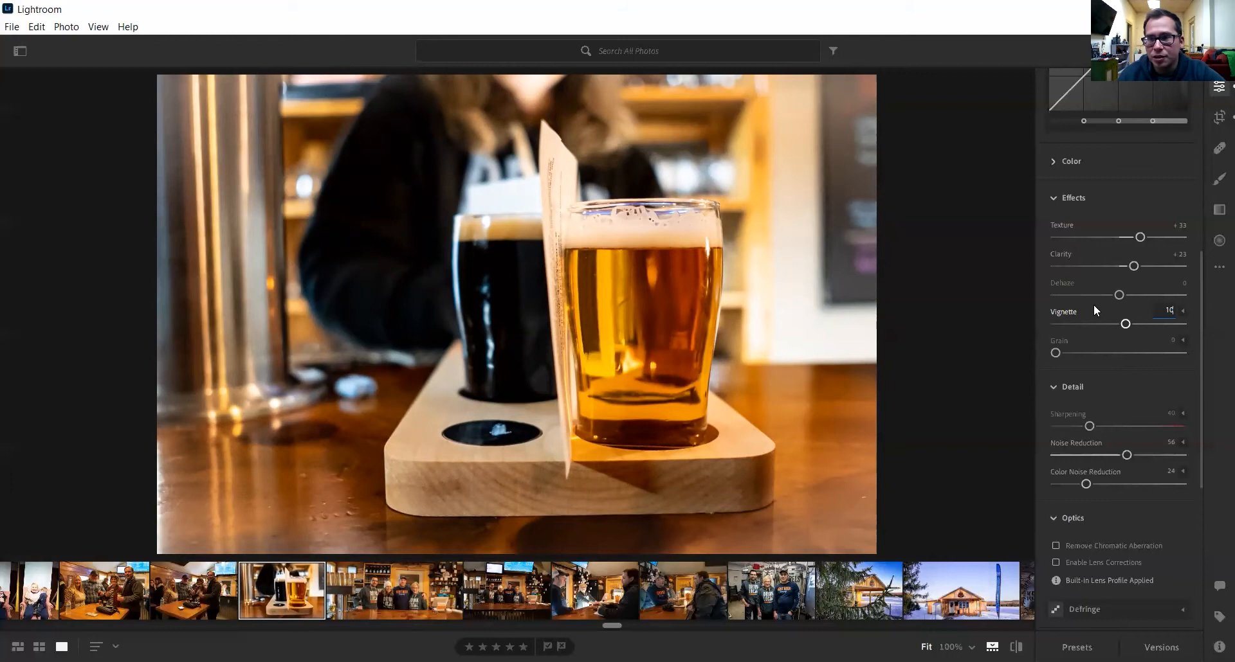
{"action": "double_click", "coordinate": [1167, 313]}
{"action": "key", "text": "BackSpace"}
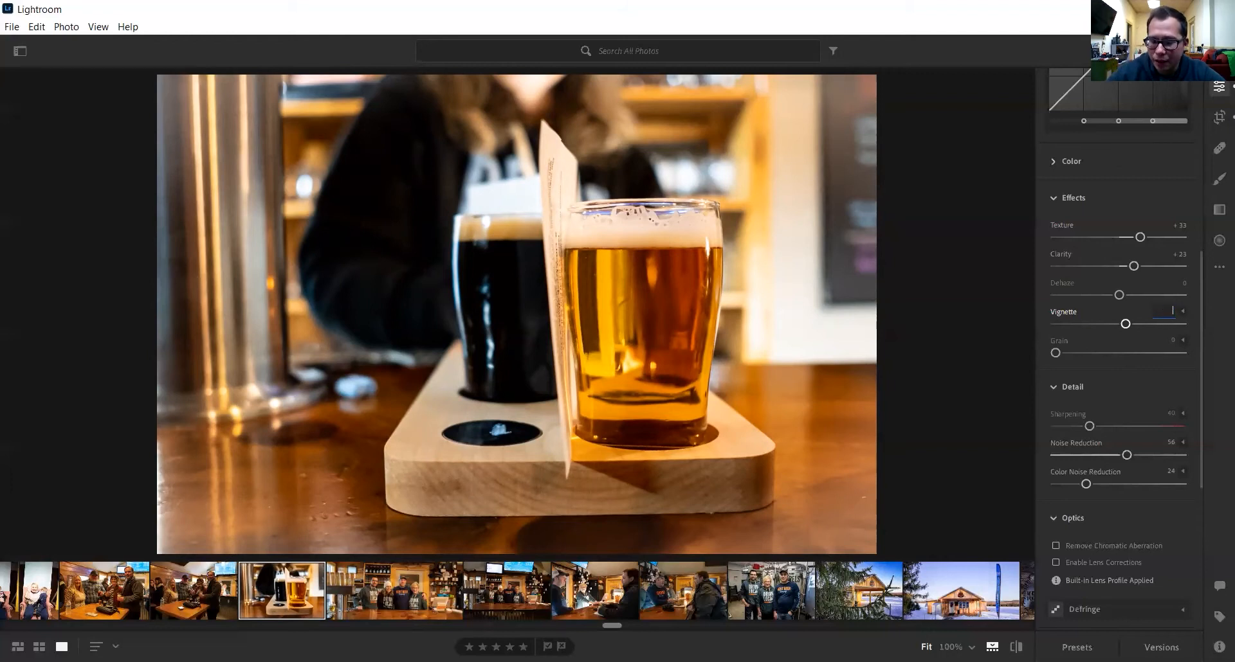
{"action": "type", "text": "-10"}
{"action": "key", "text": "Return"}
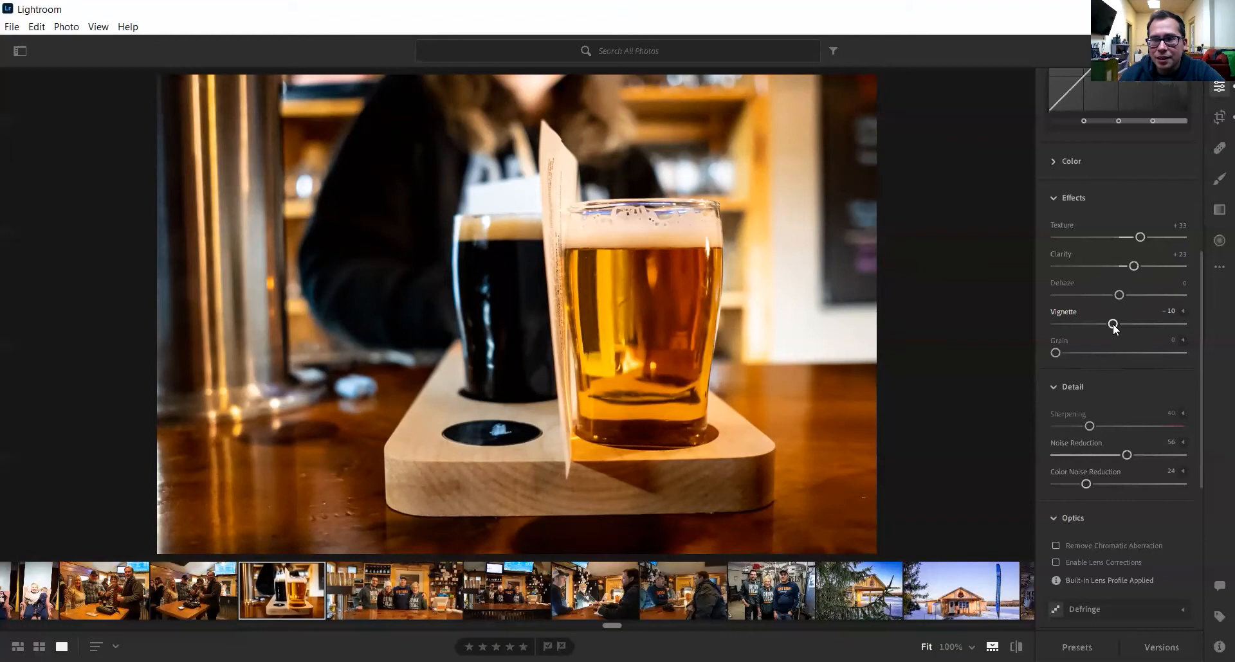
{"action": "key", "text": "backslash"}
{"action": "key", "text": "backslash"}
{"action": "key", "text": "backslash"}
{"action": "key", "text": "backslash"}
{"action": "key", "text": "backslash"}
{"action": "key", "text": "backslash"}
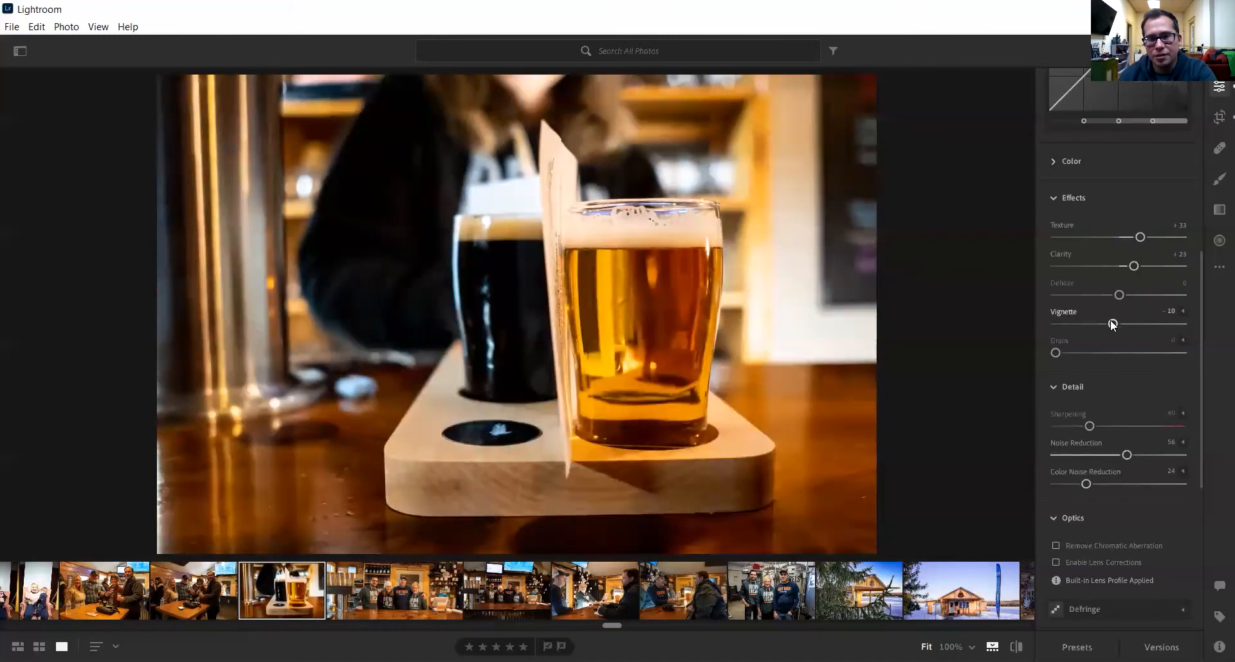
{"action": "key", "text": "backslash"}
{"action": "key", "text": "backslash"}
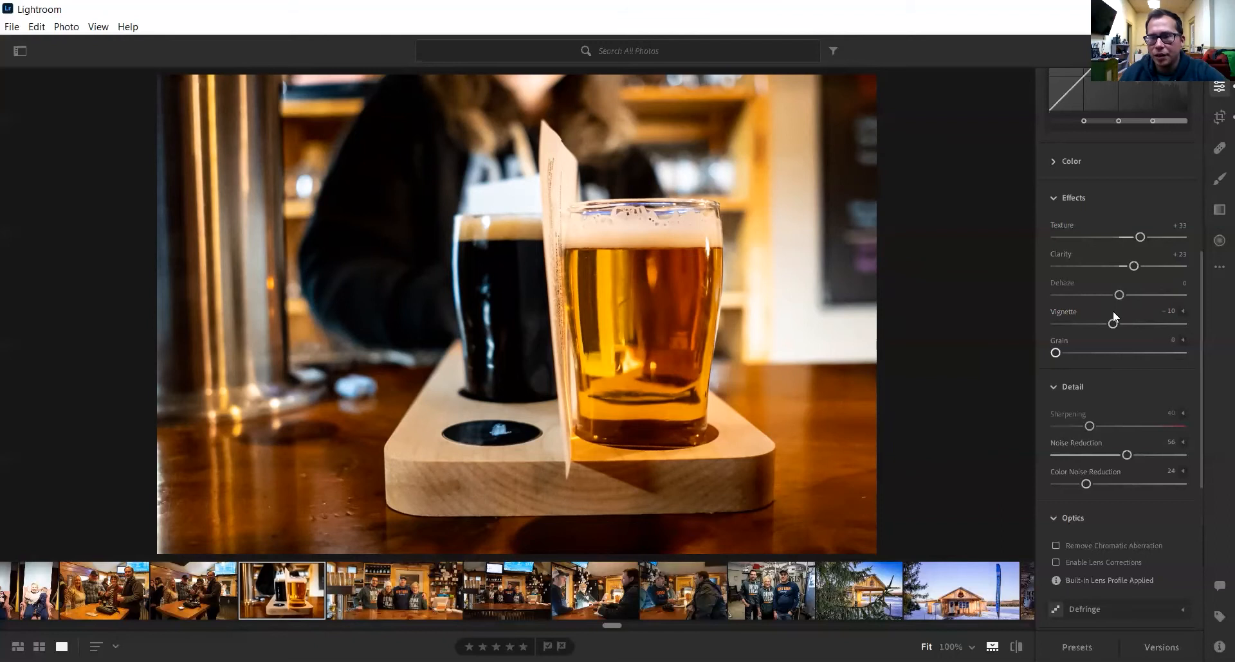
- Raise the Highlights region of the tone curve and pull the Lights region down
{"action": "scroll", "coordinate": [1157, 322], "scroll_direction": "up", "scroll_amount": 5}
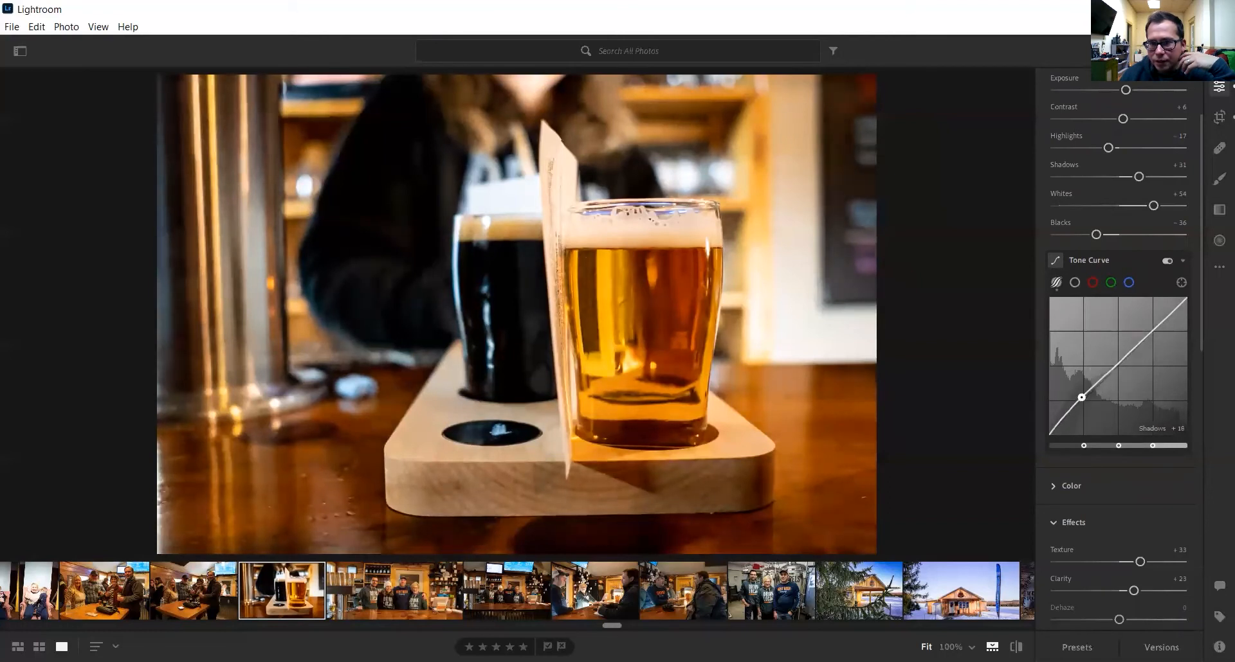
{"action": "left_click_drag", "start_coordinate": [1082, 392], "coordinate": [1082, 391]}
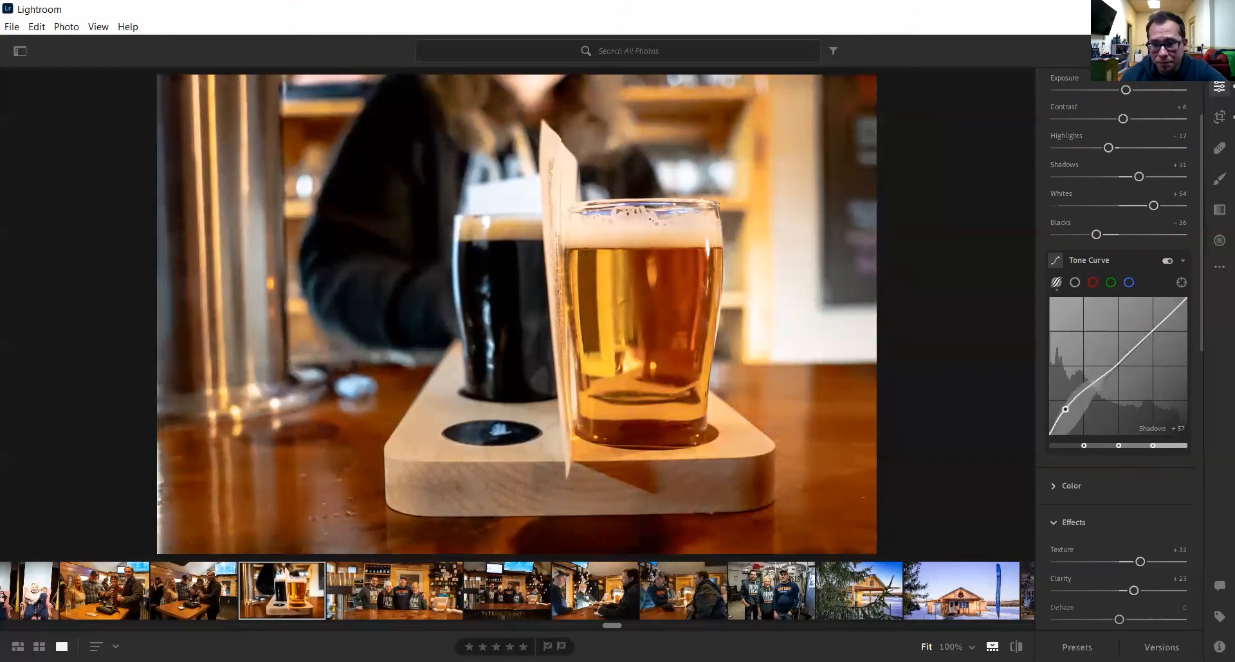
{"action": "mouse_move", "coordinate": [1150, 329]}
{"action": "left_mouse_down"}
{"action": "mouse_move", "coordinate": [1150, 363]}
{"action": "mouse_move", "coordinate": [1149, 336]}
{"action": "left_mouse_up"}
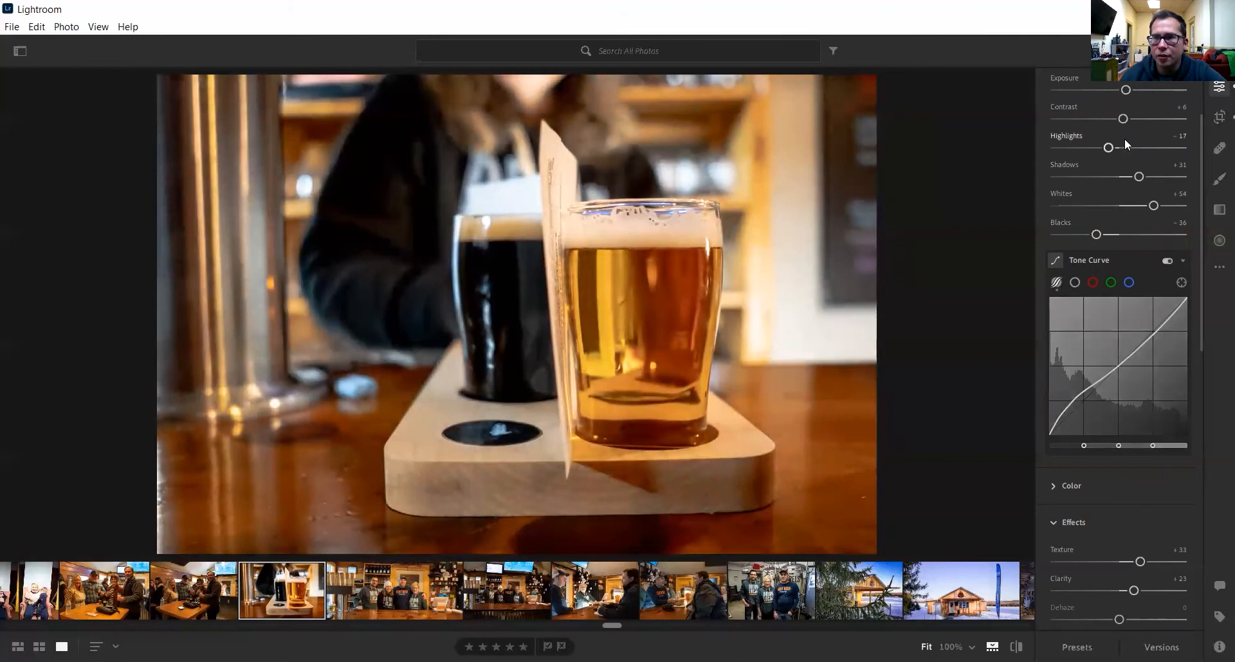
{"action": "left_click_drag", "start_coordinate": [1154, 334], "coordinate": [1154, 323]}
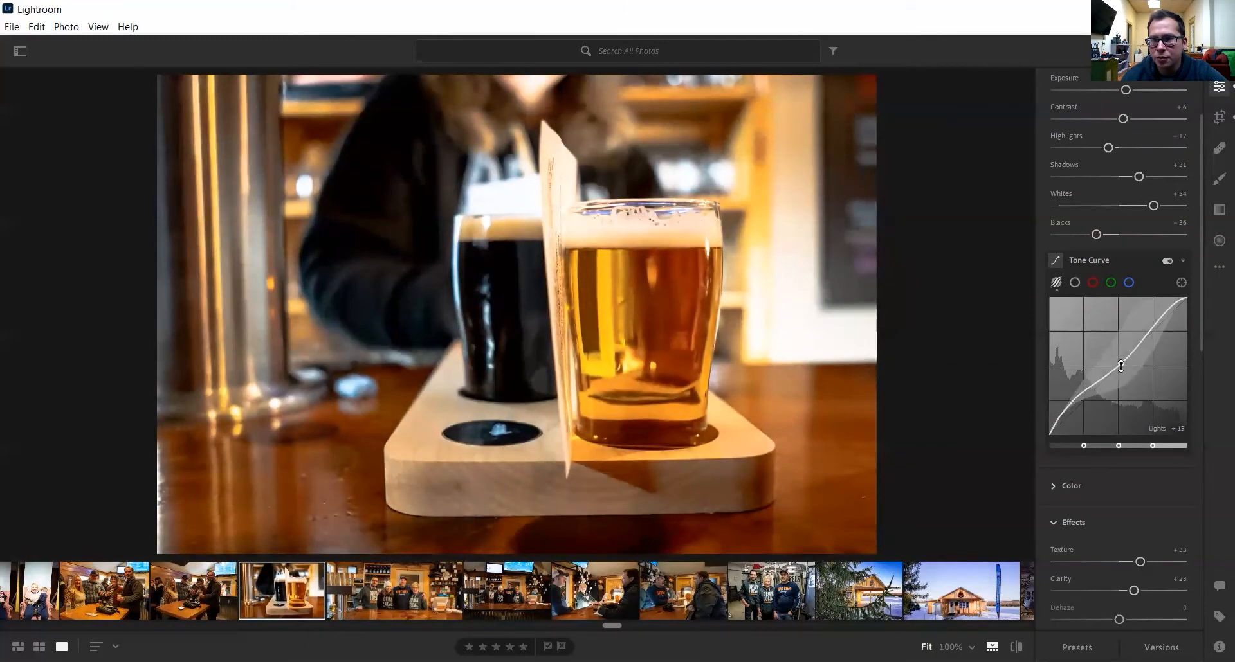
{"action": "left_click_drag", "start_coordinate": [1120, 366], "coordinate": [1120, 359]}
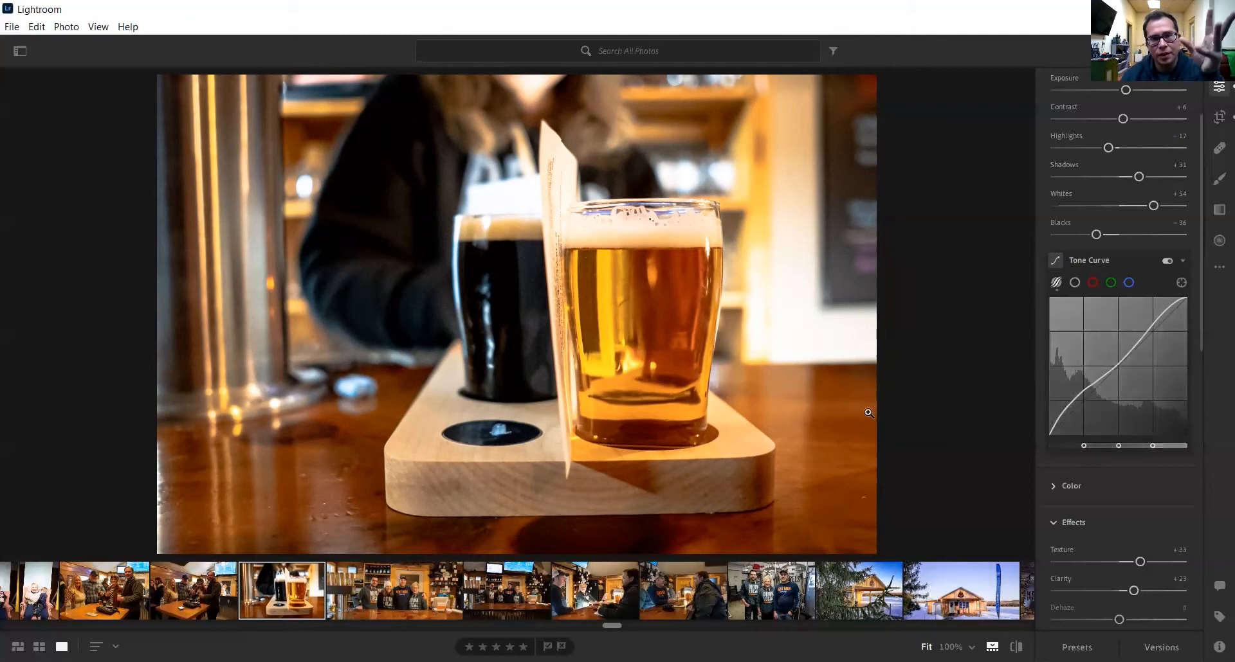
{"action": "key", "text": "backslash"}
{"action": "key", "text": "backslash"}
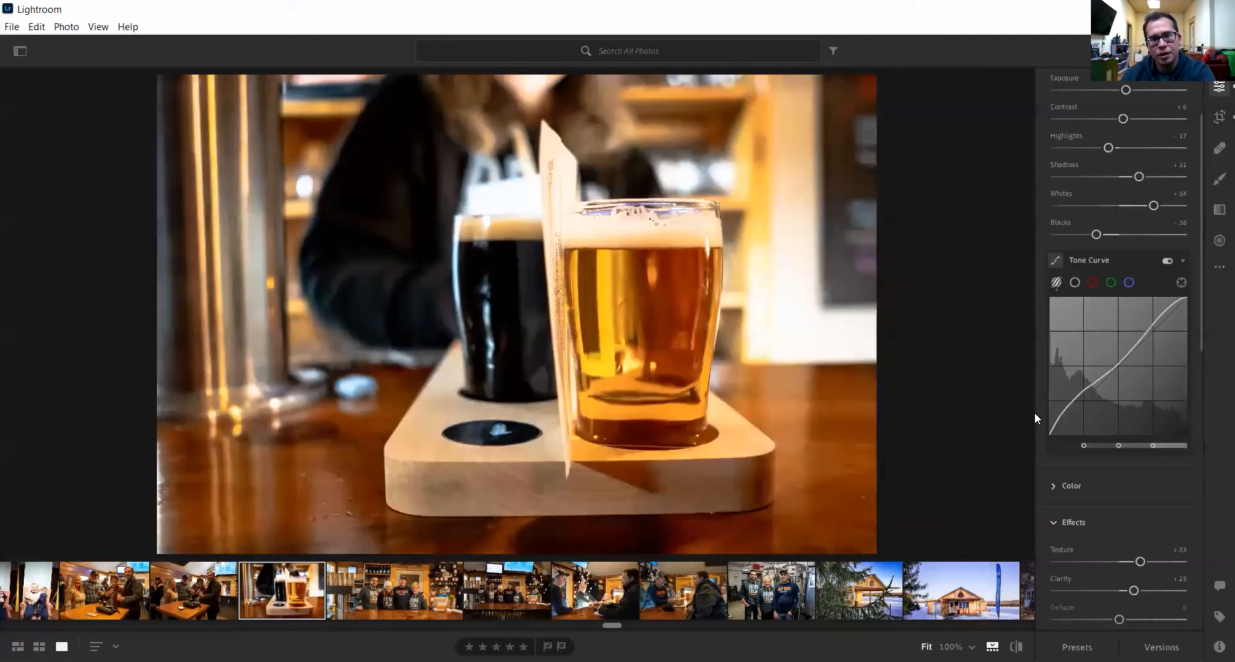
{"action": "key", "text": "backslash"}
{"action": "key", "text": "backslash"}
{"action": "key", "text": "backslash"}
{"action": "key", "text": "backslash"}
{"action": "key", "text": "backslash"}
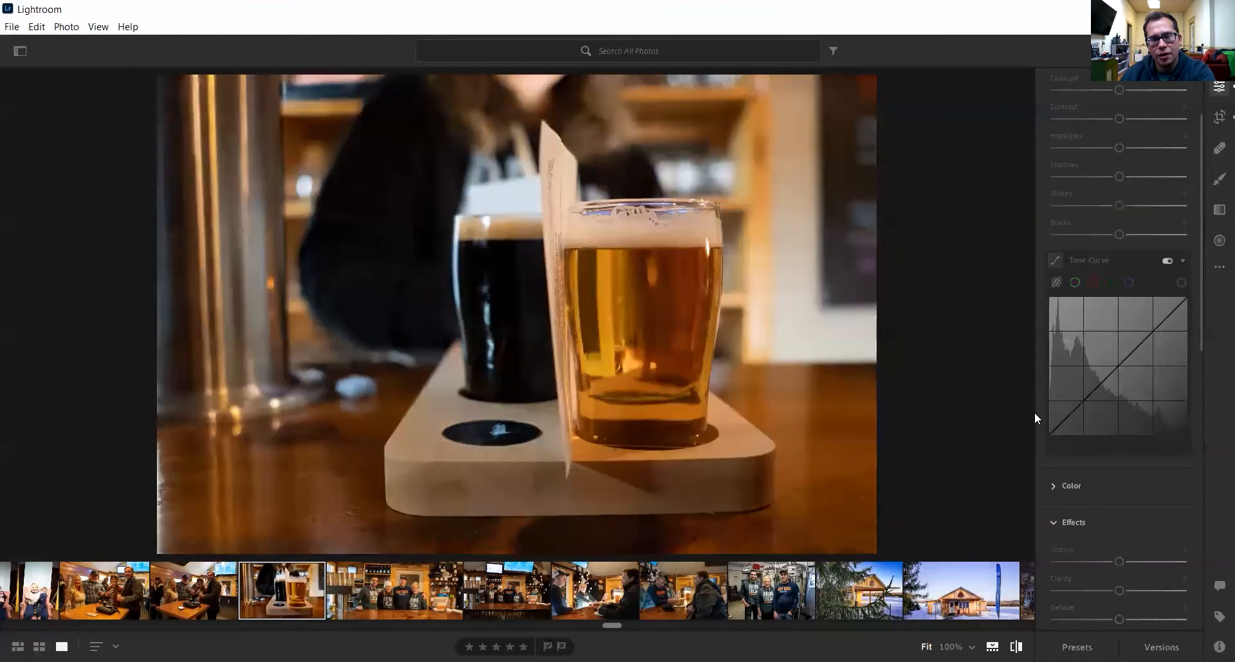
{"action": "key", "text": "backslash"}
{"action": "key", "text": "backslash"}
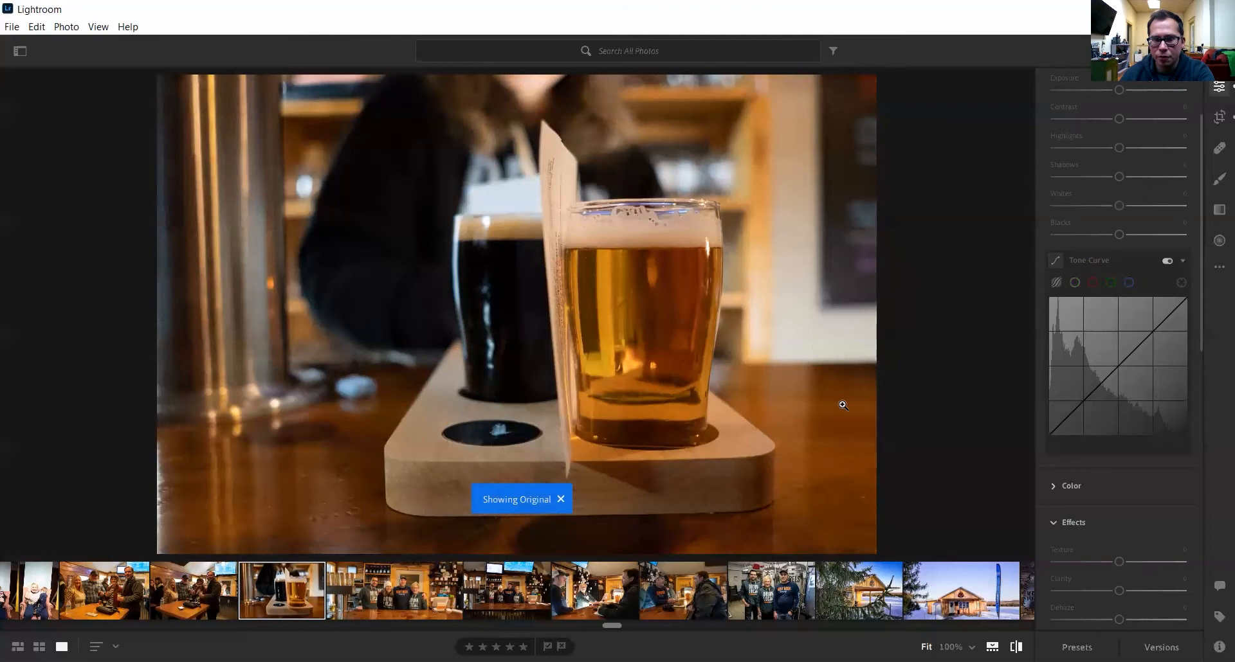
{"action": "key", "text": "backslash"}
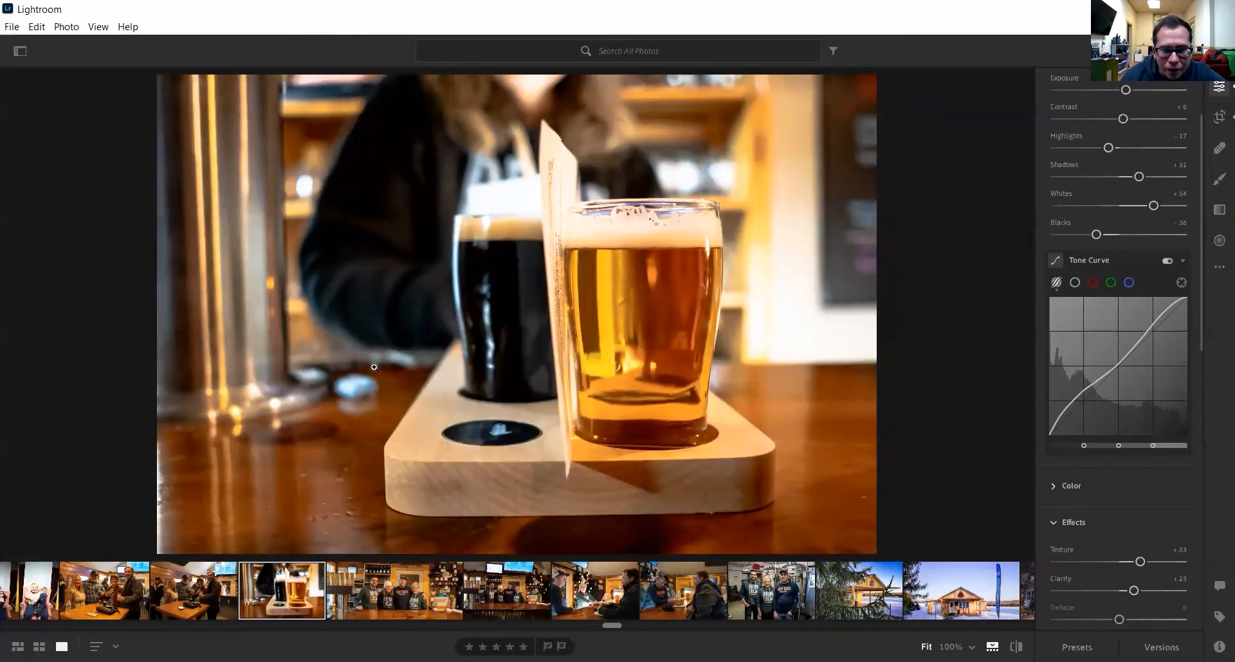
{"action": "key", "text": "backslash"}
{"action": "key", "text": "backslash"}
{"action": "key", "text": "backslash"}
{"action": "key", "text": "backslash"}
{"action": "key", "text": "Left"}
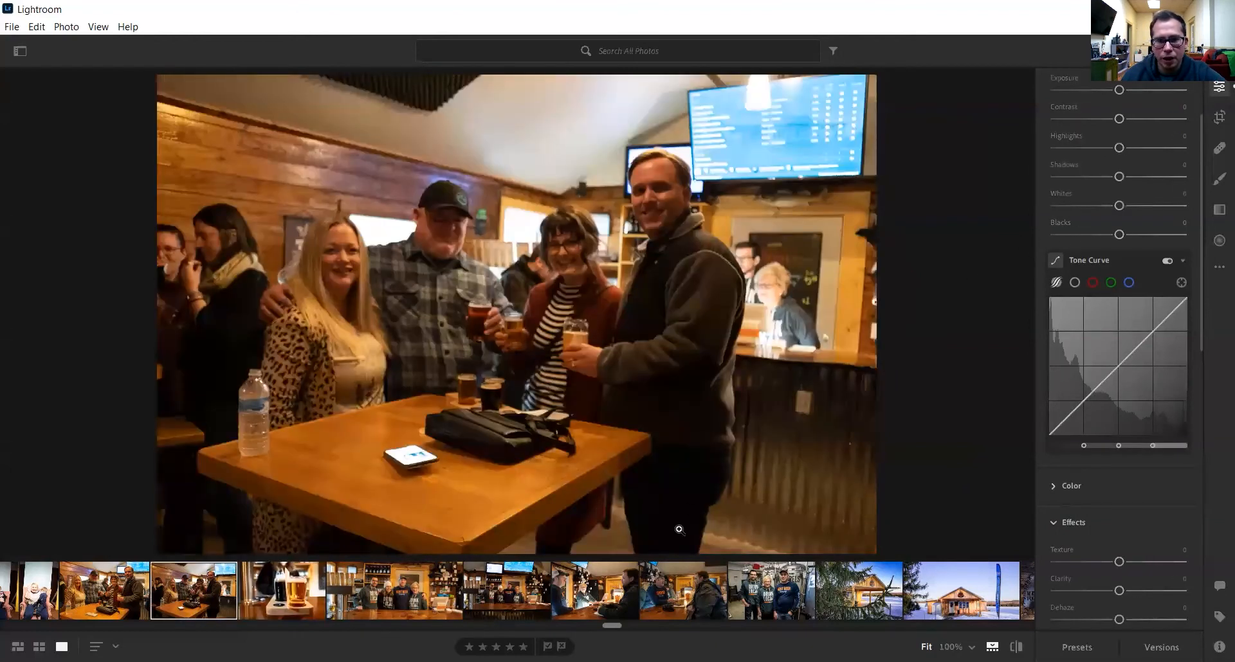
{"action": "left_click", "coordinate": [285, 592]}
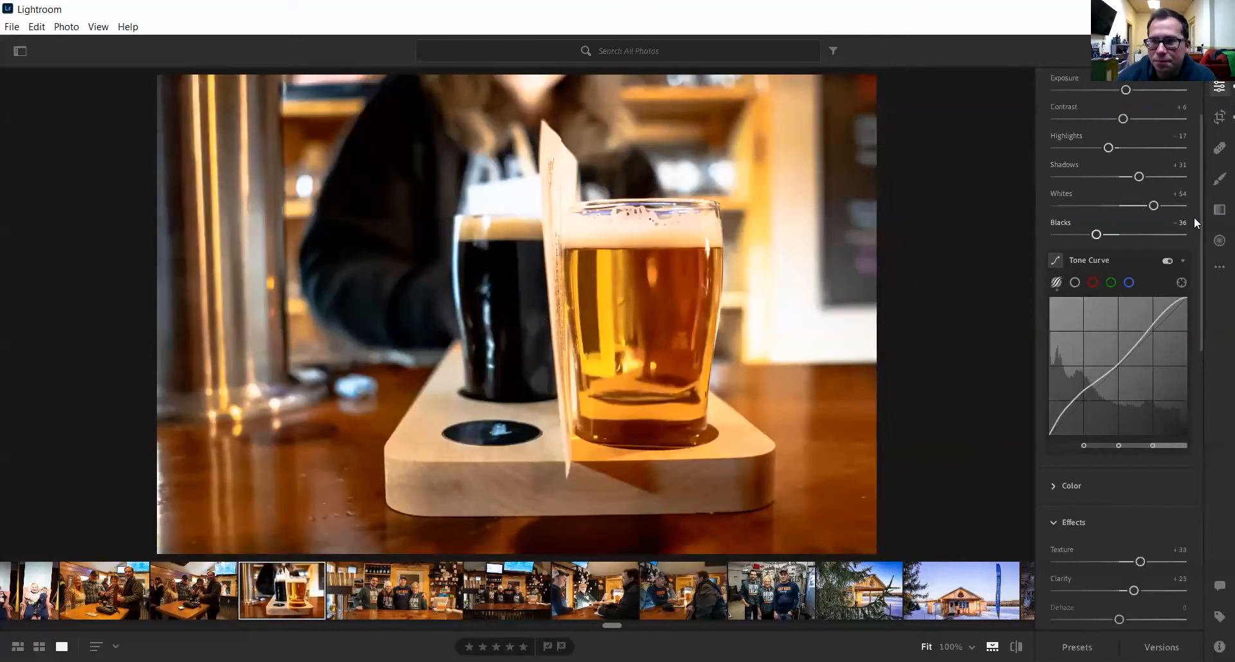
{"action": "left_click_drag", "start_coordinate": [1197, 215], "coordinate": [1188, 134]}
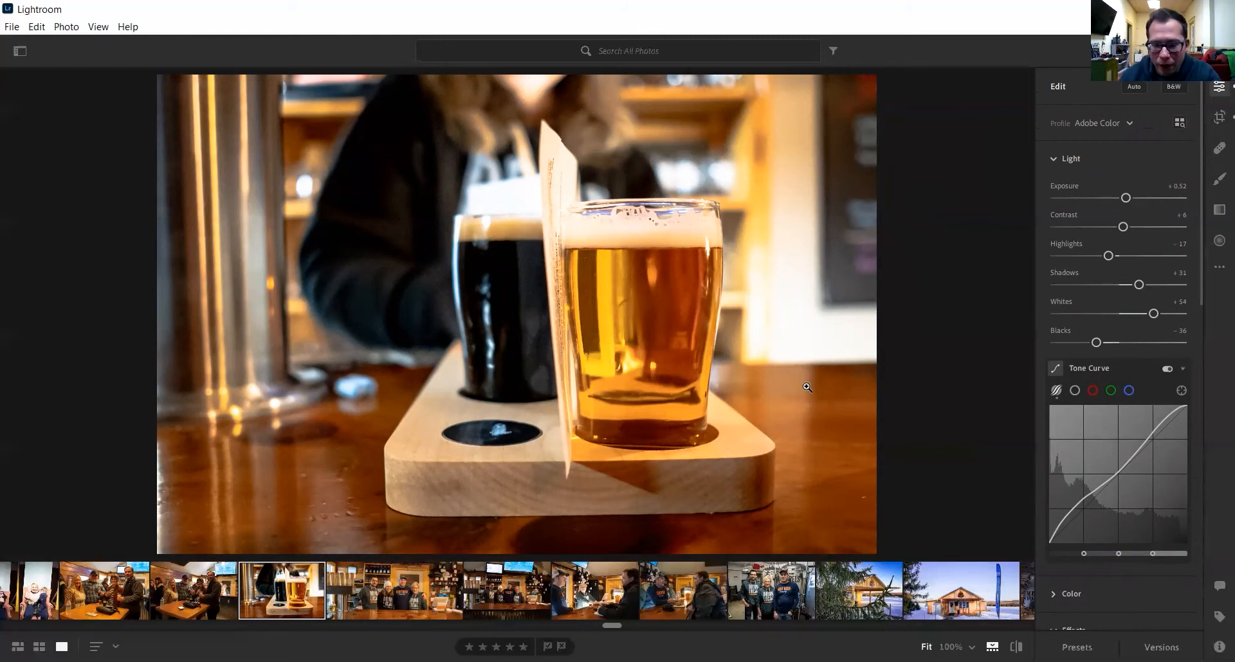
{"action": "left_click", "coordinate": [1219, 268]}
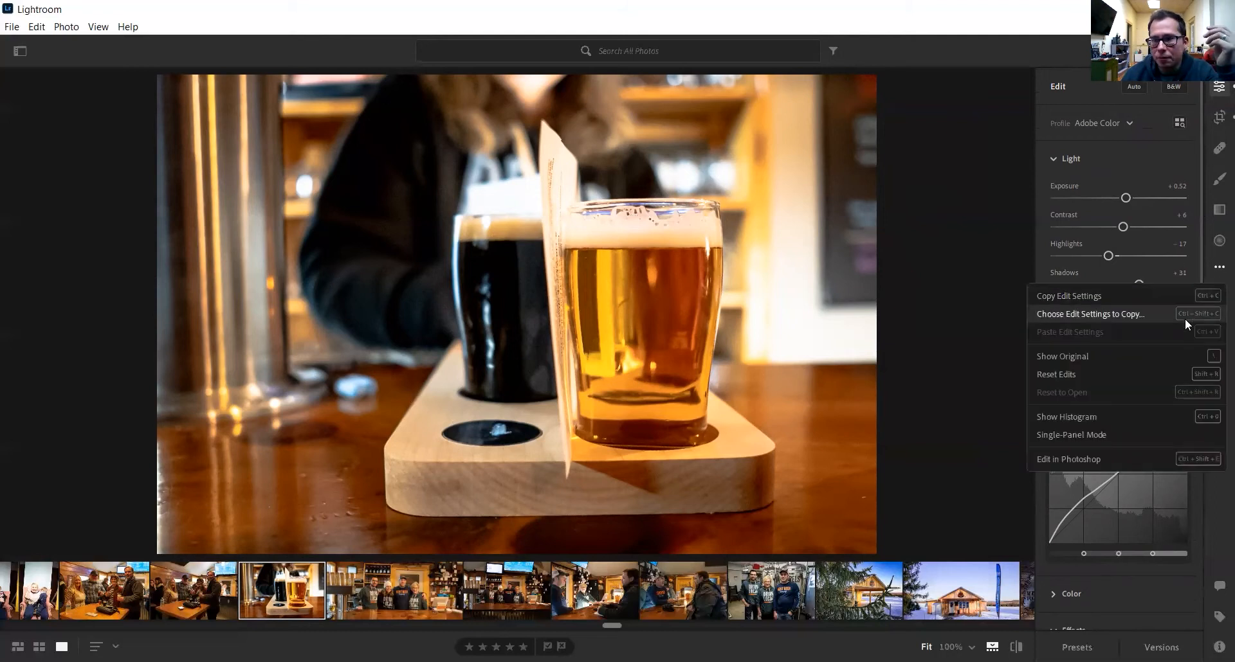
{"action": "left_click", "coordinate": [1140, 375]}
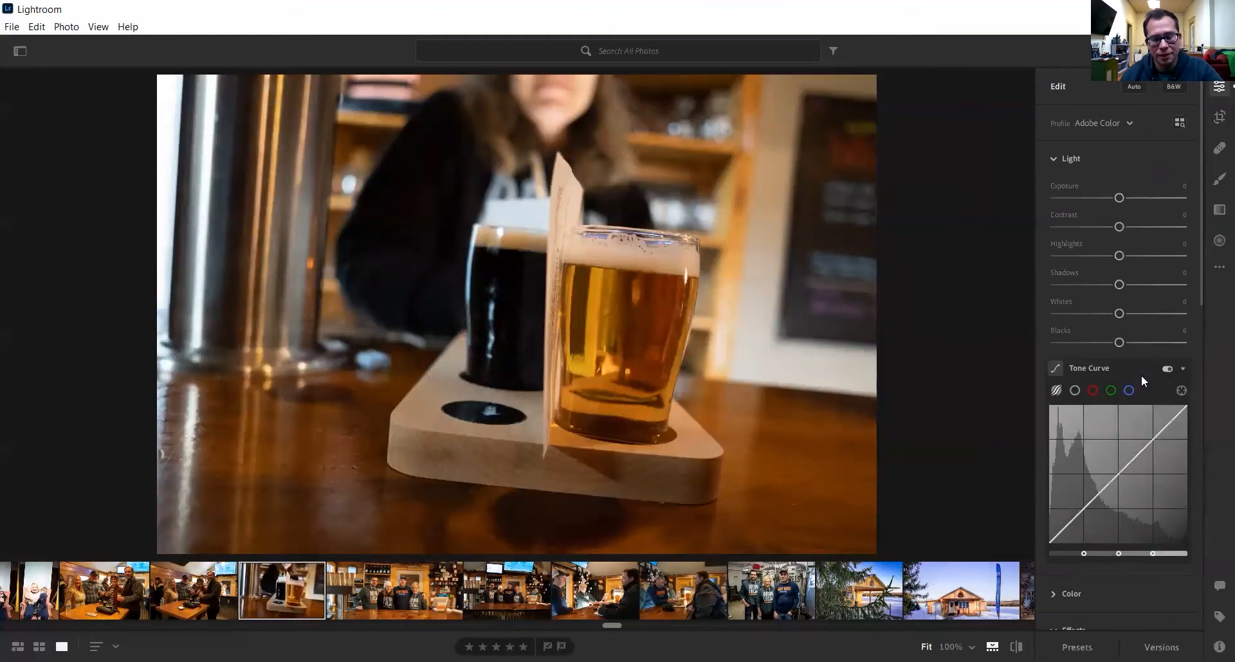
{"action": "key", "text": "ctrl+z"}
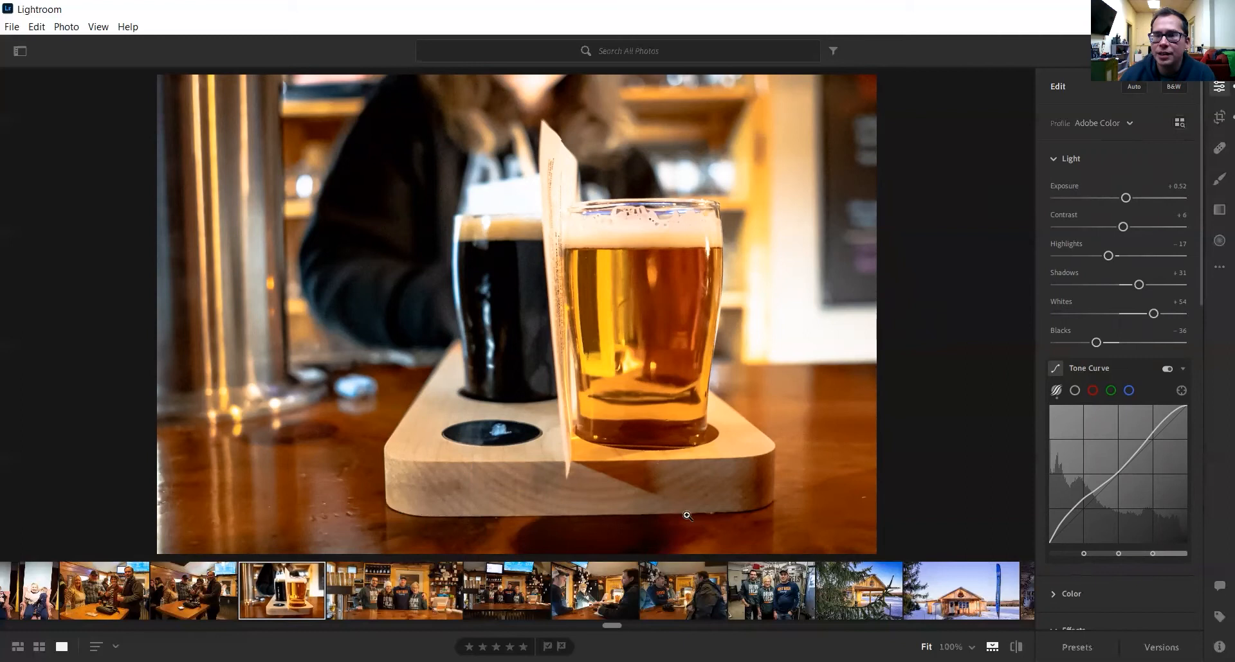
- Ease the Straighten angle from -6.65 to about -5.75
{"action": "left_click", "coordinate": [1218, 119]}
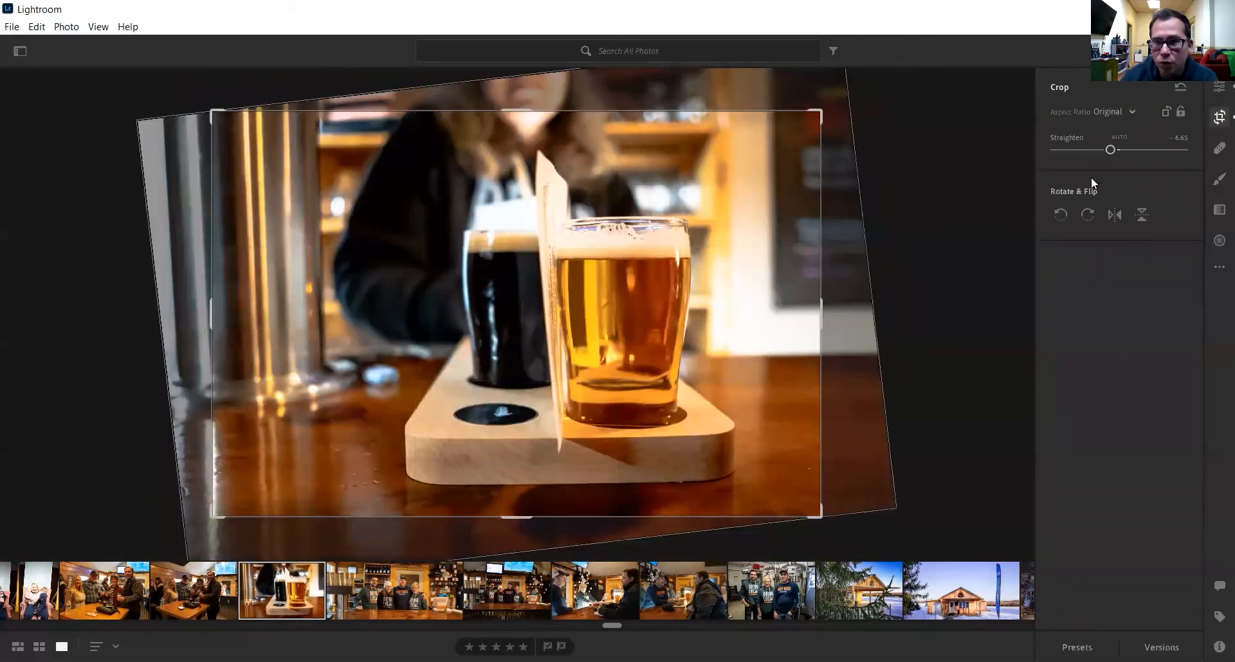
{"action": "left_click_drag", "start_coordinate": [1108, 152], "coordinate": [1112, 152]}
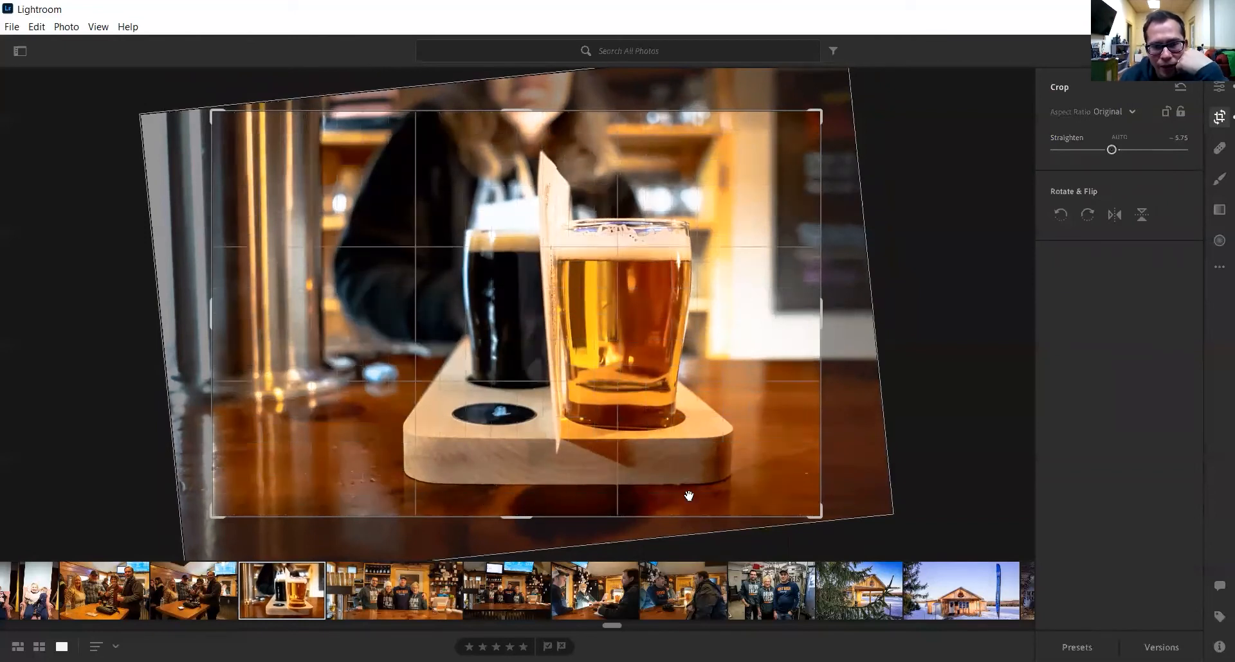
{"action": "left_click_drag", "start_coordinate": [1112, 151], "coordinate": [1111, 150]}
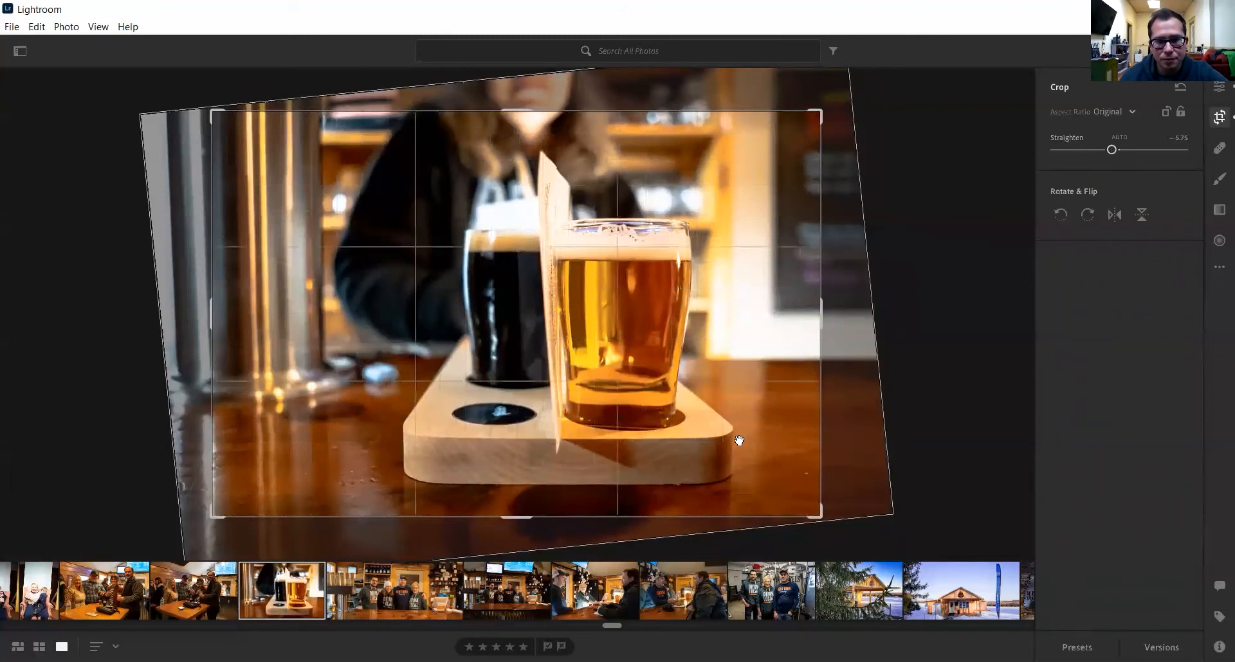
- Leave cropping and switch between Brush and Healing Brush, ending on Healing Brush
{"action": "left_click", "coordinate": [1218, 88]}
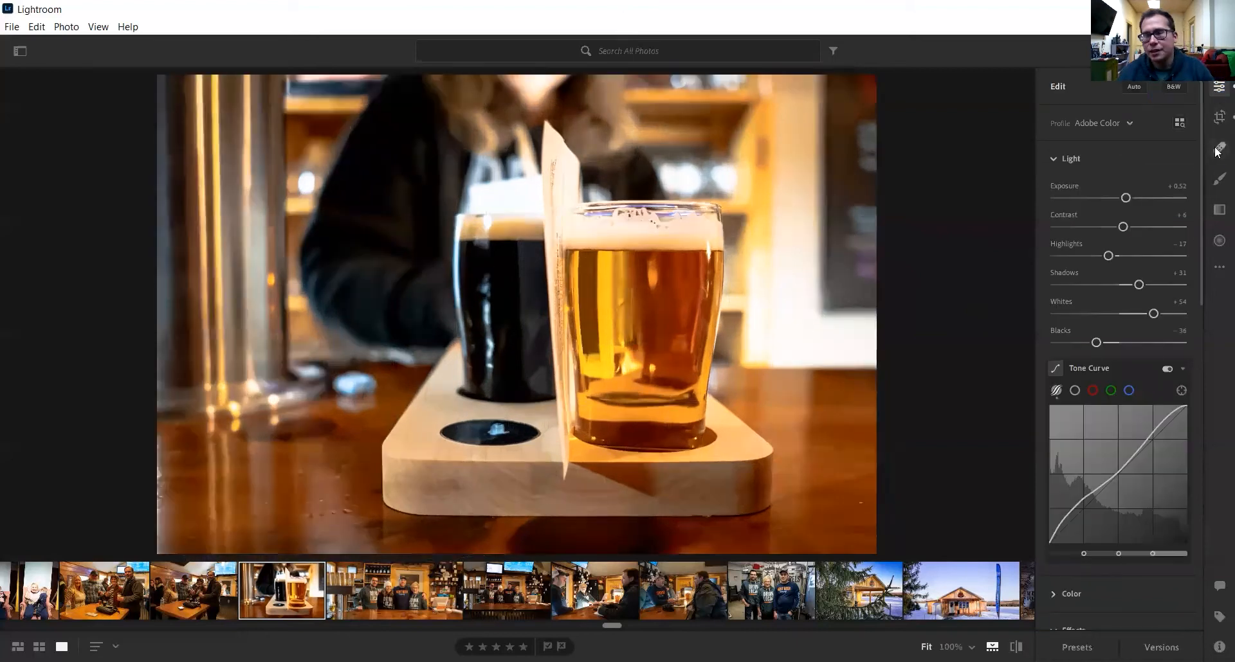
{"action": "left_click", "coordinate": [1219, 181]}
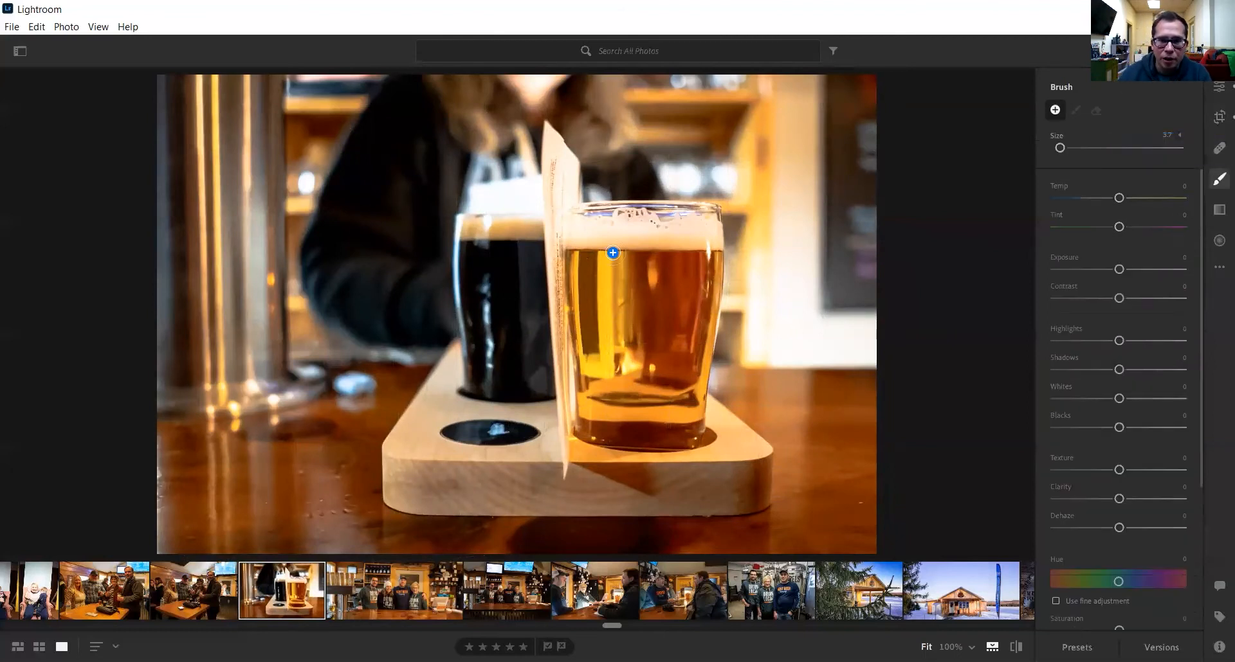
{"action": "left_click", "coordinate": [1218, 148]}
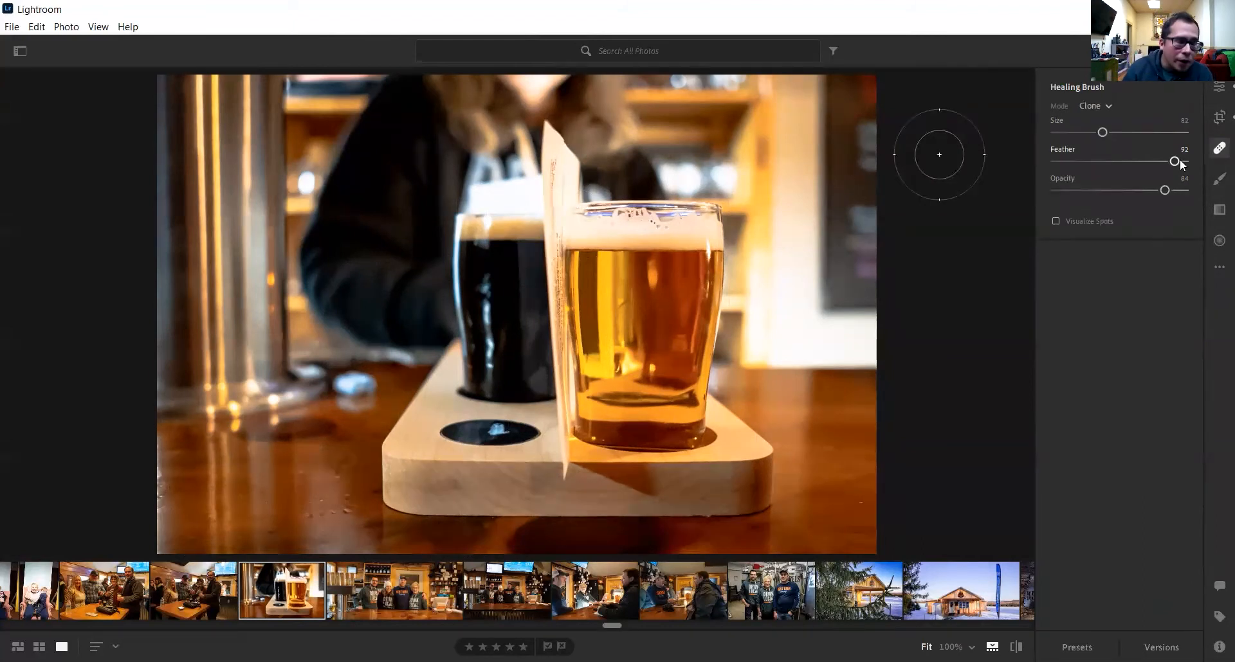
{"action": "left_click", "coordinate": [1217, 183]}
{"action": "left_click", "coordinate": [1220, 148]}
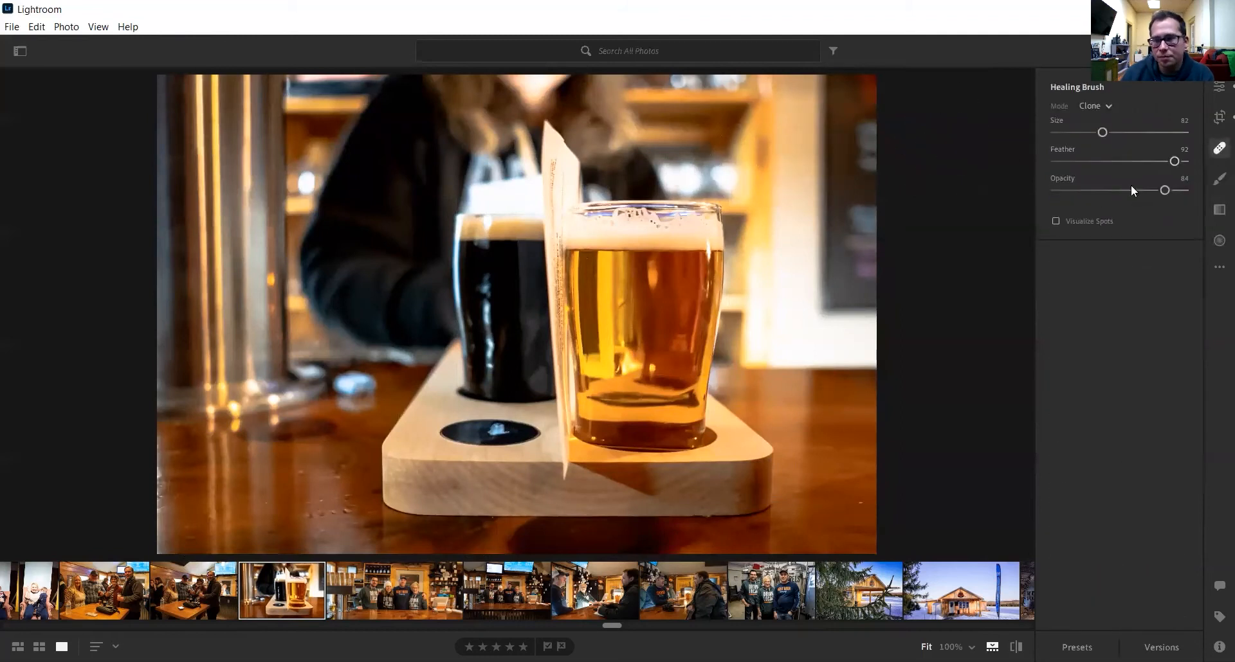
- Draw a linear gradient over the photo's left side with Exposure -4.00 and Contrast +98
{"action": "left_click", "coordinate": [1217, 220]}
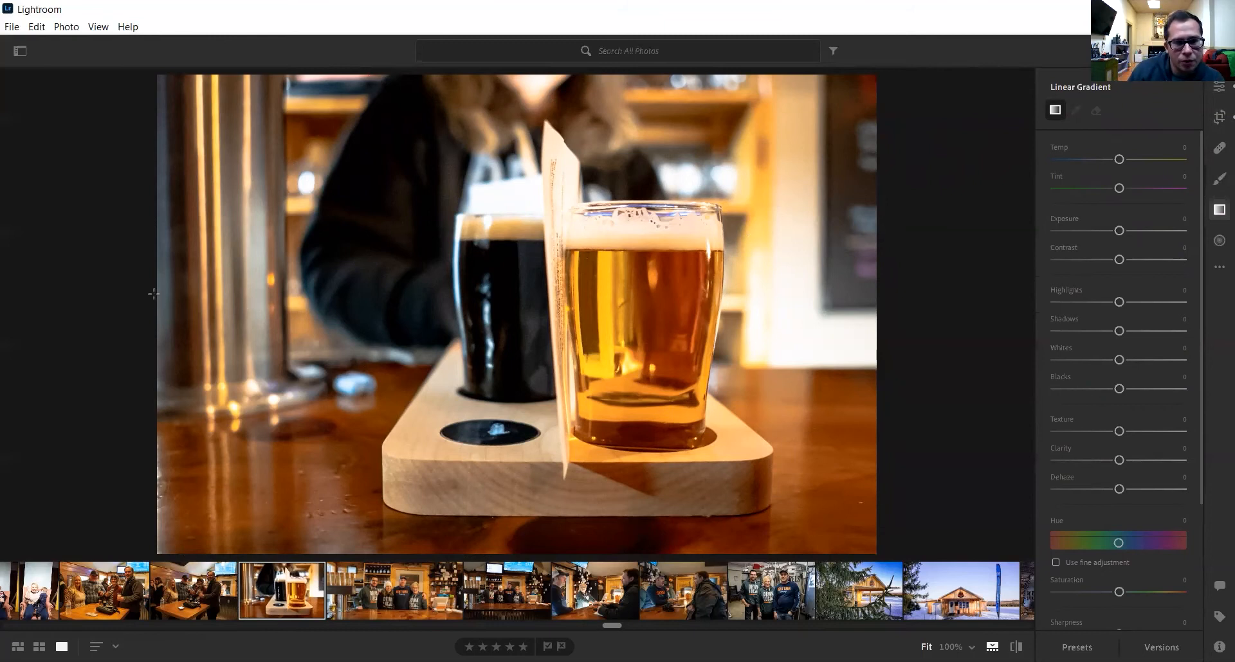
{"action": "mouse_move", "coordinate": [155, 294]}
{"action": "left_mouse_down"}
{"action": "mouse_move", "coordinate": [582, 283]}
{"action": "mouse_move", "coordinate": [566, 295]}
{"action": "left_mouse_up"}
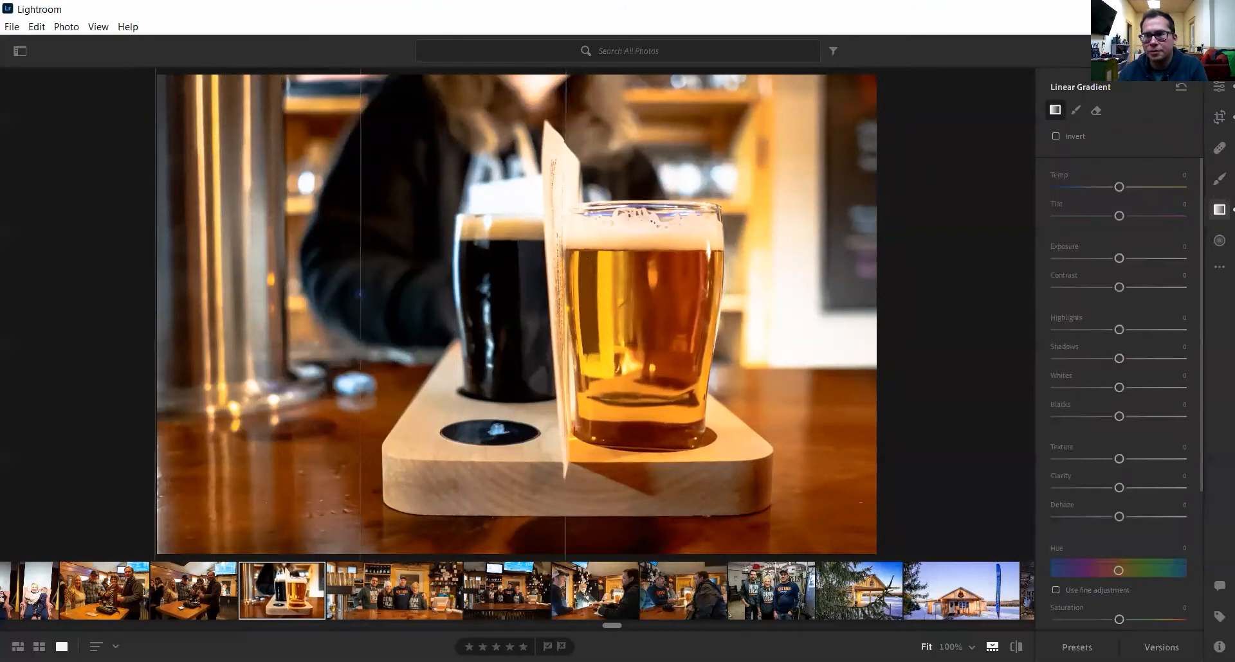
{"action": "left_click_drag", "start_coordinate": [1119, 259], "coordinate": [1041, 271]}
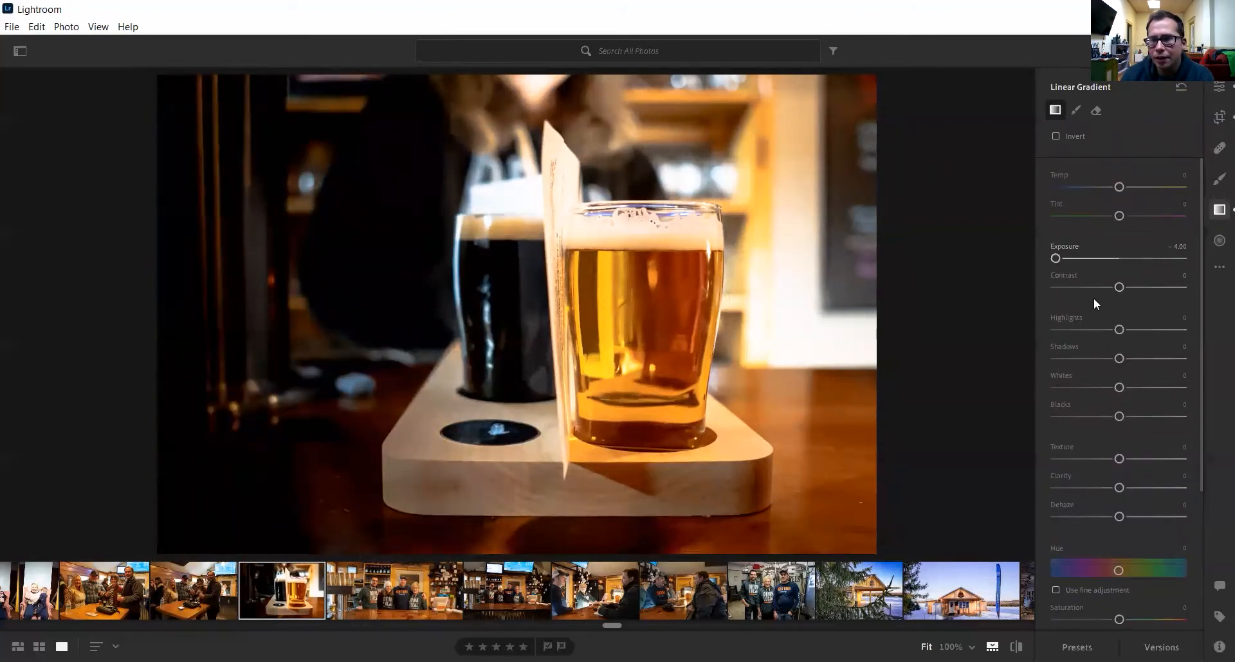
{"action": "left_click_drag", "start_coordinate": [1136, 288], "coordinate": [1181, 287]}
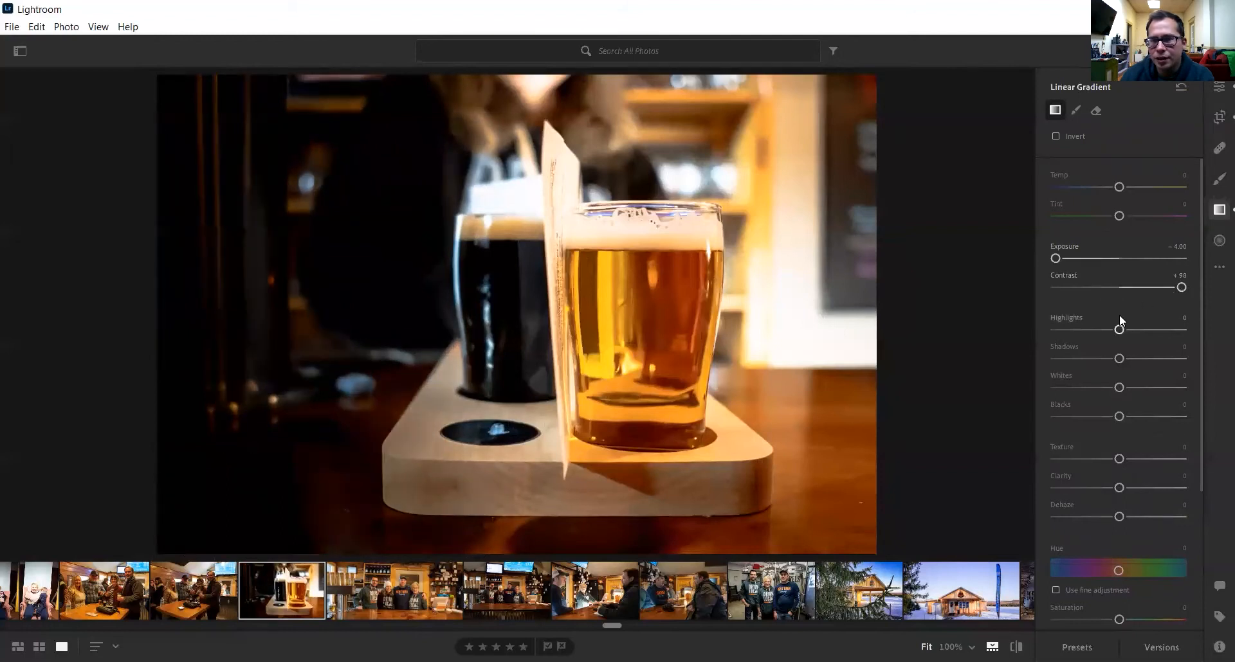
- Drop the gradient's Highlights, Shadows, Whites and Blacks to -100, widening it toward the glasses
{"action": "left_click_drag", "start_coordinate": [1124, 330], "coordinate": [1023, 341]}
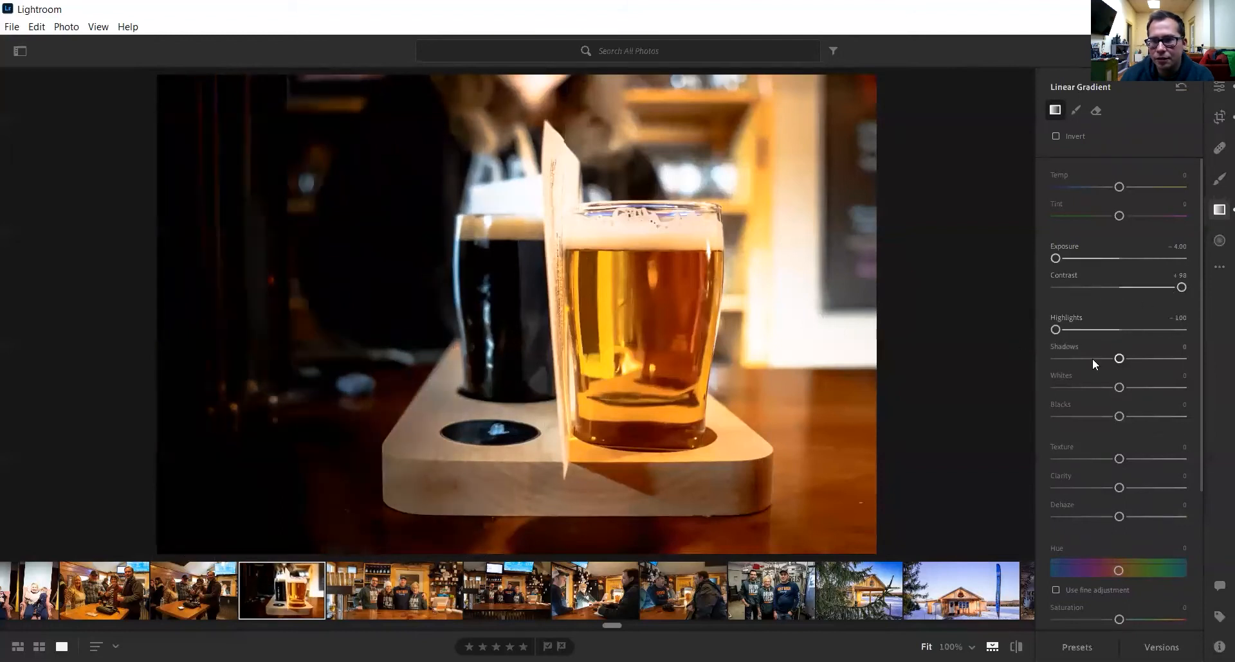
{"action": "left_click_drag", "start_coordinate": [1120, 359], "coordinate": [1027, 377]}
{"action": "left_click_drag", "start_coordinate": [1120, 388], "coordinate": [997, 400]}
{"action": "left_click_drag", "start_coordinate": [1119, 417], "coordinate": [1026, 426]}
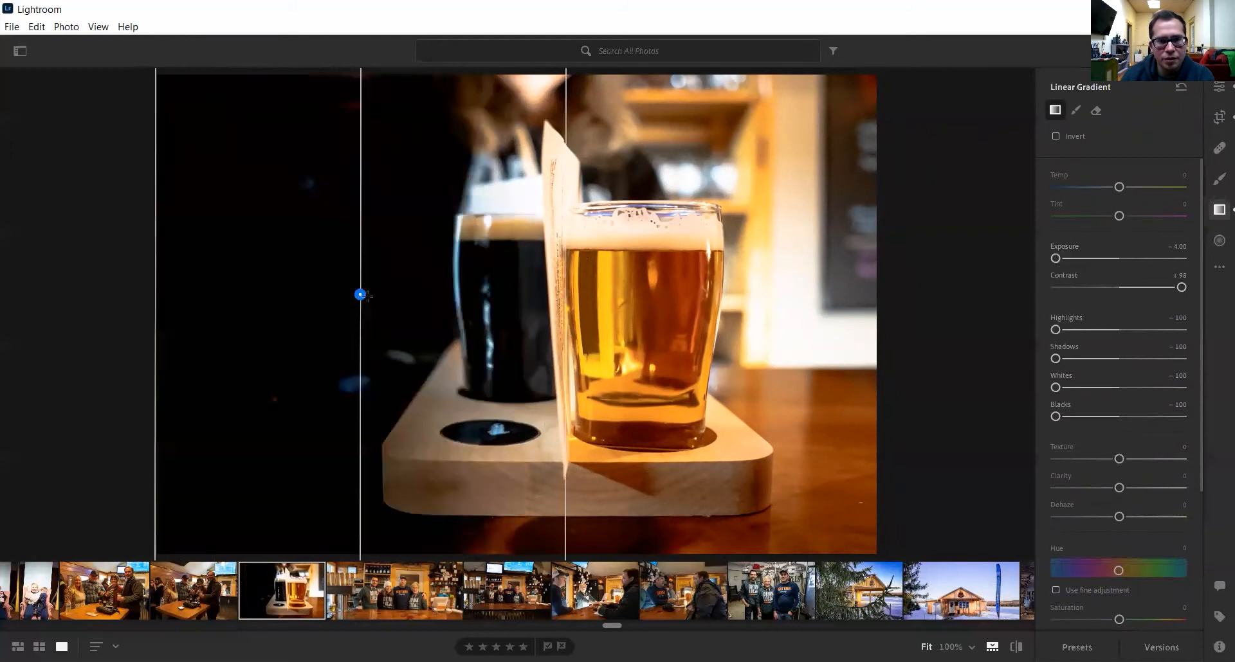
{"action": "mouse_move", "coordinate": [364, 295]}
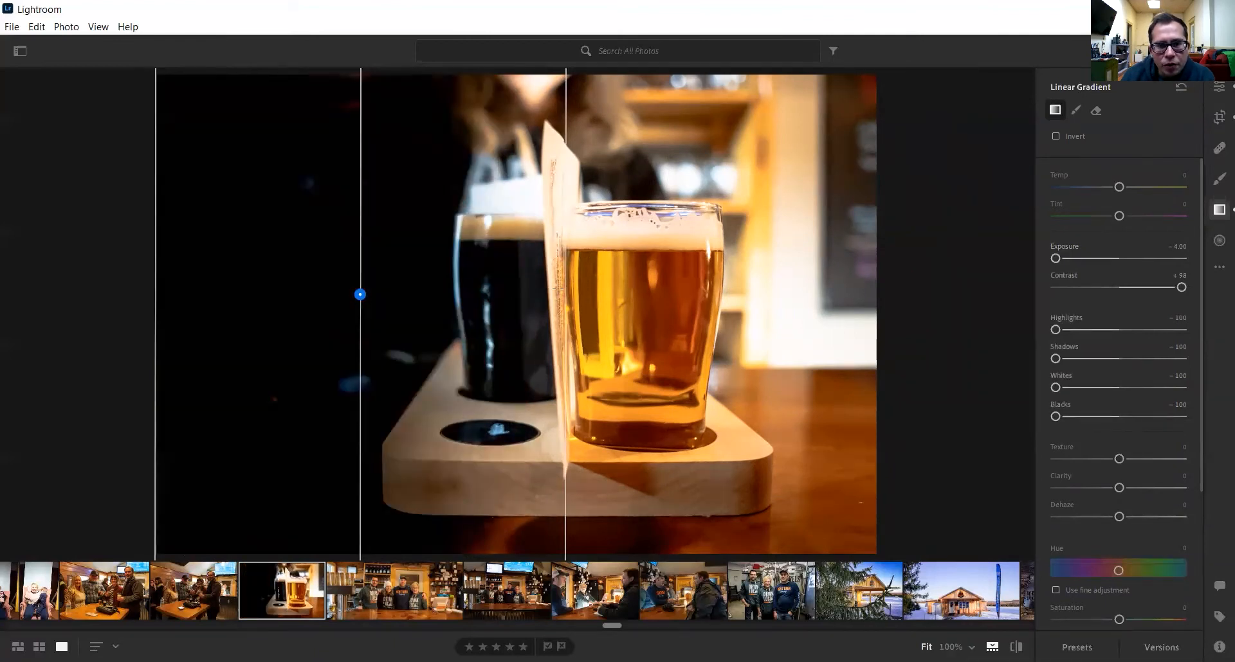
{"action": "left_click_drag", "start_coordinate": [561, 289], "coordinate": [735, 296]}
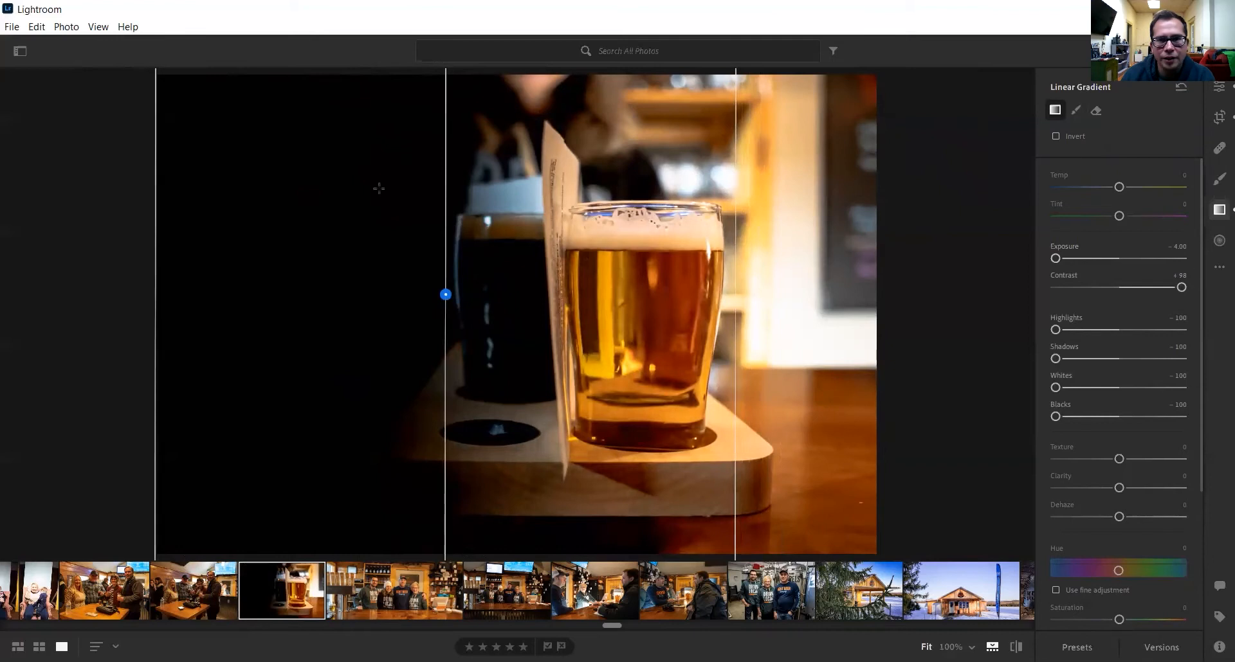
{"action": "left_click", "coordinate": [1218, 88]}
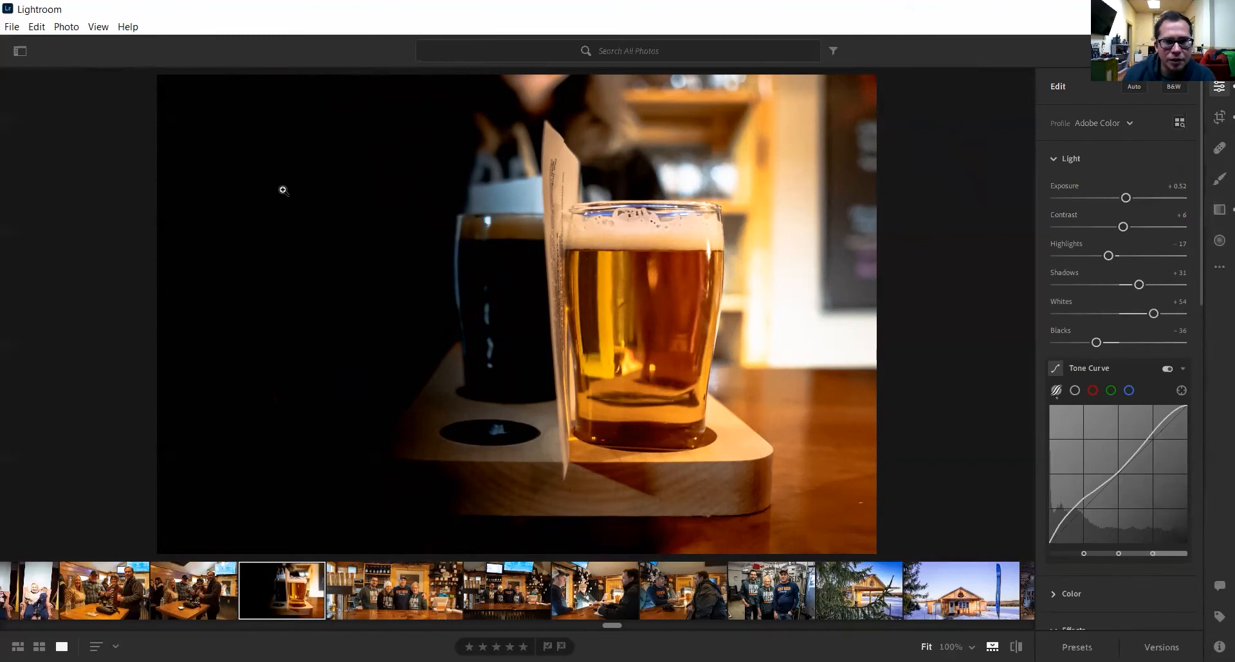
{"action": "scroll", "coordinate": [1119, 586], "scroll_direction": "down", "scroll_amount": 5}
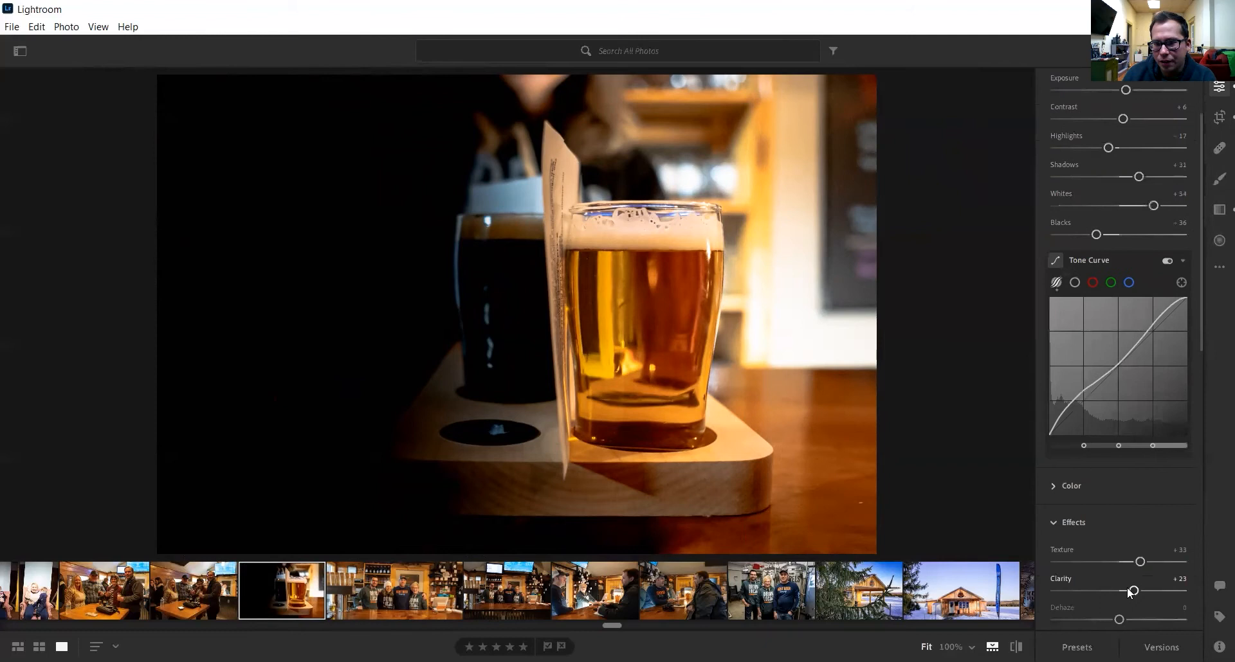
{"action": "scroll", "coordinate": [1127, 588], "scroll_direction": "down", "scroll_amount": 7}
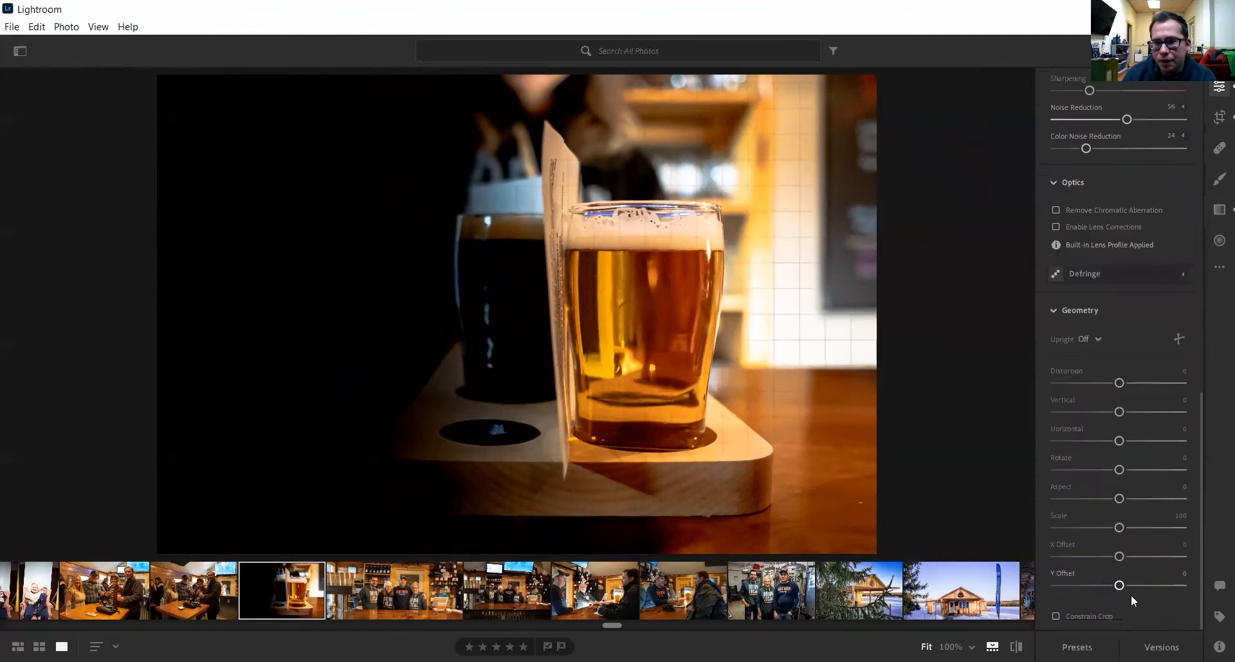
{"action": "scroll", "coordinate": [1173, 538], "scroll_direction": "up", "scroll_amount": 12}
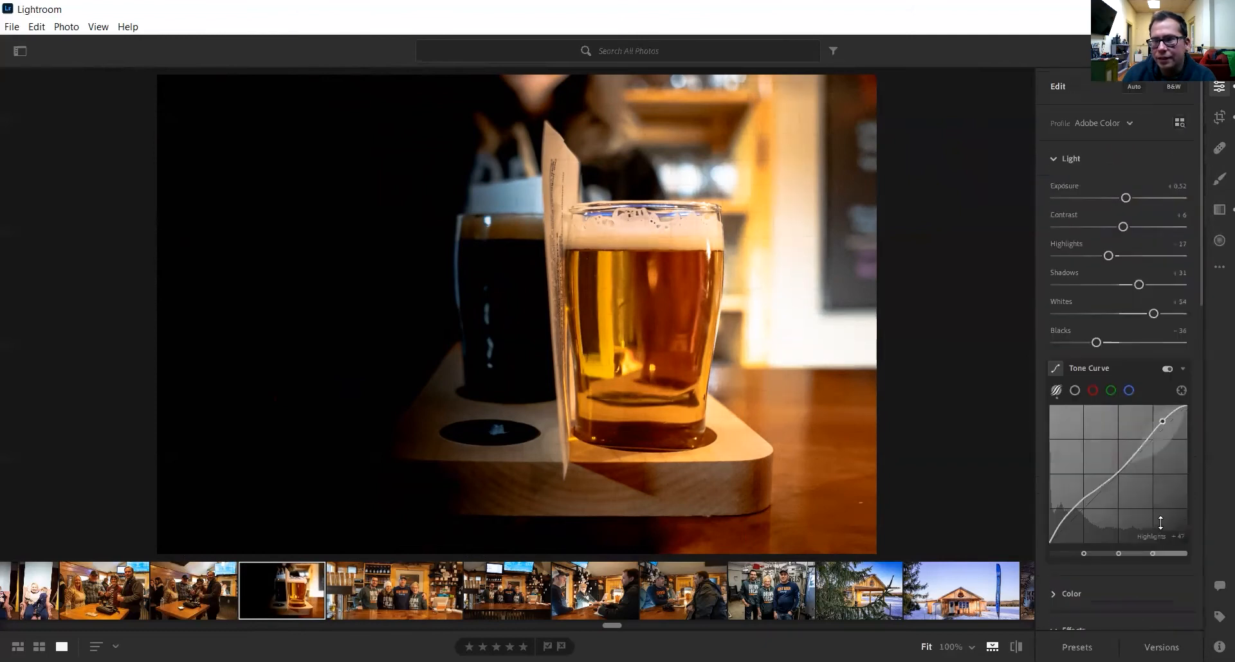
{"action": "left_click", "coordinate": [1219, 241]}
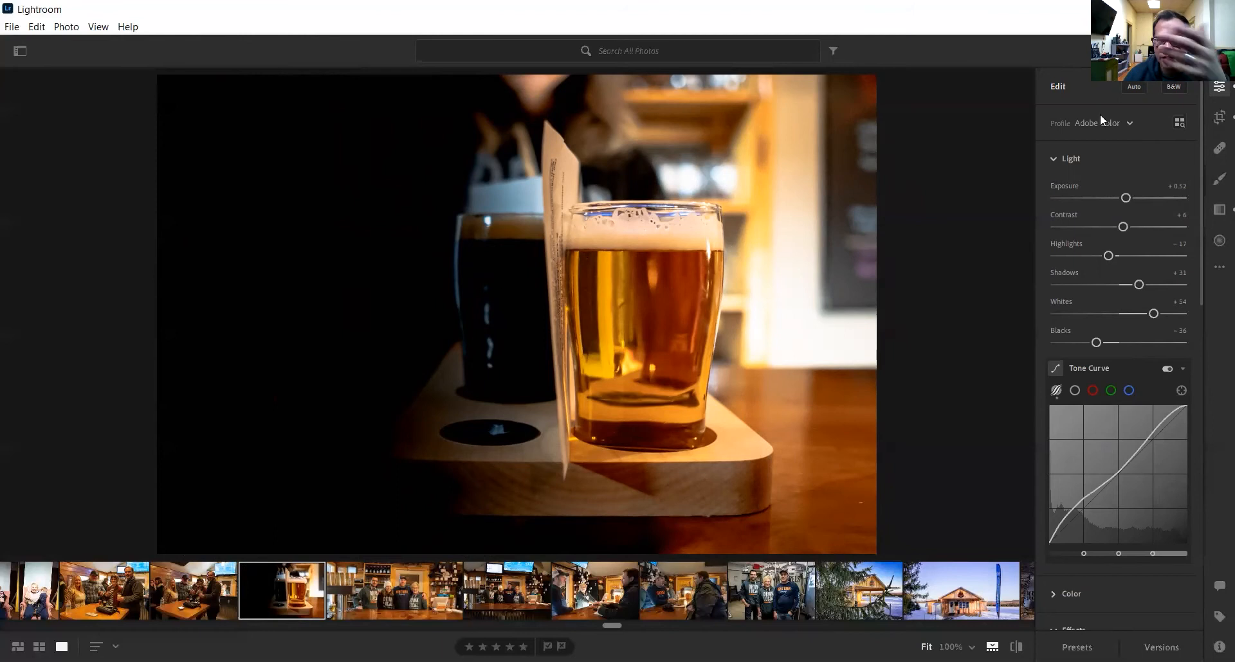
- Reframe the -5.75 straightened crop so the beer glasses sit further right
{"action": "left_click", "coordinate": [1219, 118]}
{"action": "left_click_drag", "start_coordinate": [669, 261], "coordinate": [518, 235]}
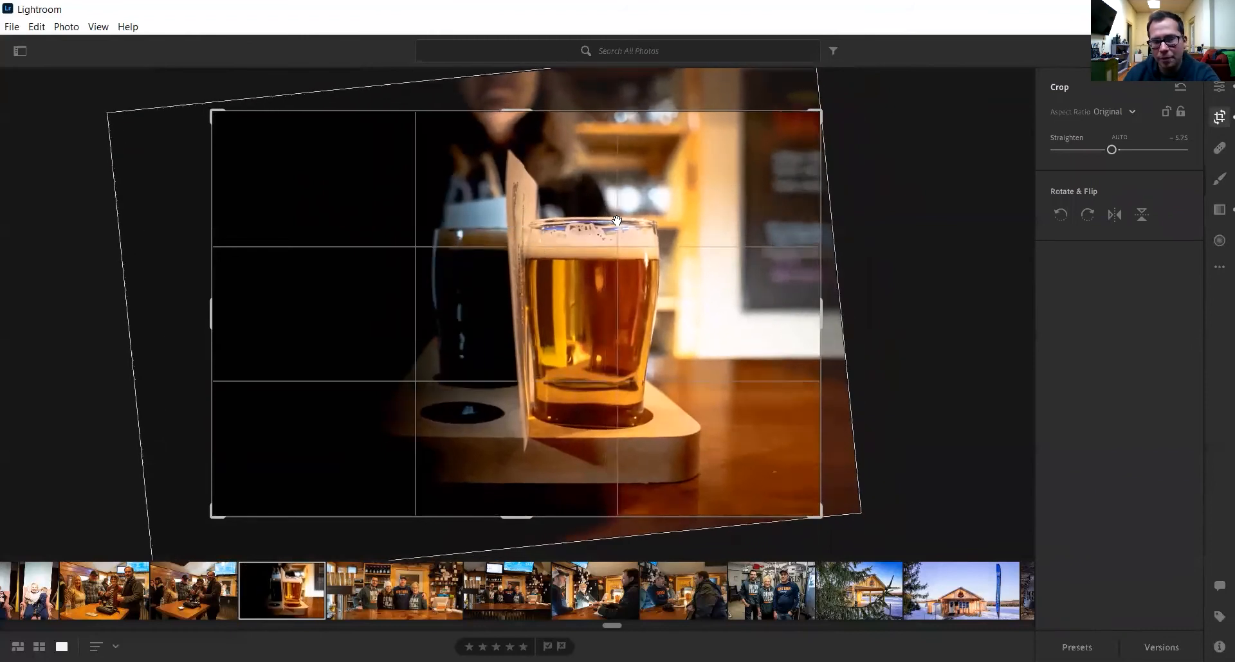
{"action": "key", "text": "e"}
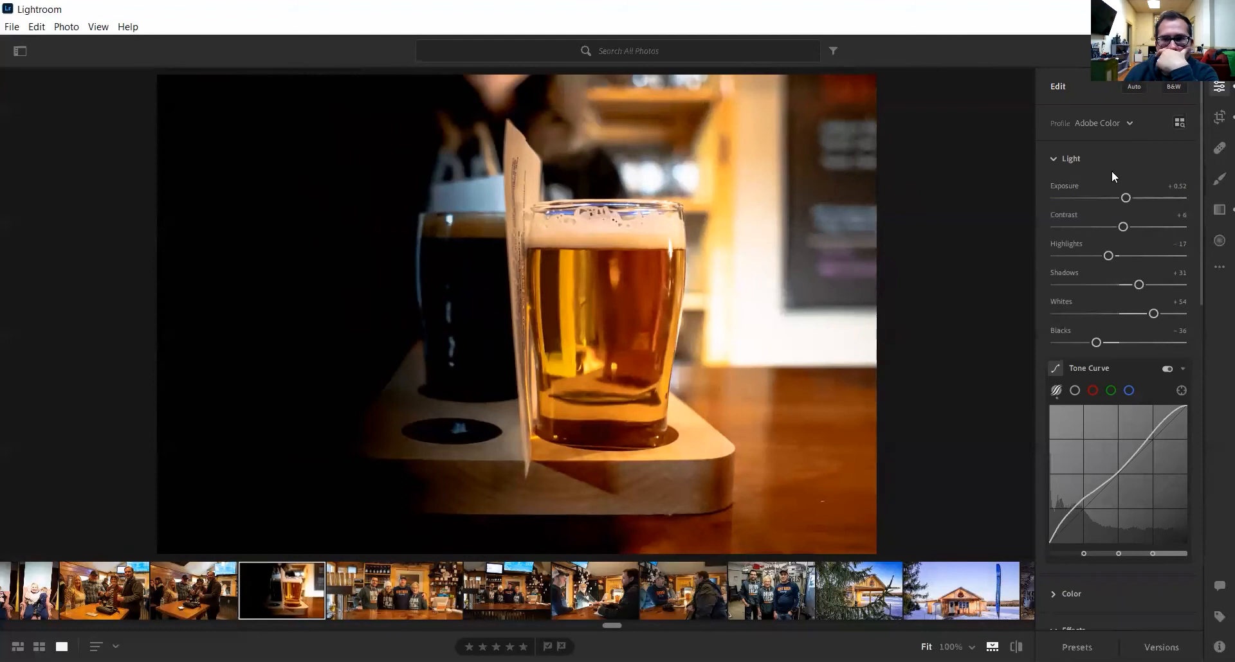
{"action": "left_click", "coordinate": [1218, 119]}
{"action": "left_click_drag", "start_coordinate": [633, 278], "coordinate": [699, 286]}
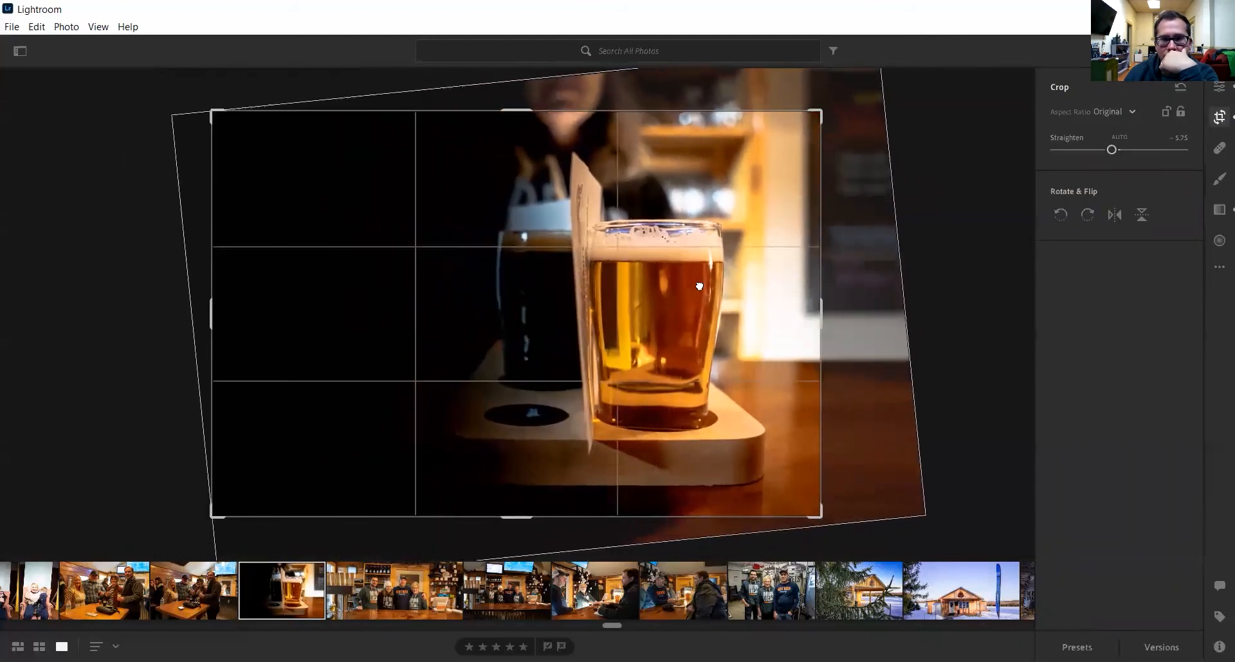
{"action": "key", "text": "Return"}
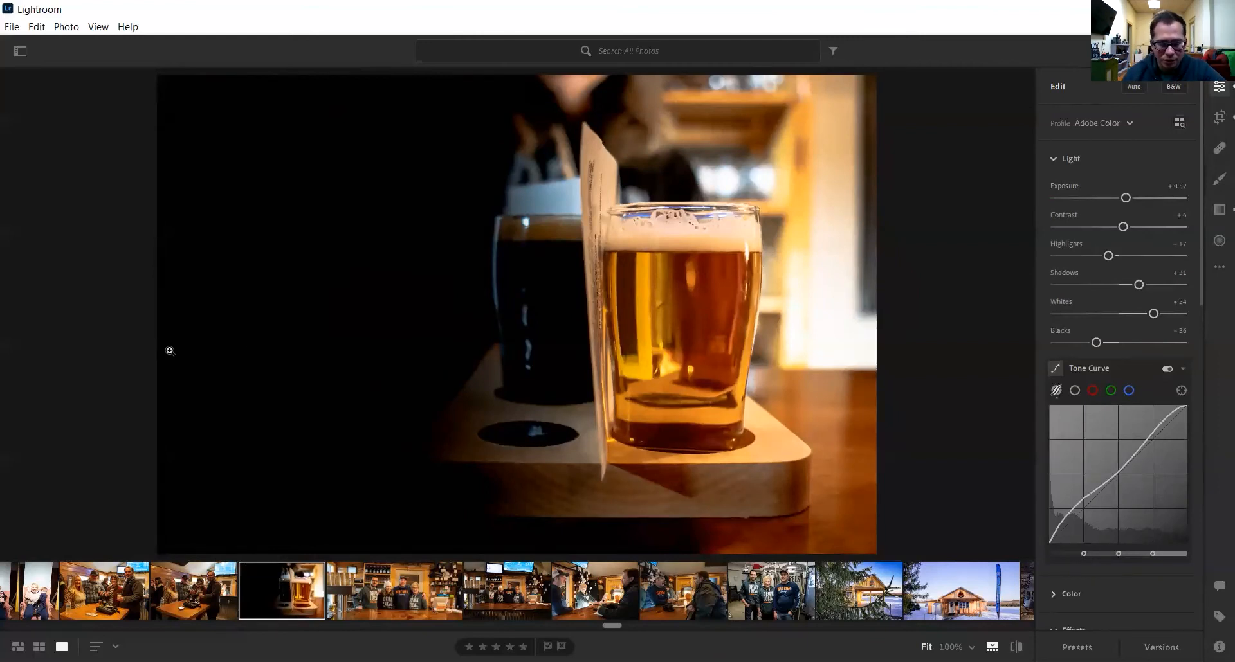
- Undo the last Blacks and Exposure adjustments with Ctrl+Z
{"action": "key", "text": "ctrl+z"}
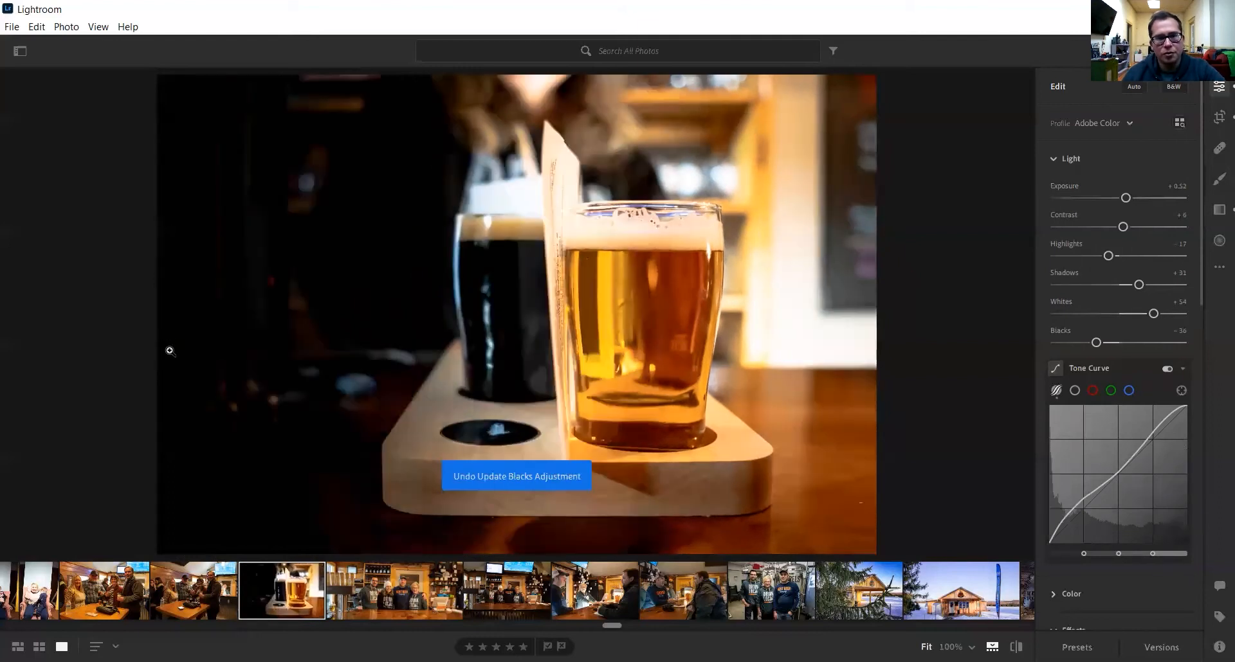
{"action": "key", "text": "ctrl+z"}
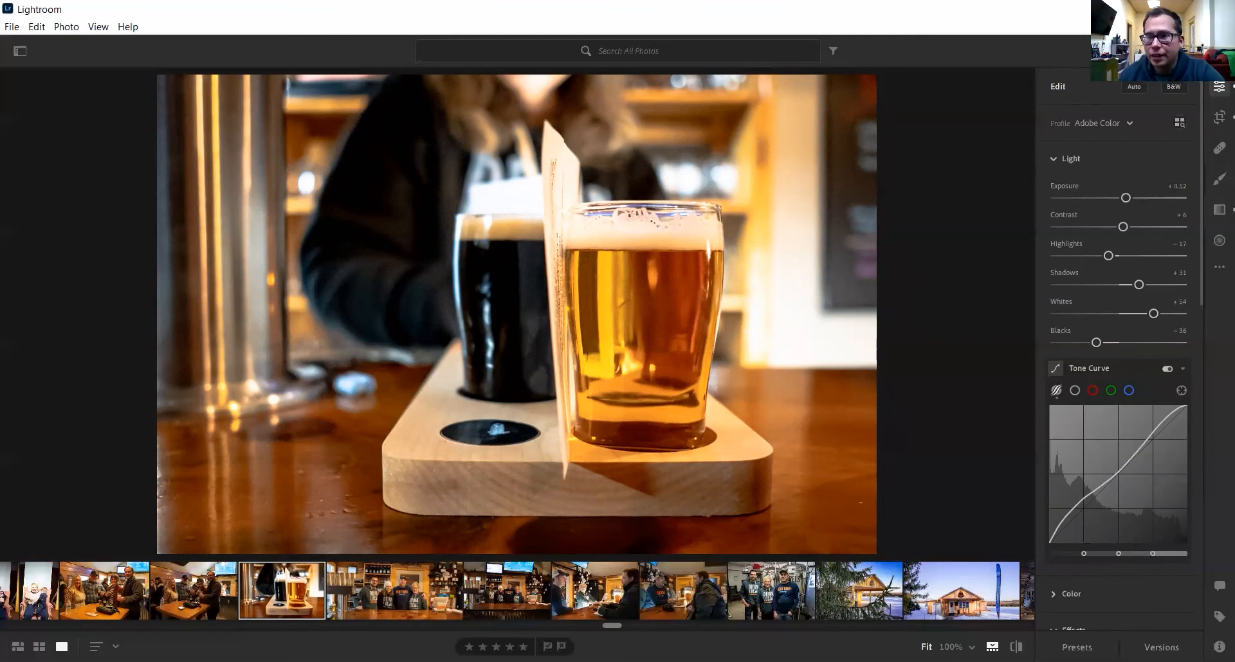
- Try a top linear gradient at Exposure -1.56, then undo it completely
{"action": "left_click", "coordinate": [1217, 214]}
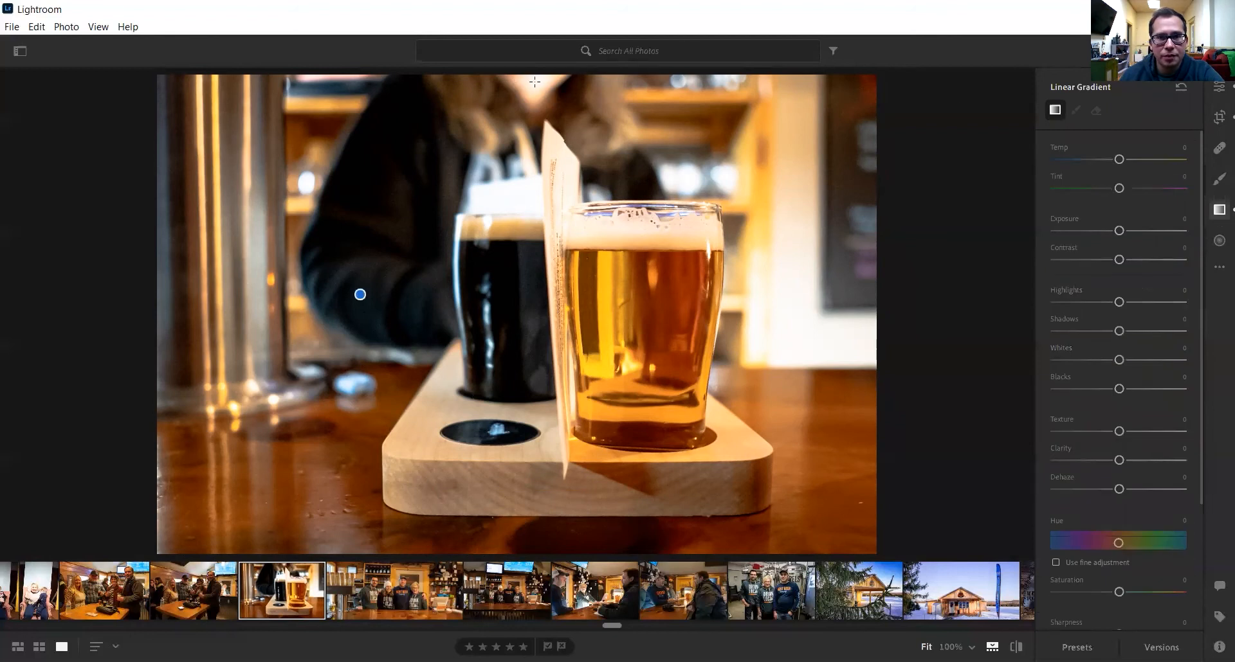
{"action": "left_click_drag", "start_coordinate": [527, 86], "coordinate": [529, 218]}
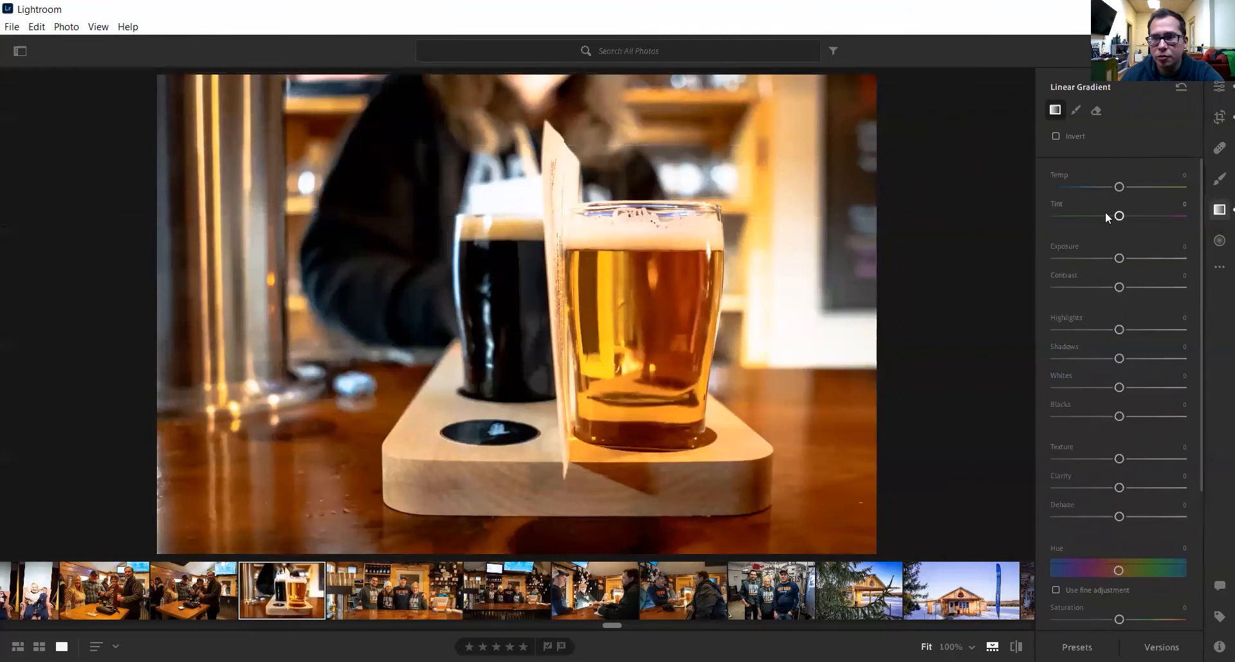
{"action": "mouse_move", "coordinate": [1119, 259]}
{"action": "left_mouse_down"}
{"action": "mouse_move", "coordinate": [1081, 258]}
{"action": "mouse_move", "coordinate": [1094, 259]}
{"action": "left_mouse_up"}
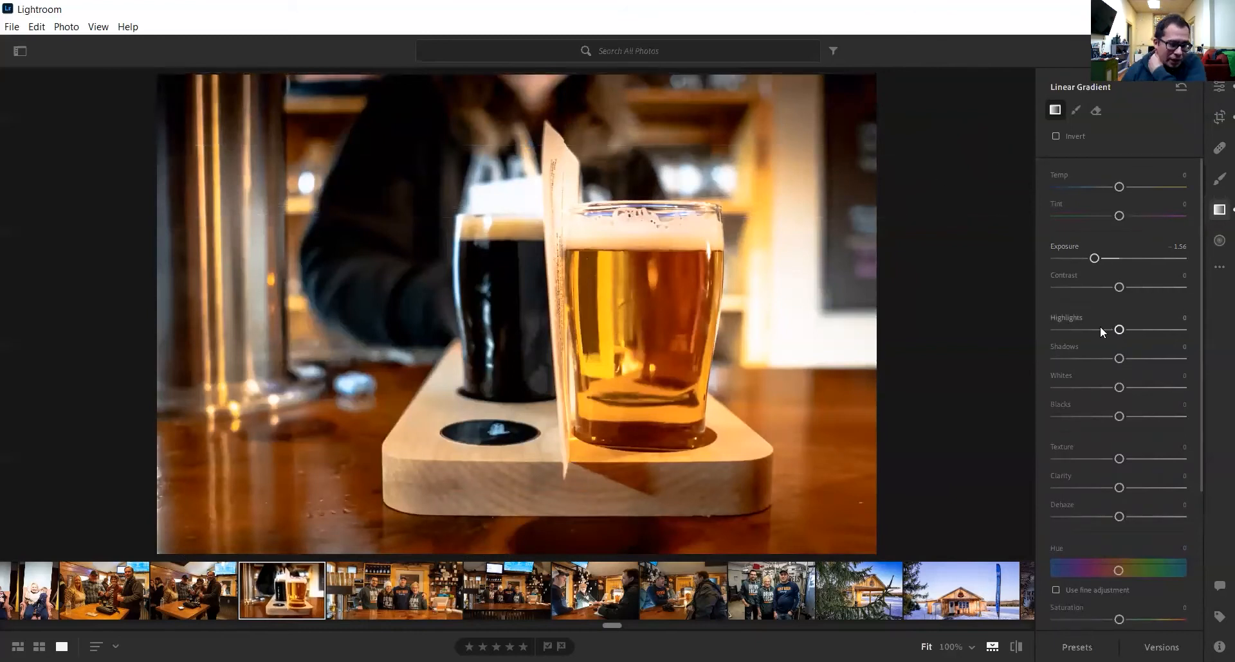
{"action": "key", "text": "ctrl+z"}
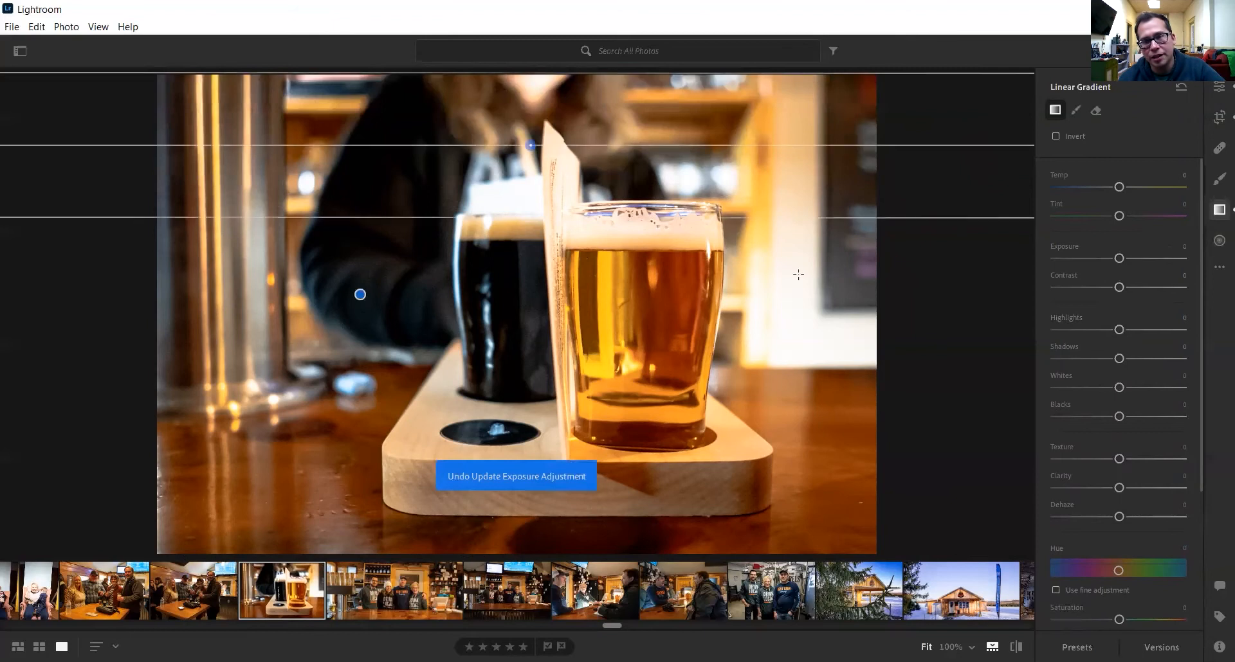
{"action": "key", "text": "ctrl+z"}
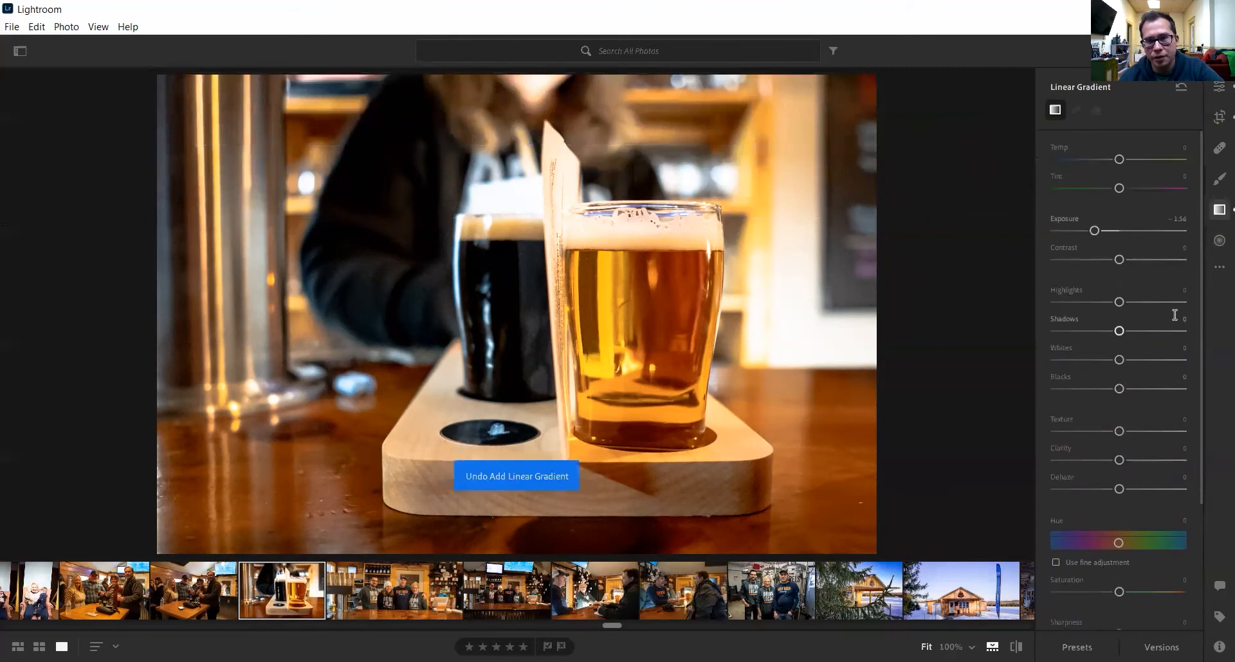
- Toggle the Radial Gradient settings, check the extra options menu, and return to the Edit adjustments
{"action": "left_click", "coordinate": [1217, 242]}
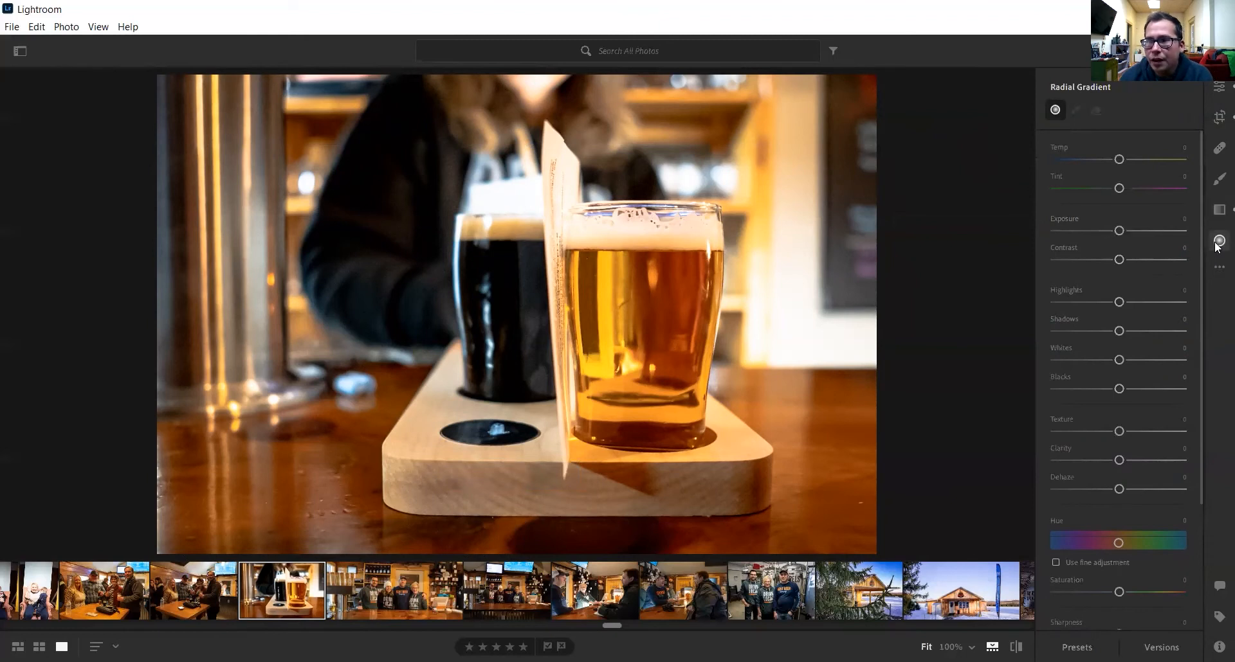
{"action": "left_click", "coordinate": [1218, 243]}
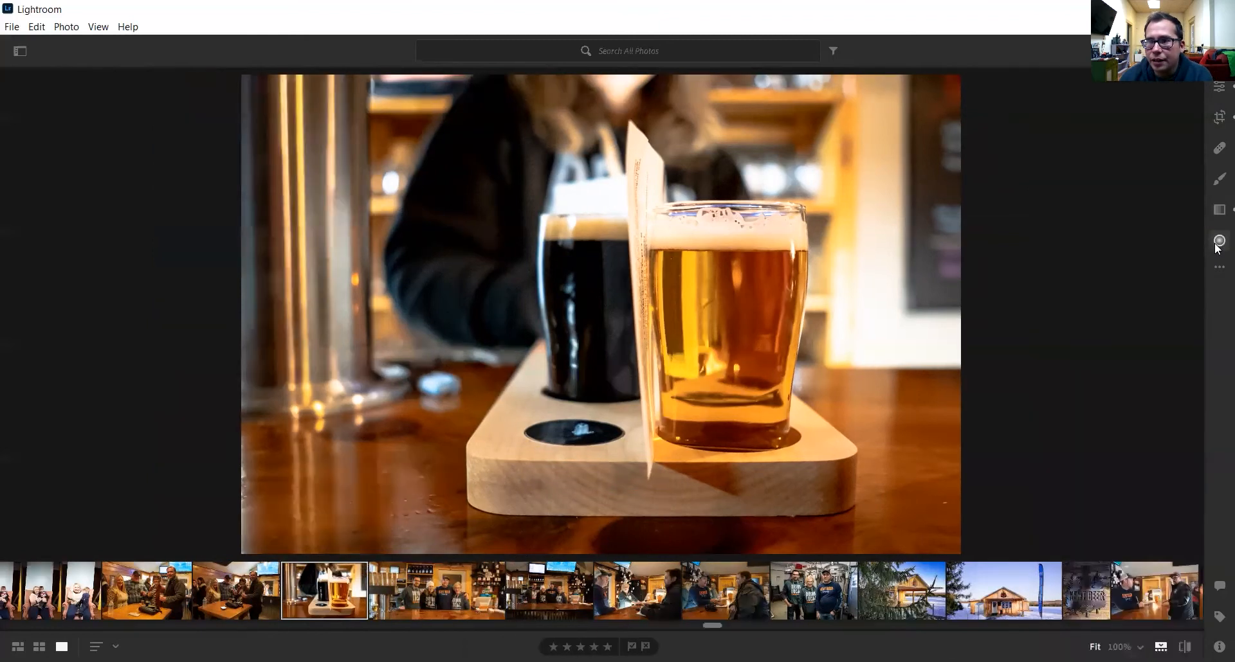
{"action": "left_click", "coordinate": [1217, 243]}
{"action": "left_click", "coordinate": [1218, 243]}
{"action": "left_click", "coordinate": [1217, 244]}
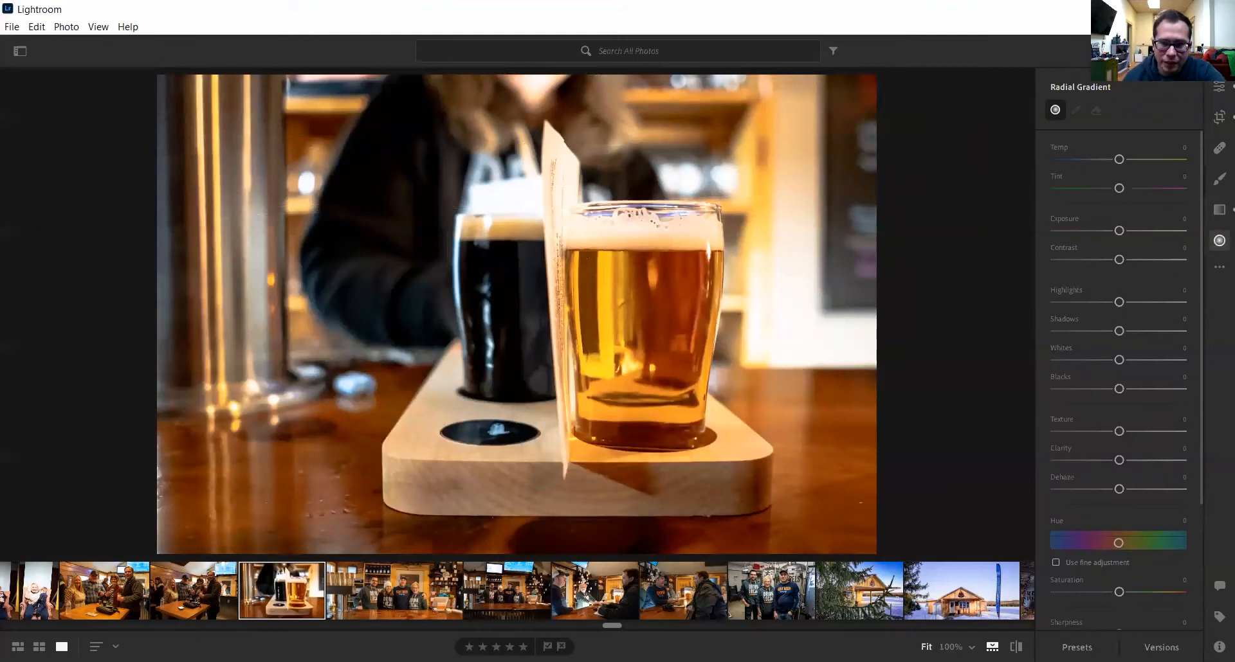
{"action": "left_click", "coordinate": [1215, 269]}
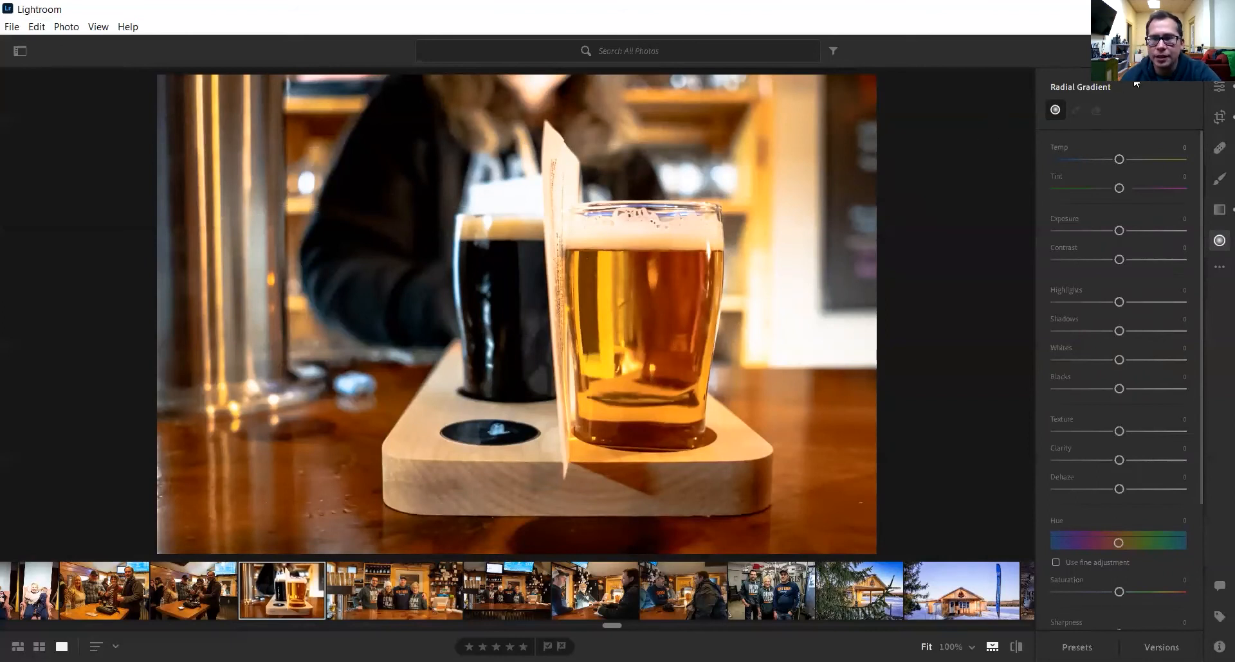
{"action": "left_click", "coordinate": [1216, 88]}
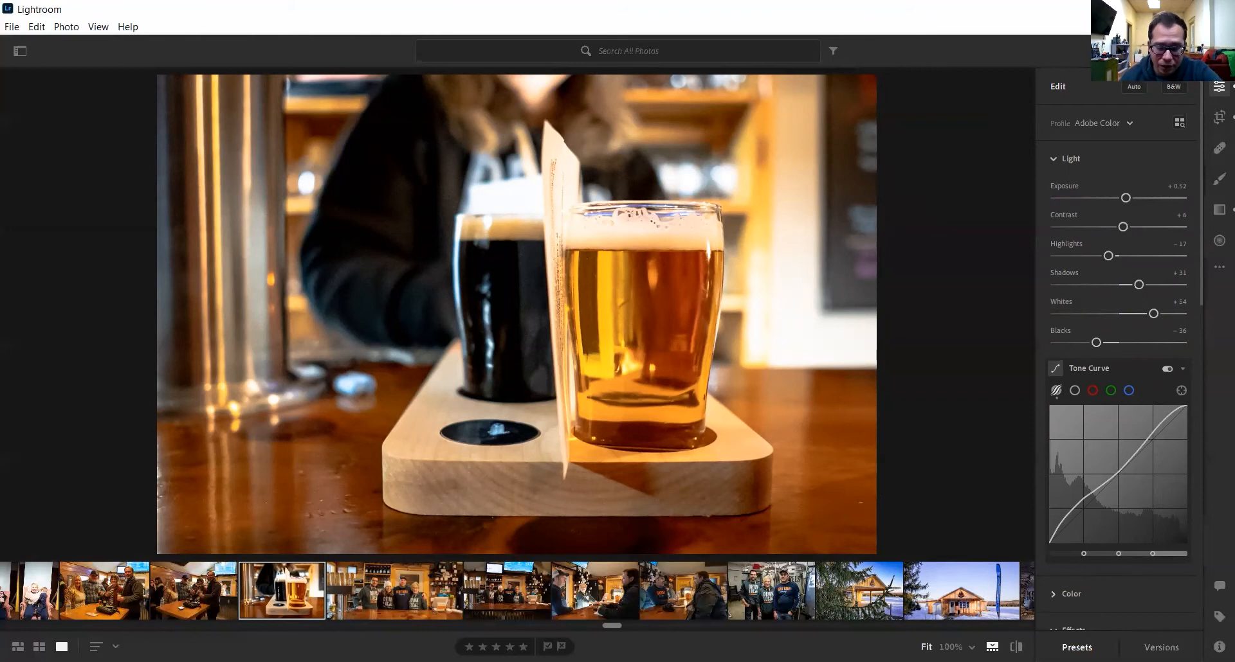
{"action": "left_click", "coordinate": [1077, 647]}
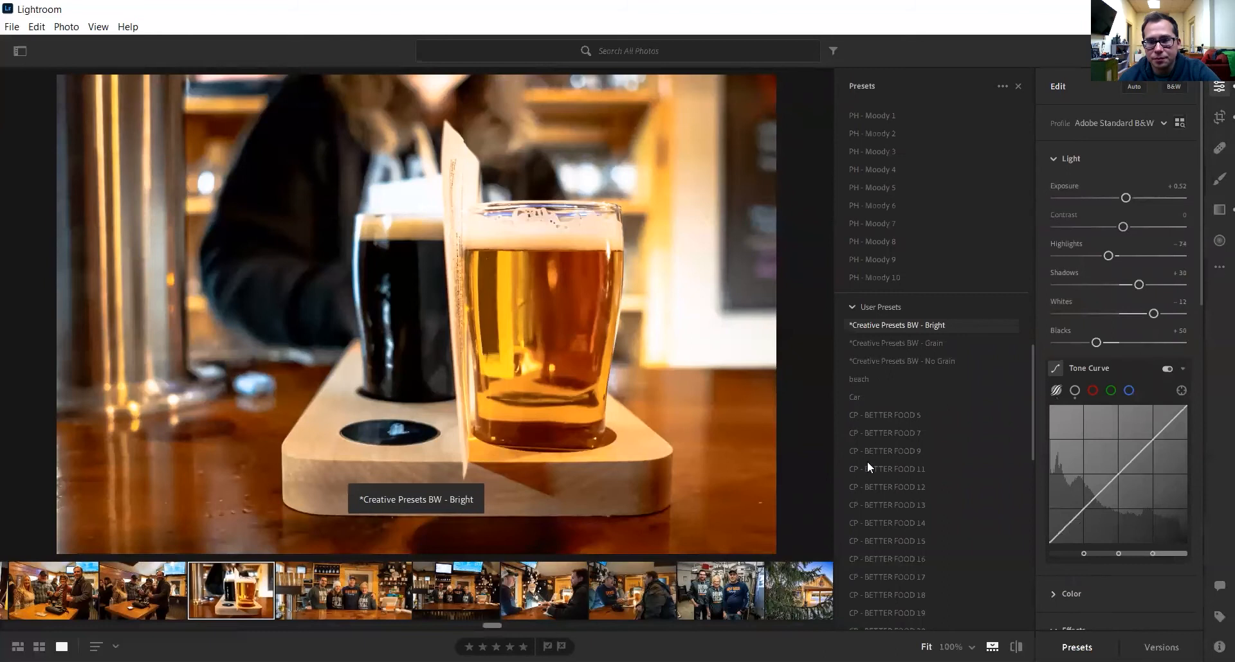
{"action": "scroll", "coordinate": [868, 466], "scroll_direction": "up", "scroll_amount": 10}
{"action": "scroll", "coordinate": [881, 450], "scroll_direction": "up", "scroll_amount": 6}
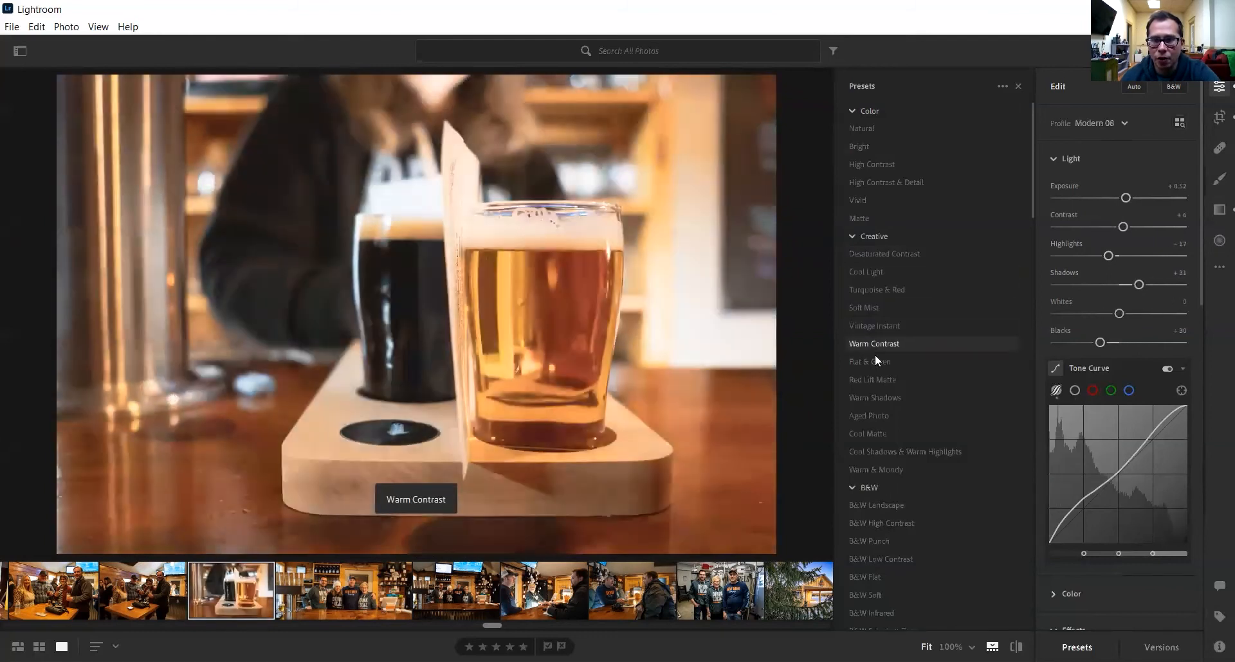
{"action": "scroll", "coordinate": [875, 457], "scroll_direction": "down", "scroll_amount": 2}
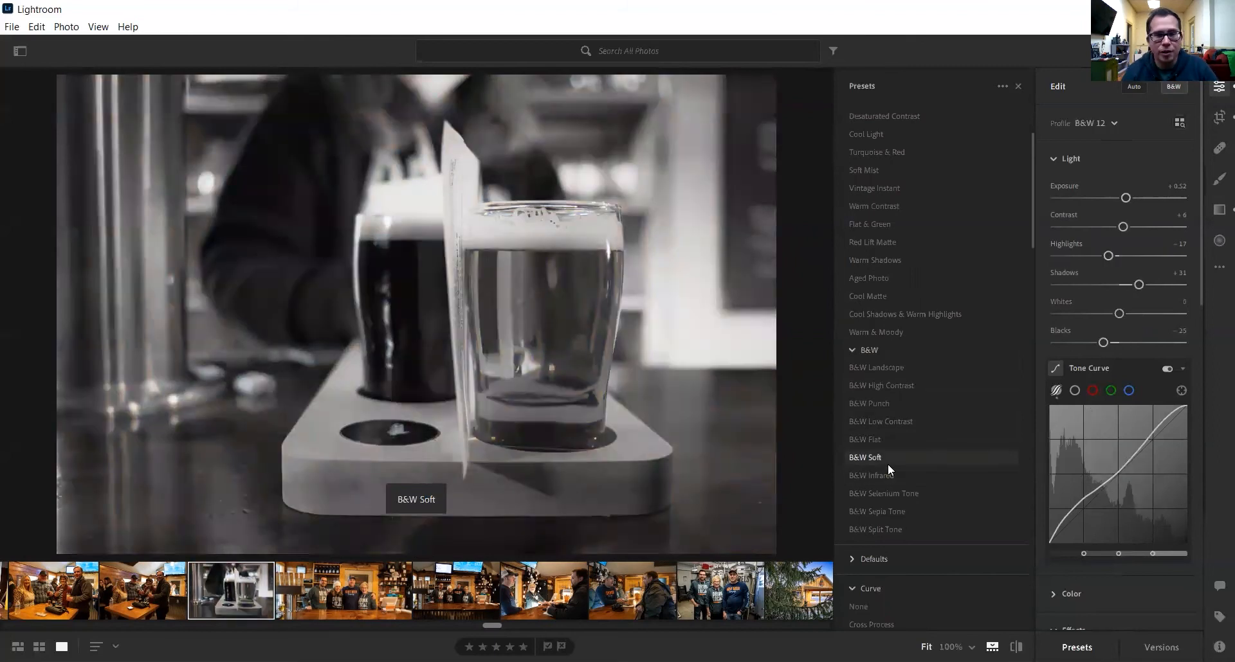
{"action": "scroll", "coordinate": [888, 465], "scroll_direction": "down", "scroll_amount": 2}
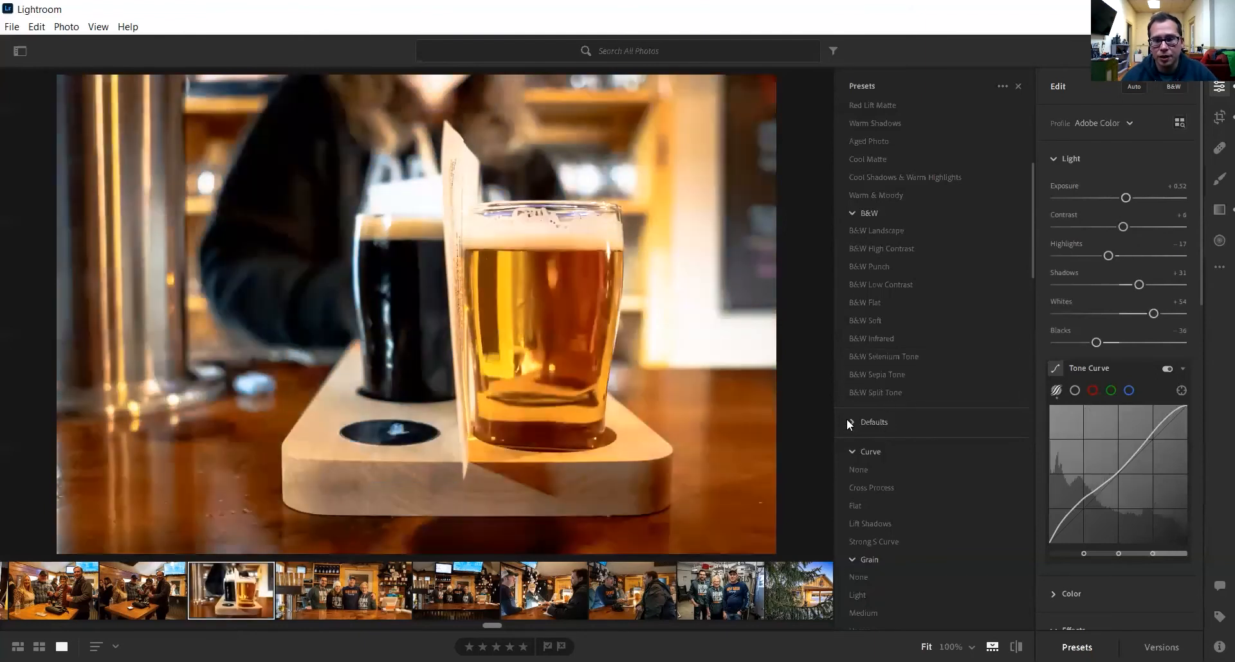
{"action": "left_click", "coordinate": [852, 422]}
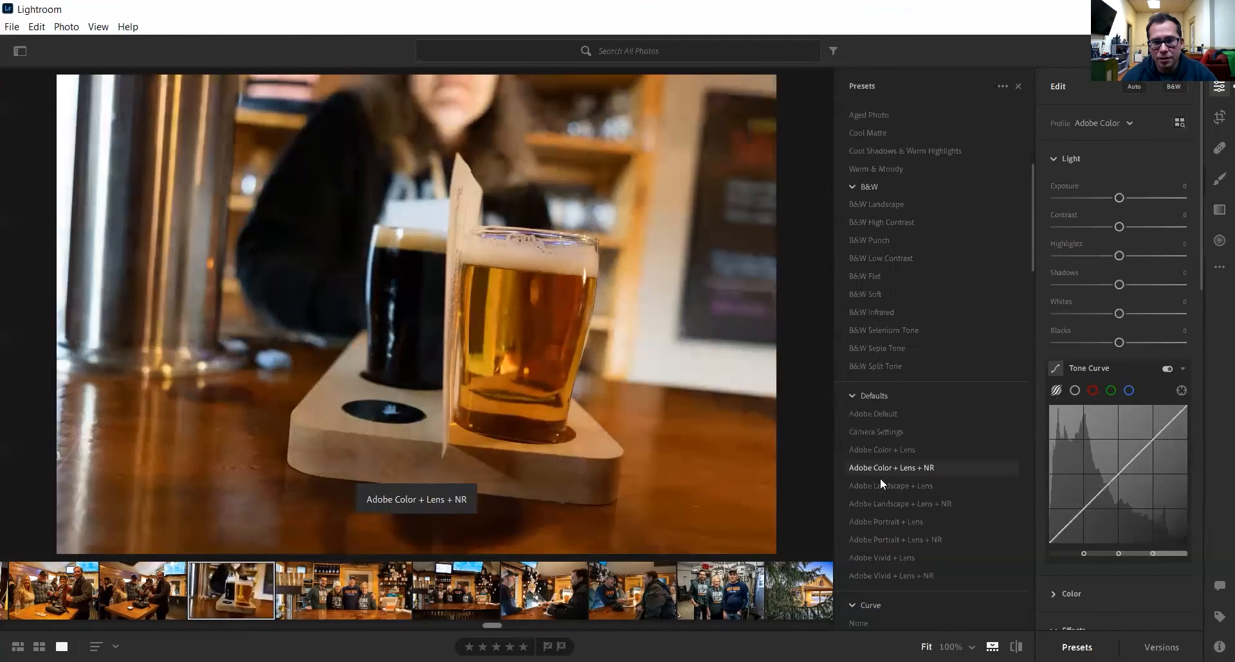
{"action": "scroll", "coordinate": [908, 499], "scroll_direction": "down", "scroll_amount": 5}
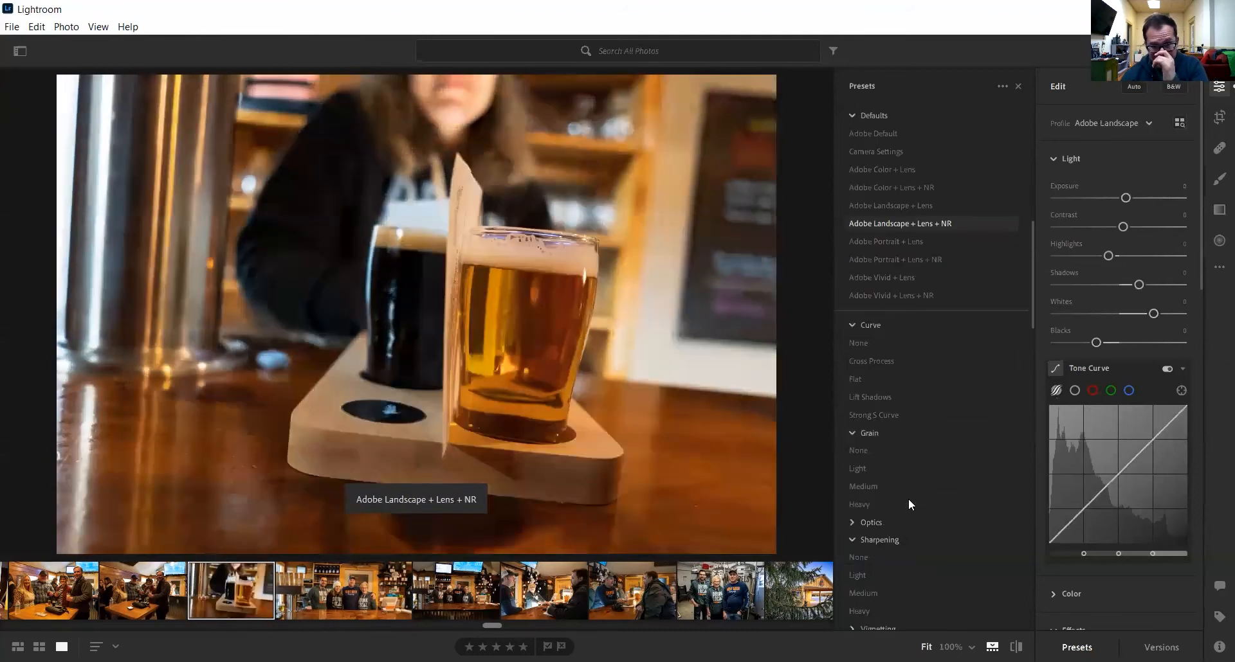
{"action": "scroll", "coordinate": [945, 329], "scroll_direction": "up", "scroll_amount": 5}
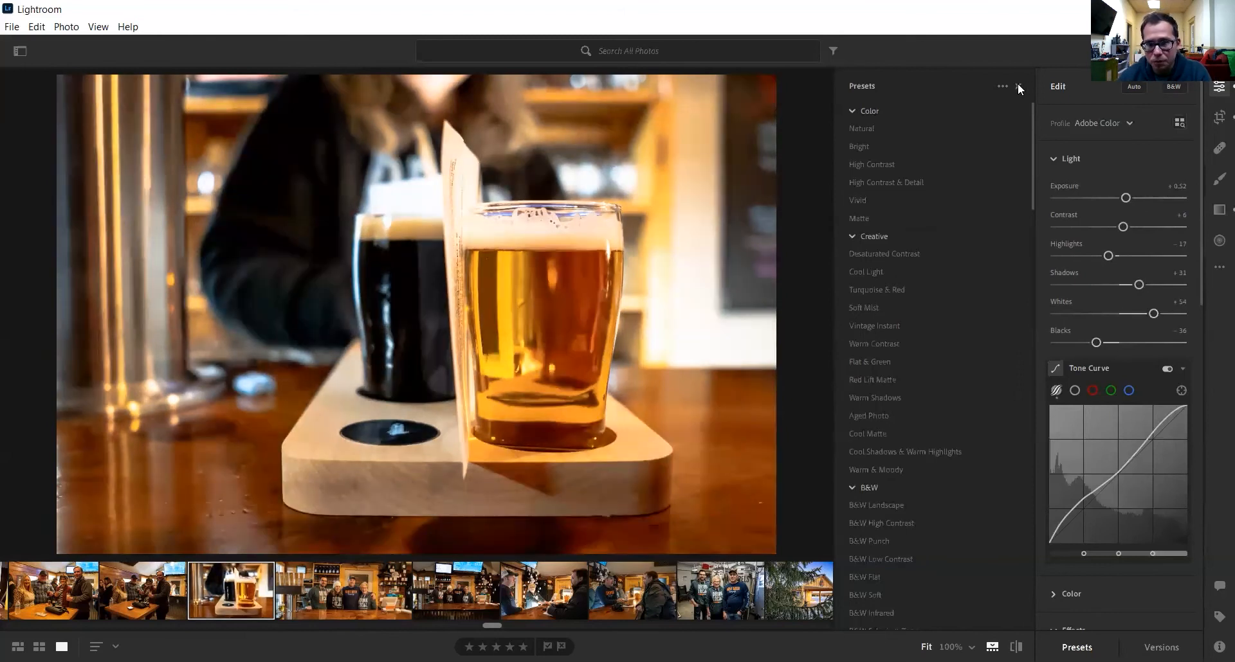
- Close the Presets panel
{"action": "left_click", "coordinate": [1018, 86]}
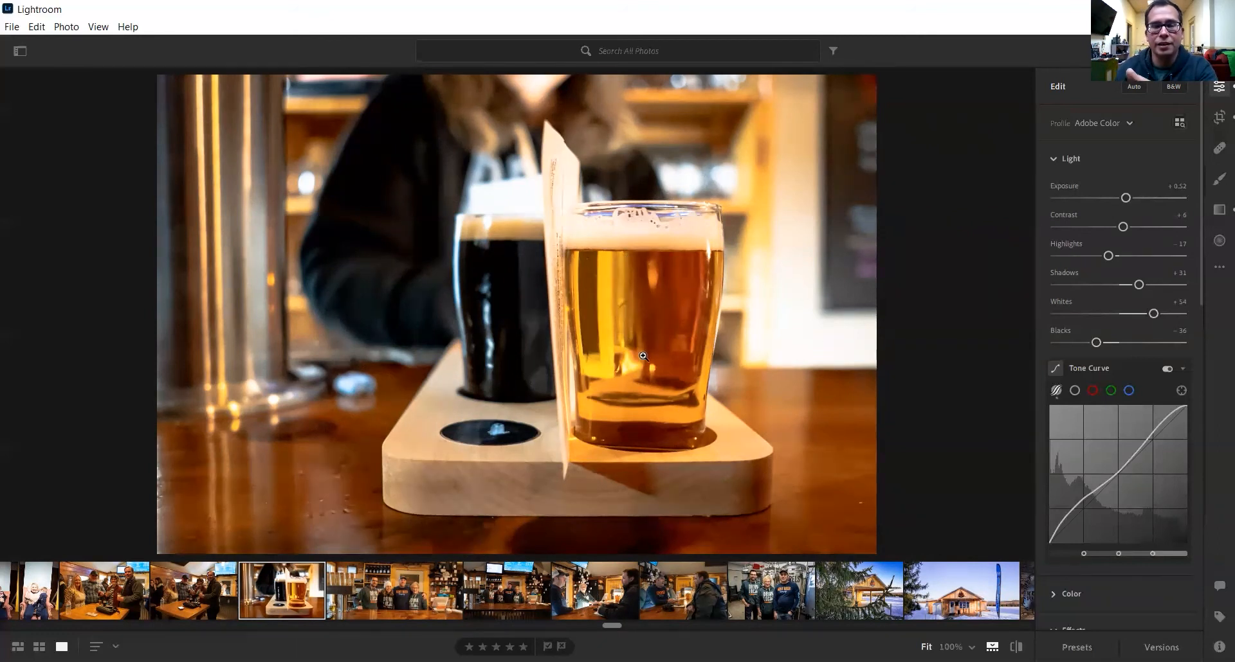
- Trim the crop's left edge inward and apply it
{"action": "left_click", "coordinate": [1219, 117]}
{"action": "left_click_drag", "start_coordinate": [216, 308], "coordinate": [260, 308]}
{"action": "key", "text": "e"}
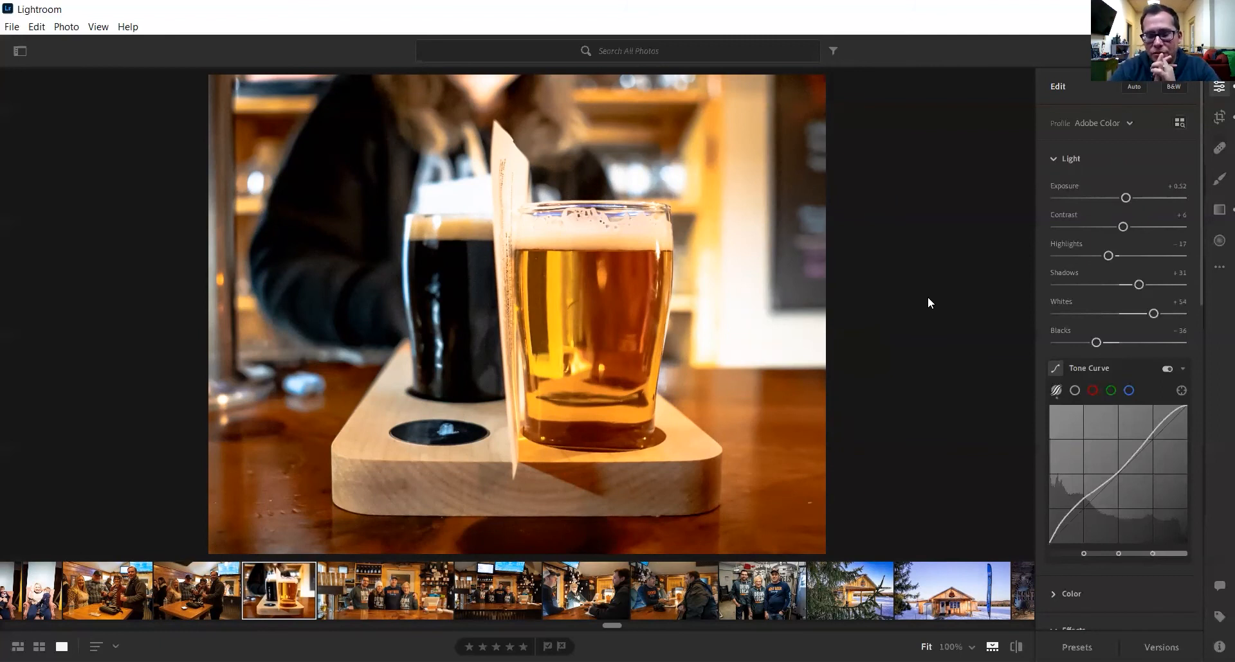
{"action": "key", "text": "backslash"}
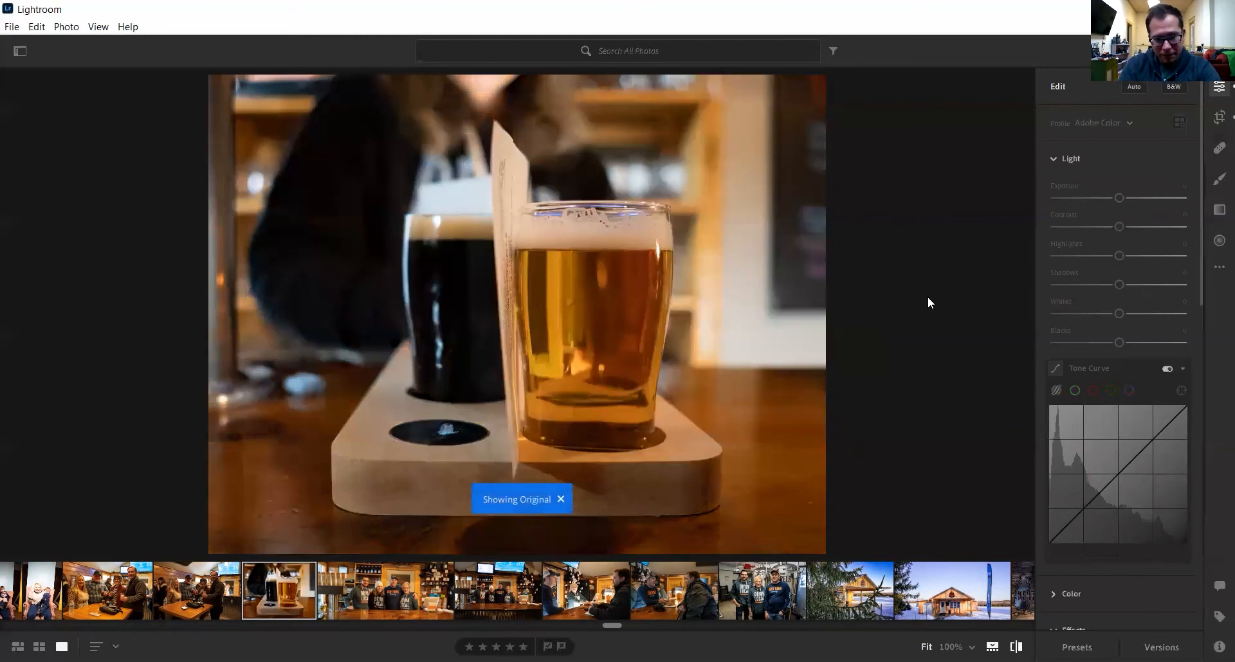
{"action": "key", "text": "backslash"}
{"action": "key", "text": "backslash"}
{"action": "key", "text": "backslash"}
{"action": "key", "text": "backslash"}
{"action": "key", "text": "backslash"}
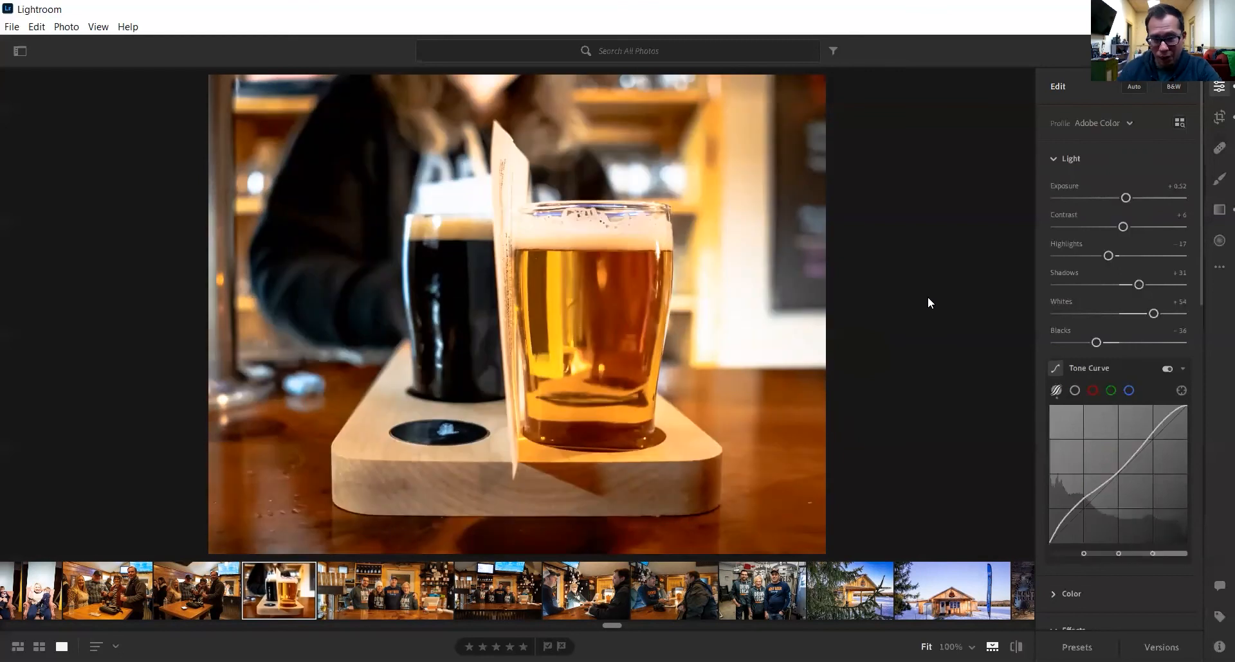
{"action": "left_click", "coordinate": [1219, 267]}
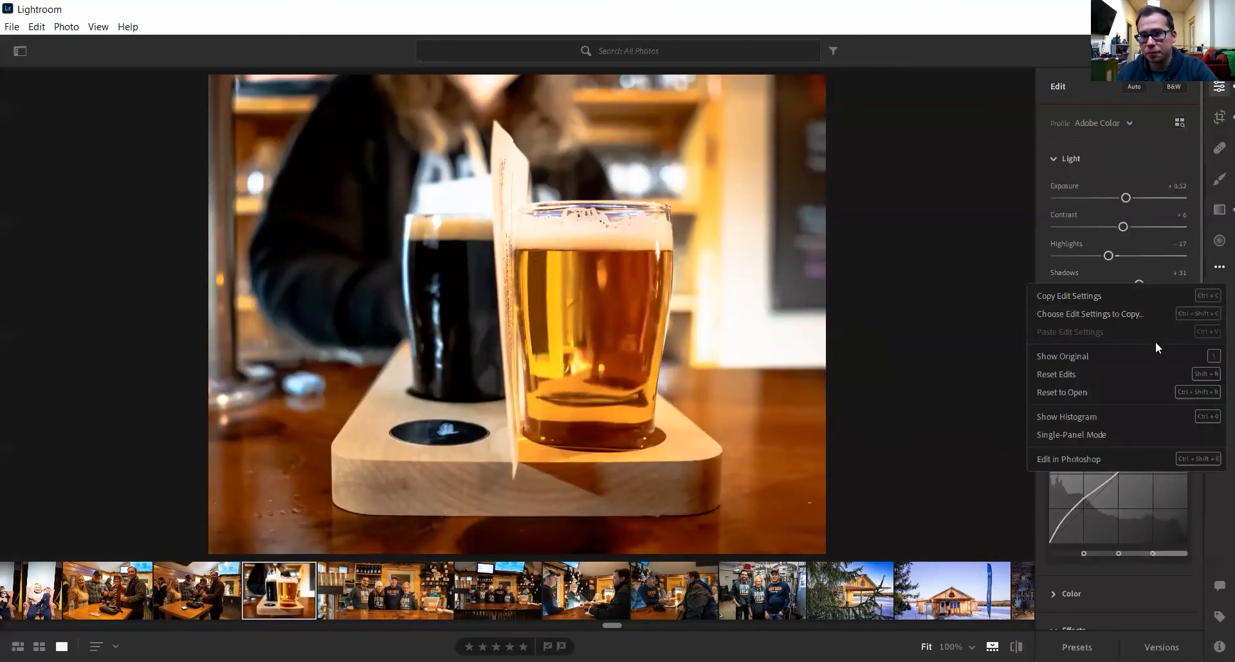
{"action": "left_click", "coordinate": [1201, 373]}
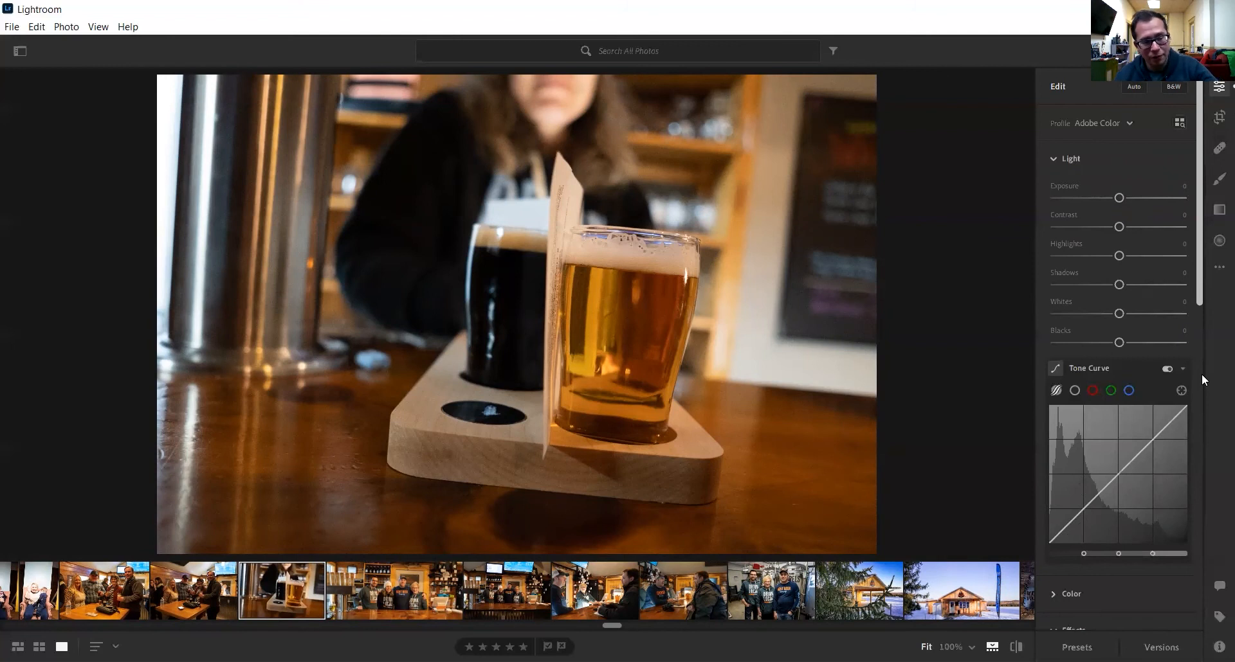
{"action": "key", "text": "ctrl+z"}
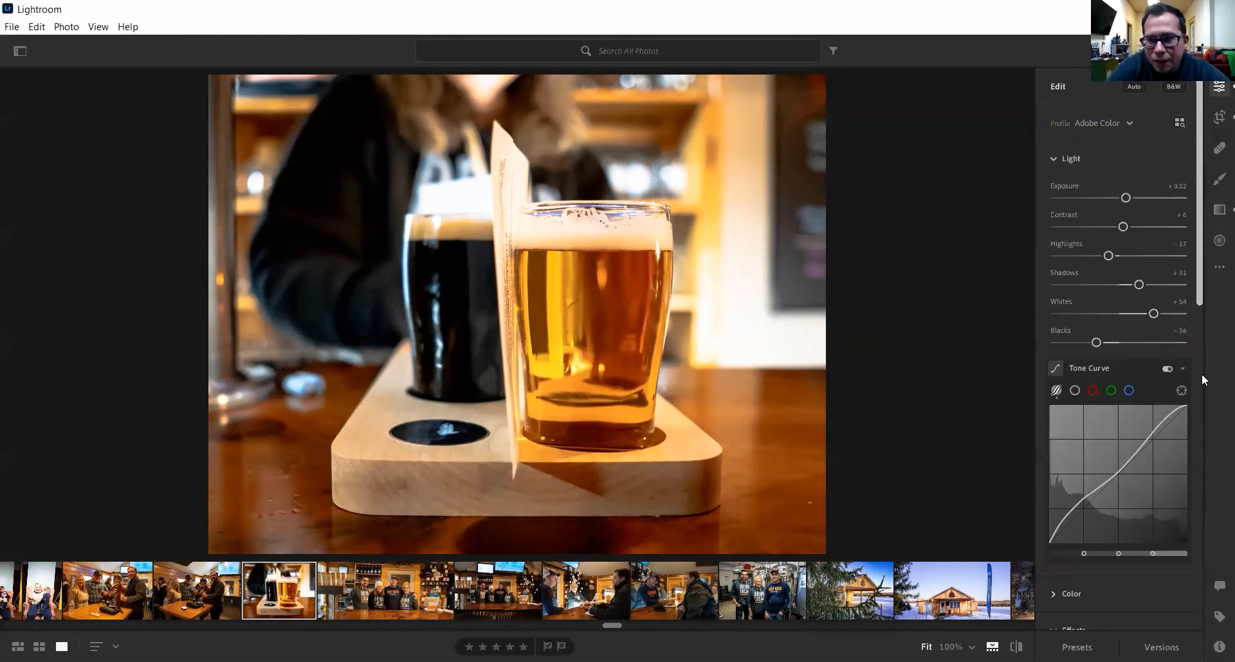
{"action": "left_click", "coordinate": [1219, 116]}
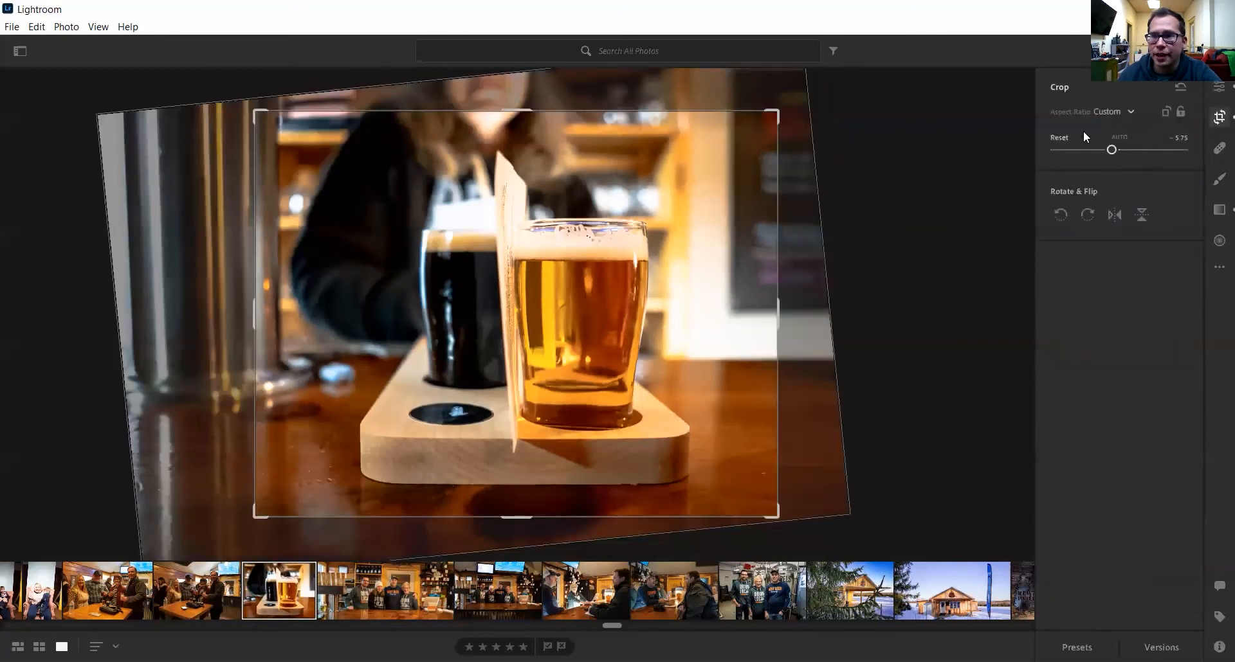
{"action": "left_click", "coordinate": [1129, 110]}
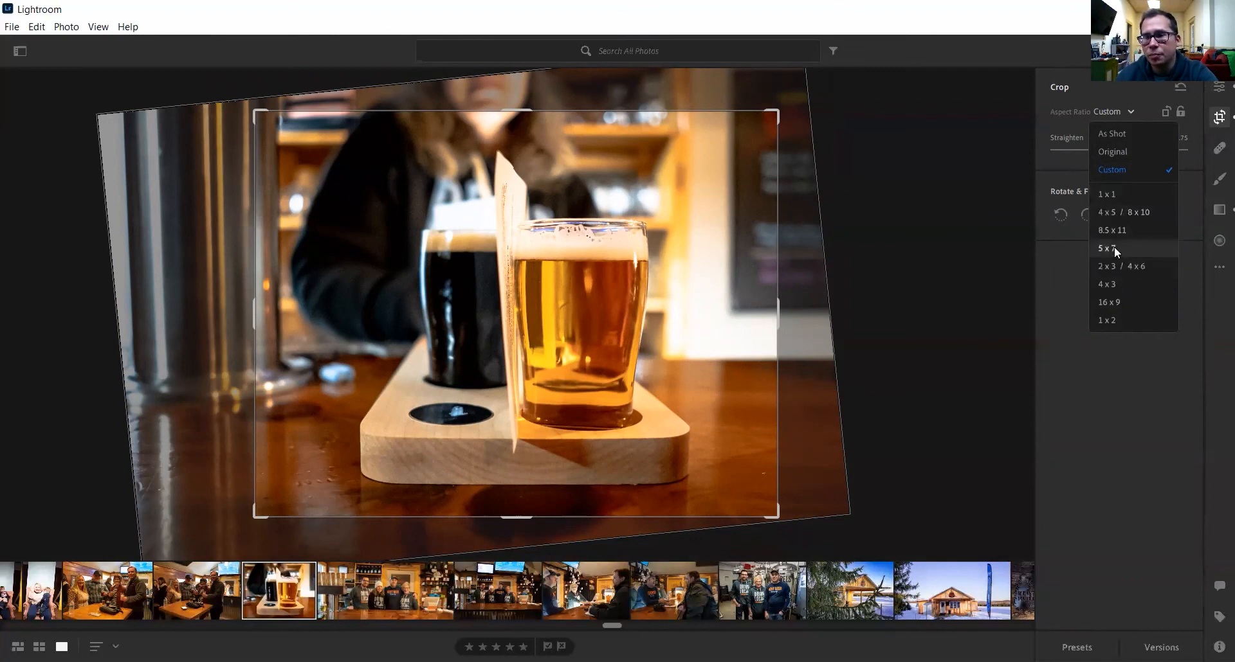
{"action": "left_click", "coordinate": [1061, 280]}
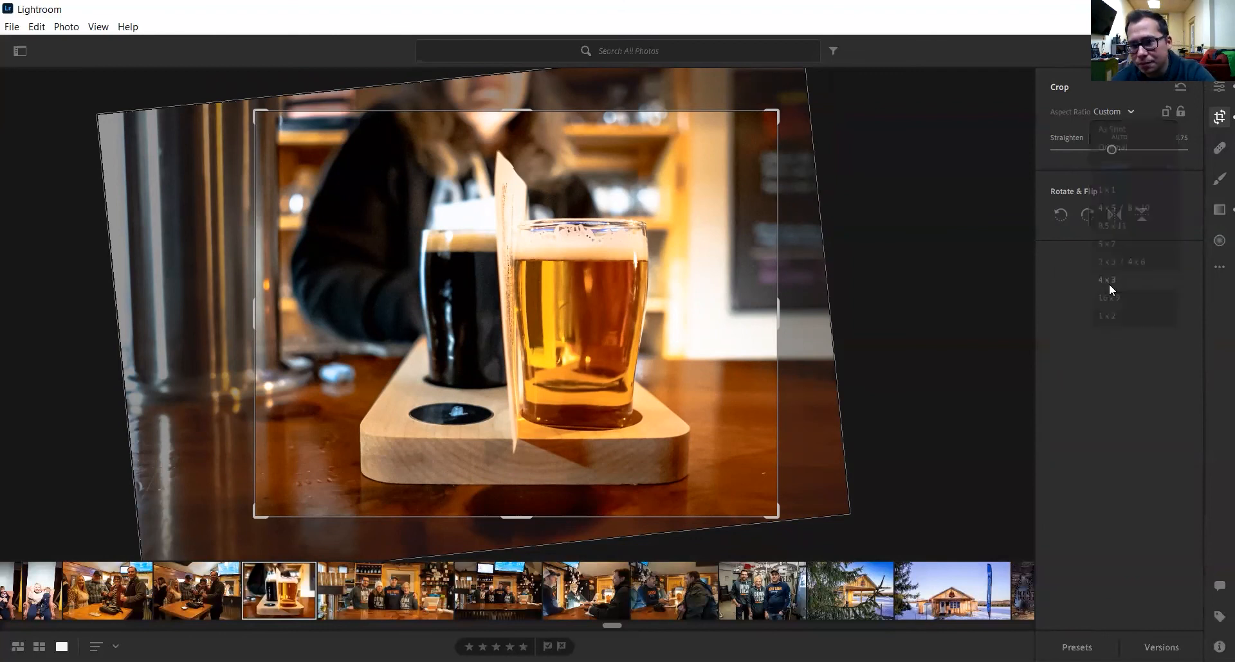
{"action": "left_click", "coordinate": [1131, 113]}
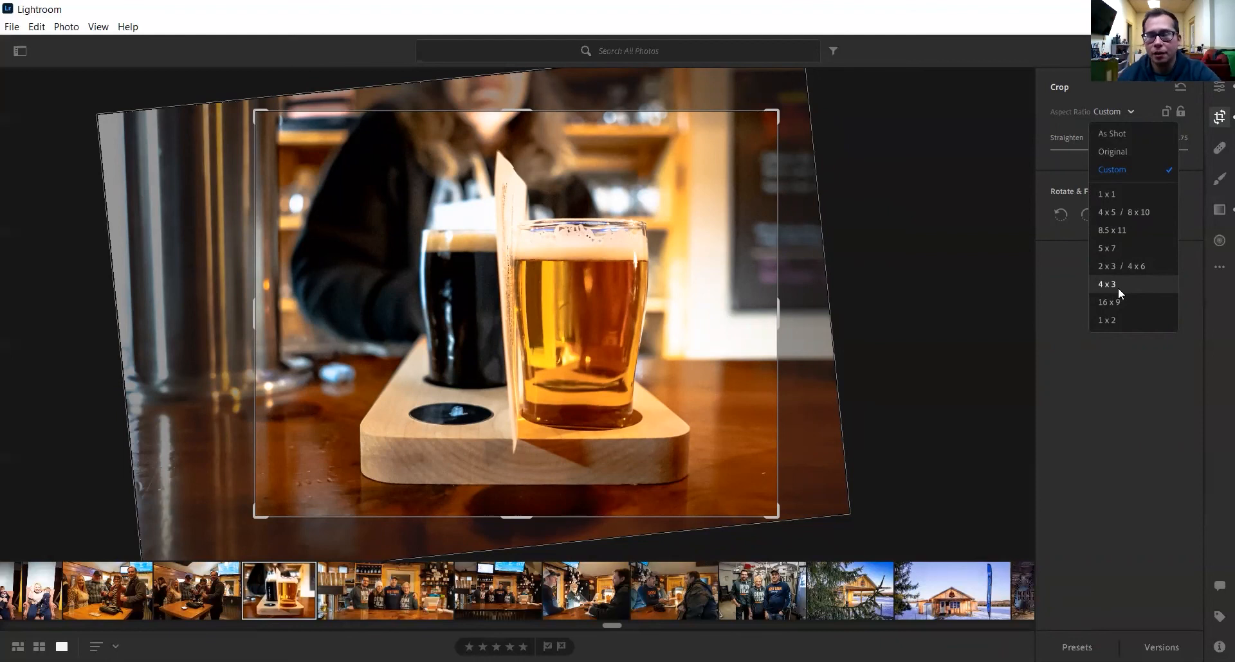
{"action": "left_click", "coordinate": [1079, 301]}
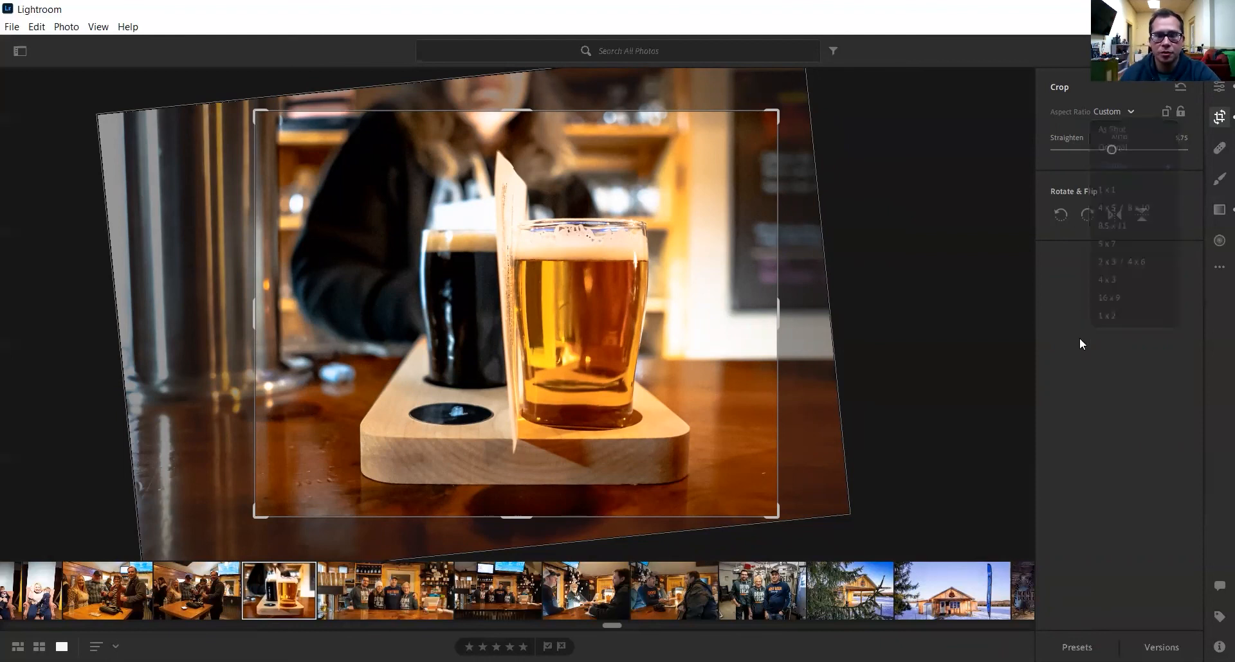
{"action": "left_click", "coordinate": [1217, 90]}
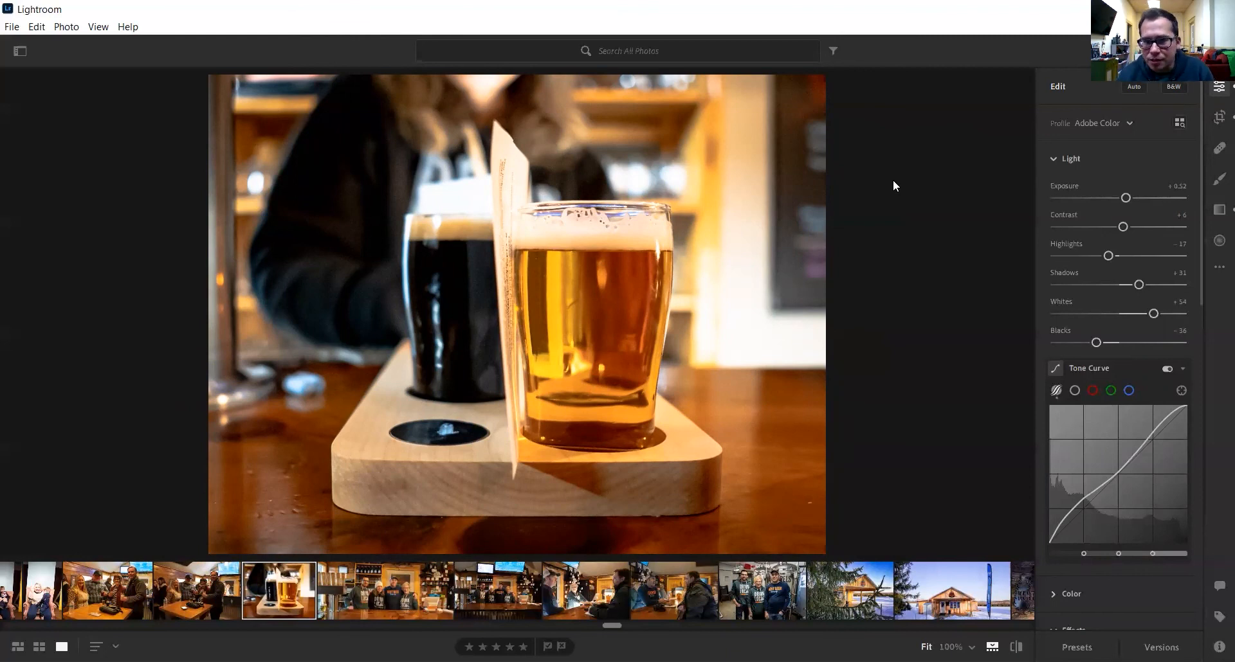
- Go back to the beer-flight photo and apply the Creative preset Vintage Instant
{"action": "key", "text": "Right"}
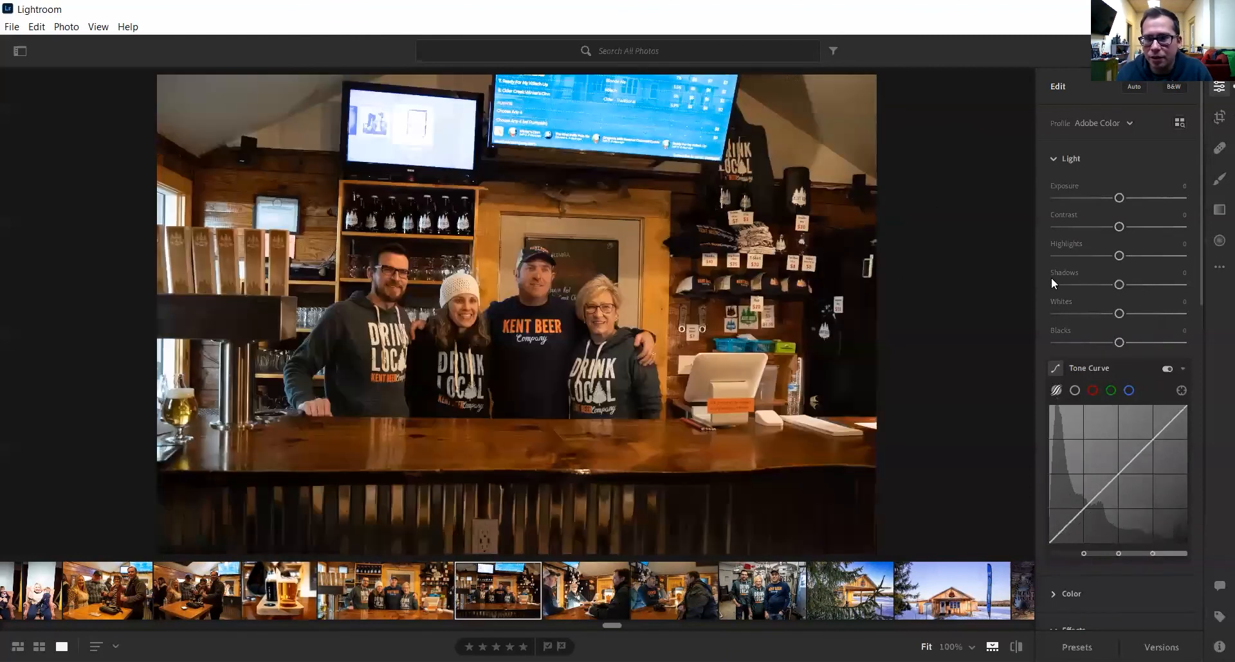
{"action": "left_click", "coordinate": [286, 584]}
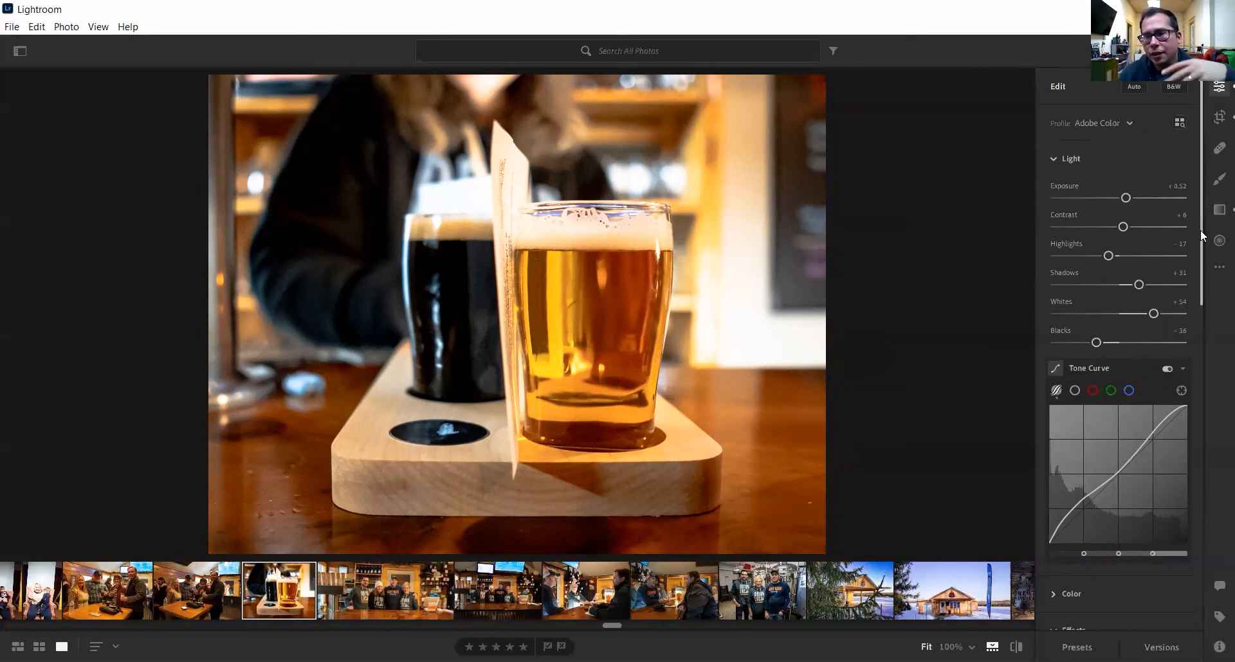
{"action": "left_click", "coordinate": [1076, 647]}
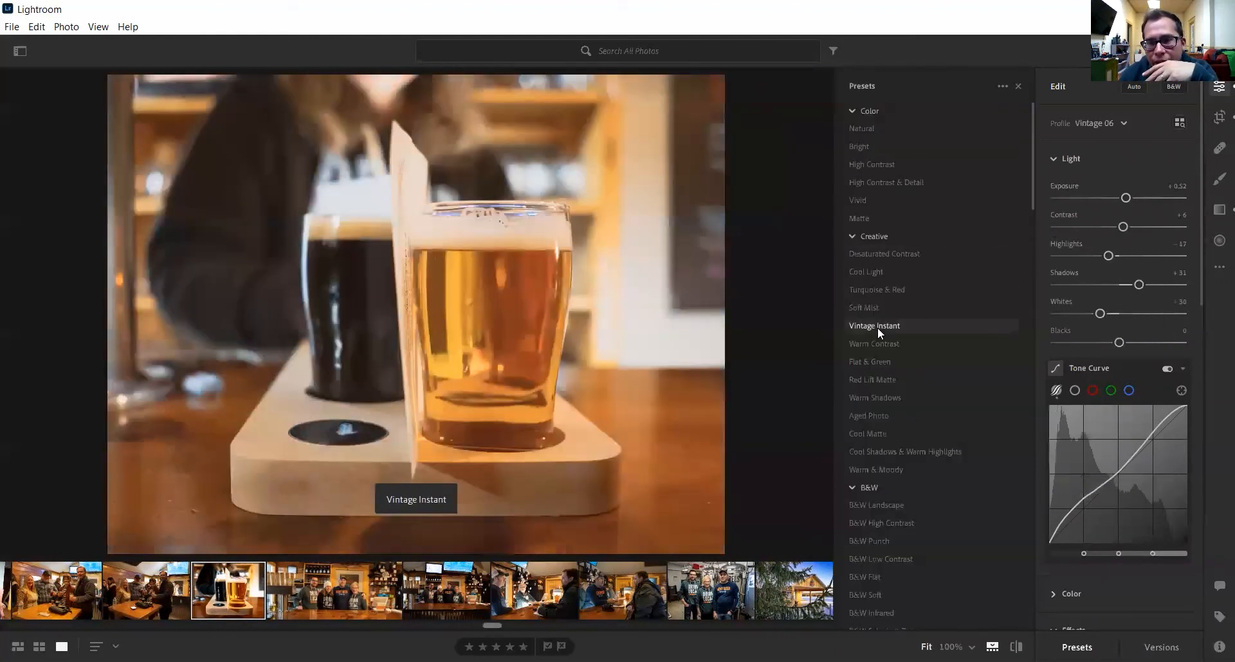
{"action": "left_click", "coordinate": [877, 327]}
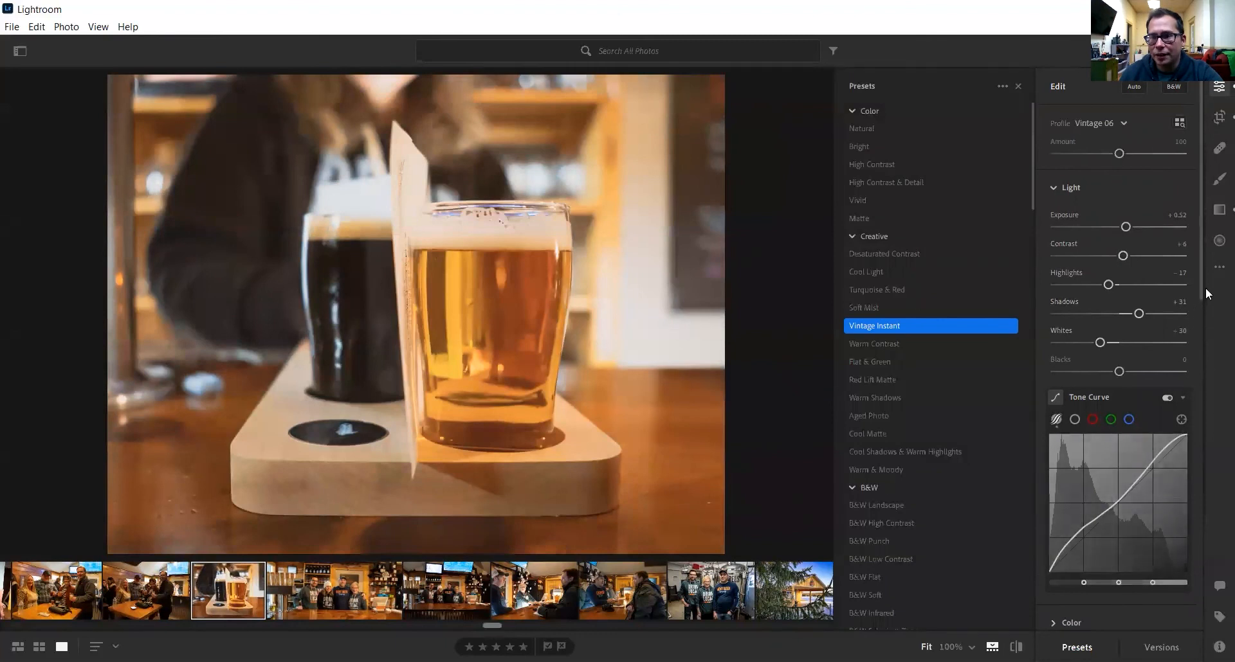
{"action": "scroll", "coordinate": [1200, 284], "scroll_direction": "down", "scroll_amount": 5}
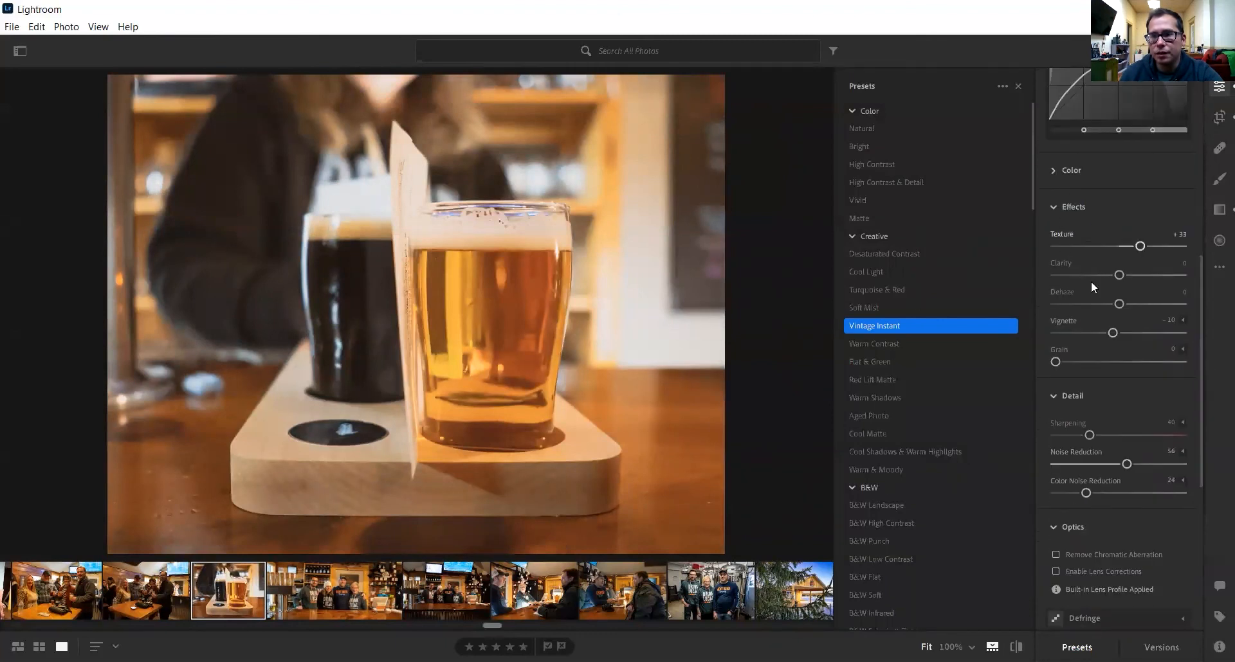
- Warm the white balance in the Color section to Temp 4250
{"action": "left_click", "coordinate": [1053, 171]}
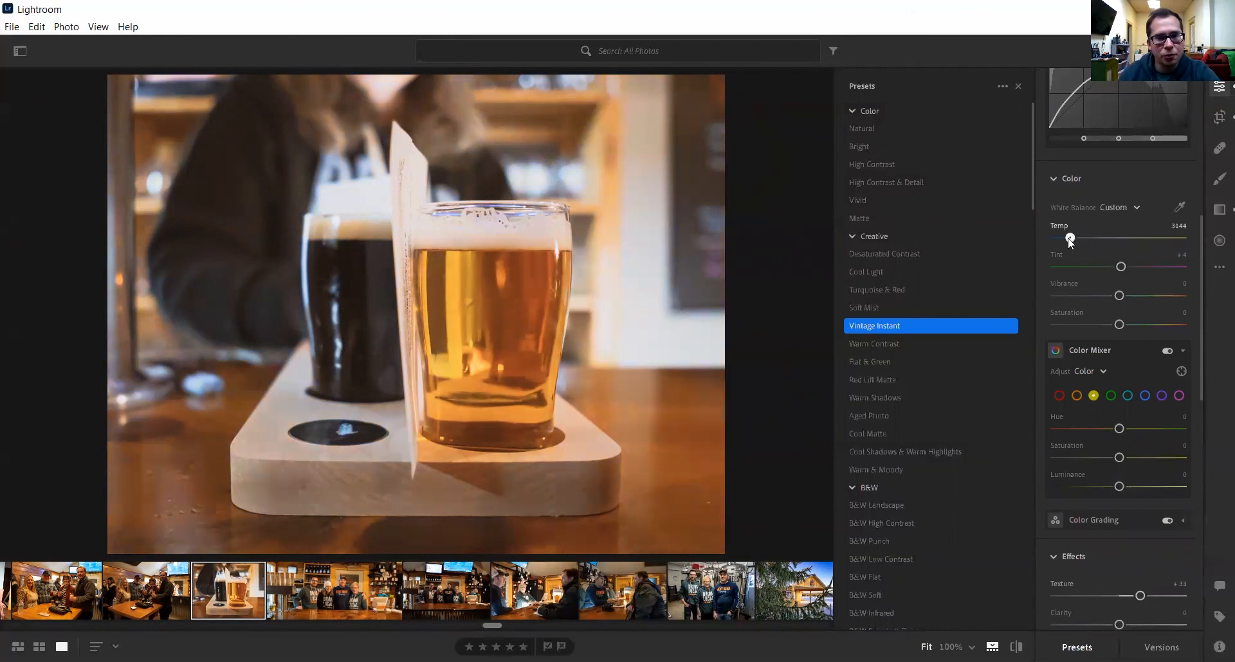
{"action": "mouse_move", "coordinate": [1083, 243]}
{"action": "left_mouse_down"}
{"action": "mouse_move", "coordinate": [1099, 245]}
{"action": "mouse_move", "coordinate": [1078, 244]}
{"action": "left_mouse_up"}
{"action": "left_click", "coordinate": [1178, 208]}
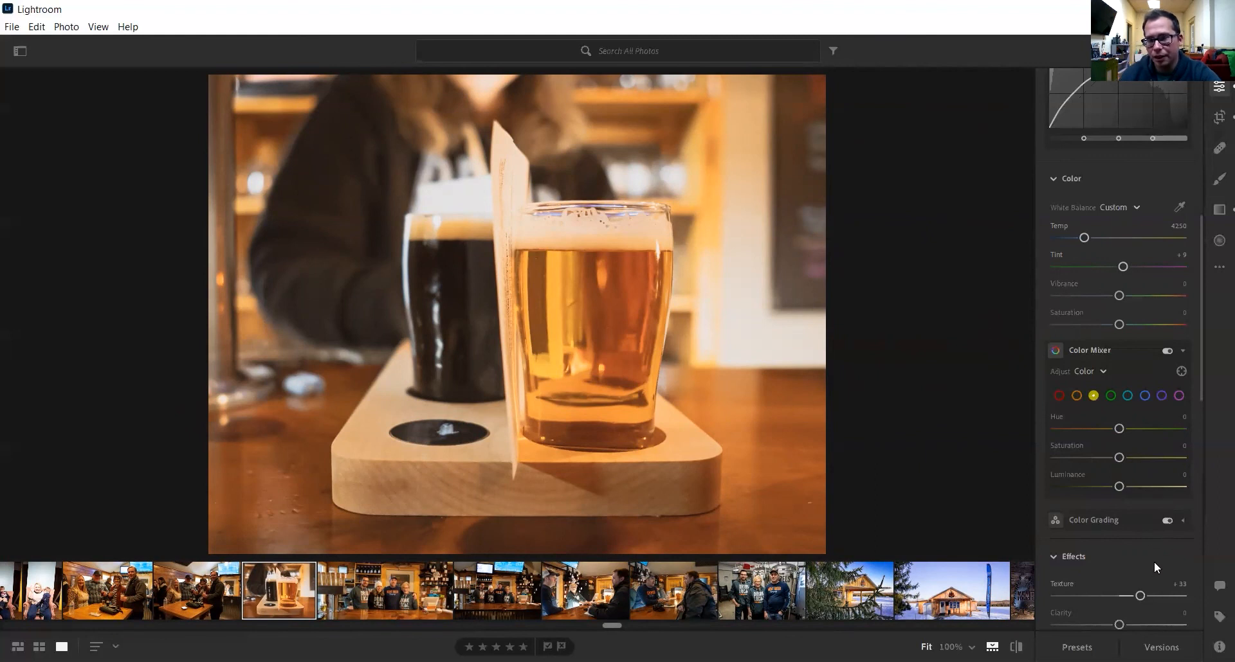
{"action": "scroll", "coordinate": [1154, 562], "scroll_direction": "down", "scroll_amount": 3}
{"action": "scroll", "coordinate": [1153, 549], "scroll_direction": "up", "scroll_amount": 6}
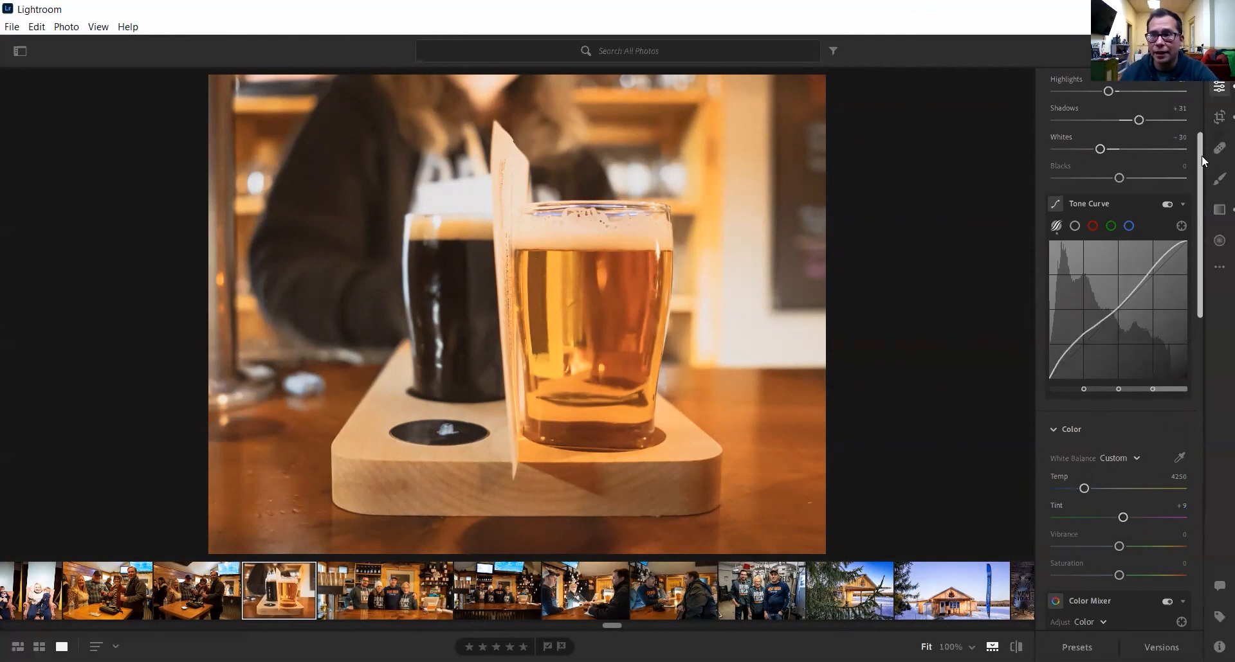
{"action": "scroll", "coordinate": [1201, 171], "scroll_direction": "up", "scroll_amount": 2}
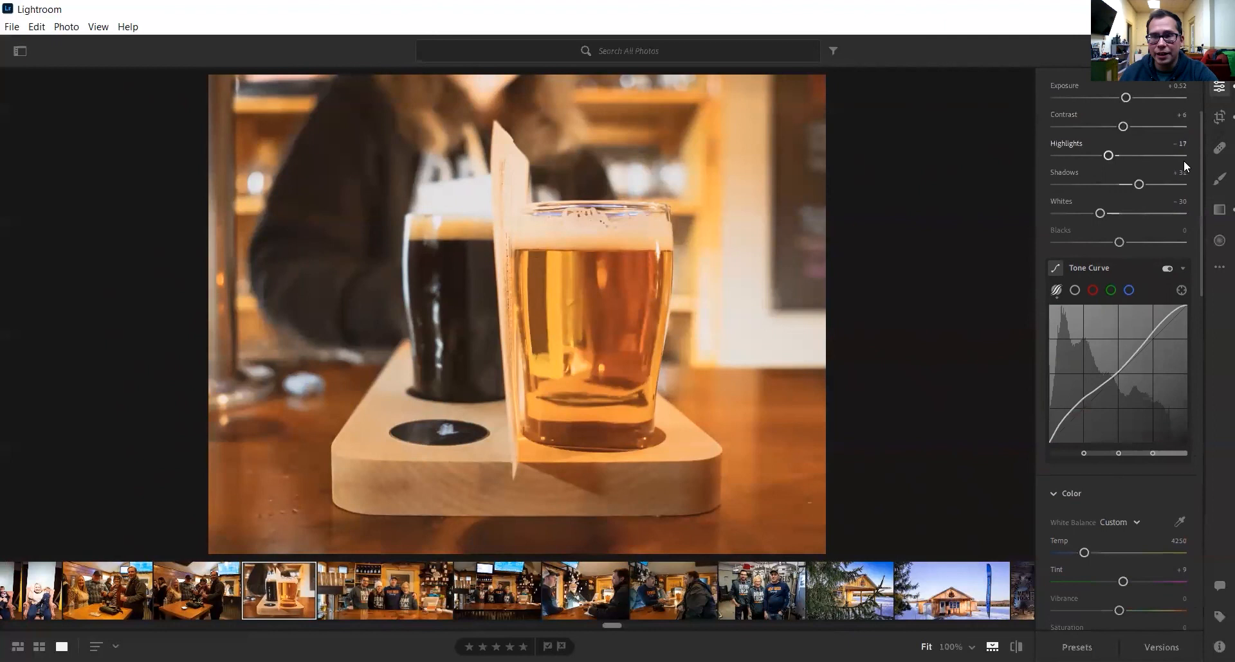
{"action": "scroll", "coordinate": [1184, 162], "scroll_direction": "up", "scroll_amount": 3}
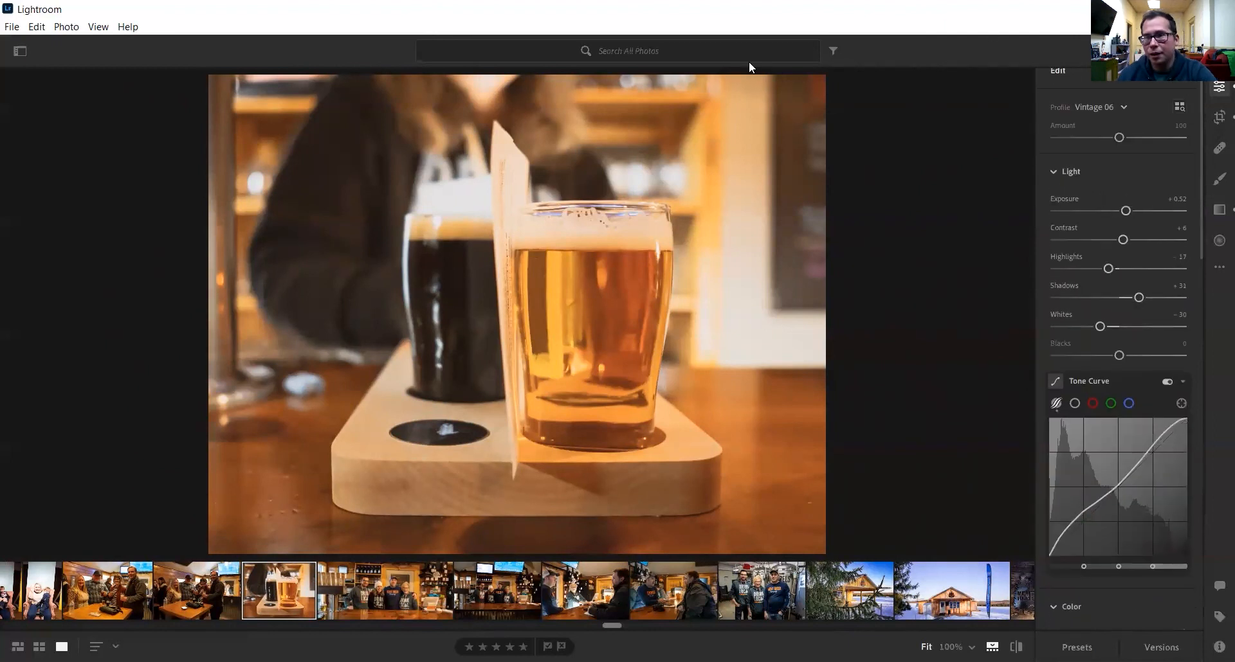
{"action": "scroll", "coordinate": [1202, 91], "scroll_direction": "up", "scroll_amount": 1}
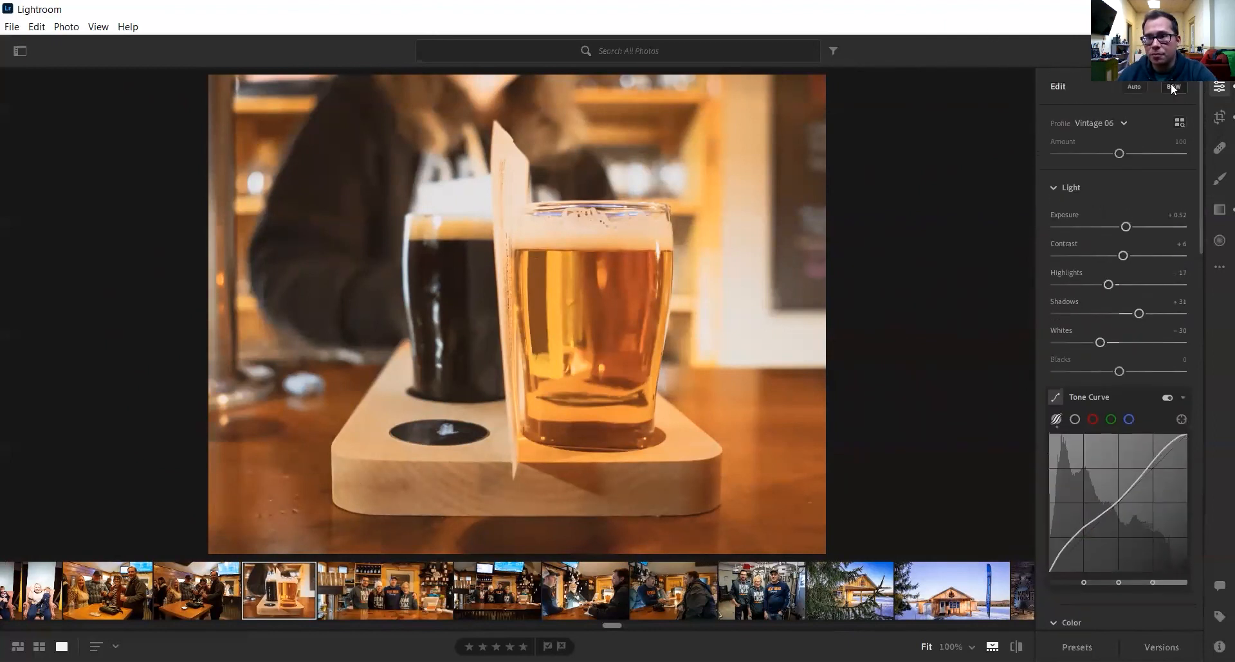